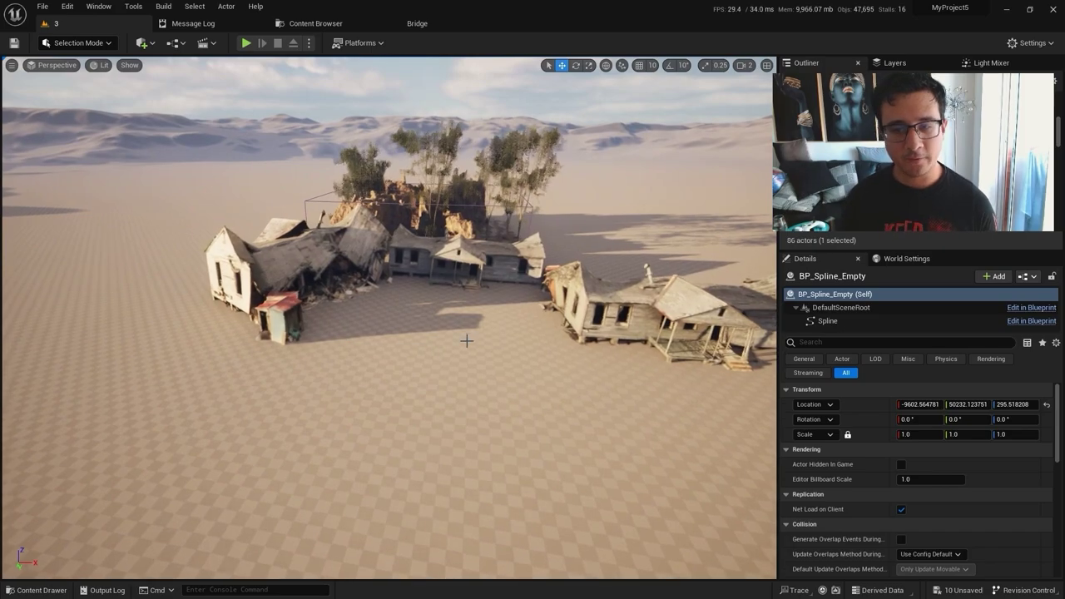
# Step: Create an Actor Blueprint class named BP_Spline_Simple in the pcg_test/test_scan folder and save it
pyautogui.scroll(5, 497, 381)
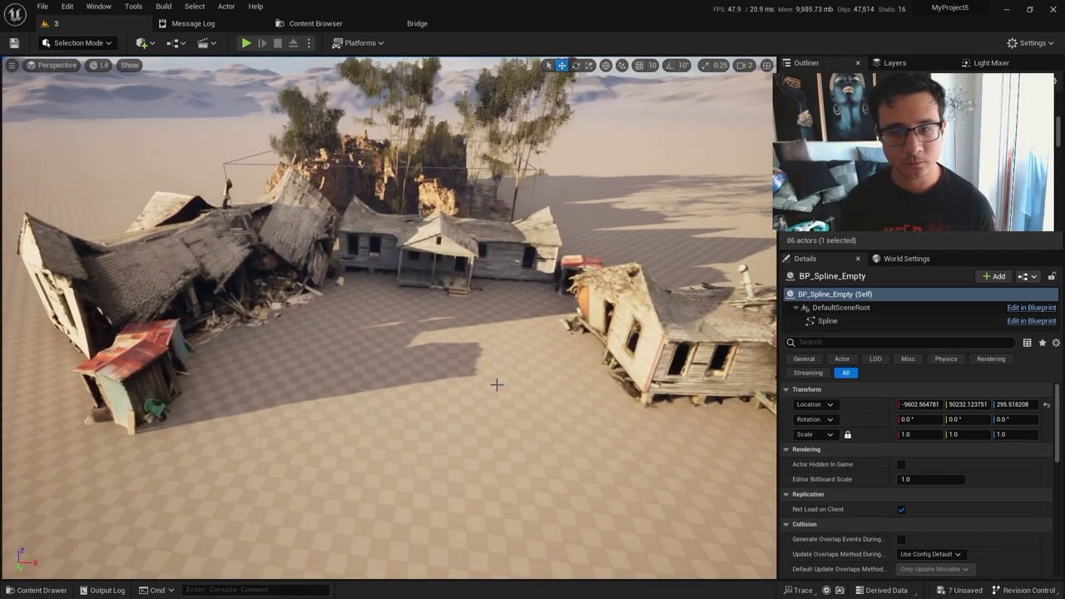
pyautogui.scroll(-3, 483, 384)
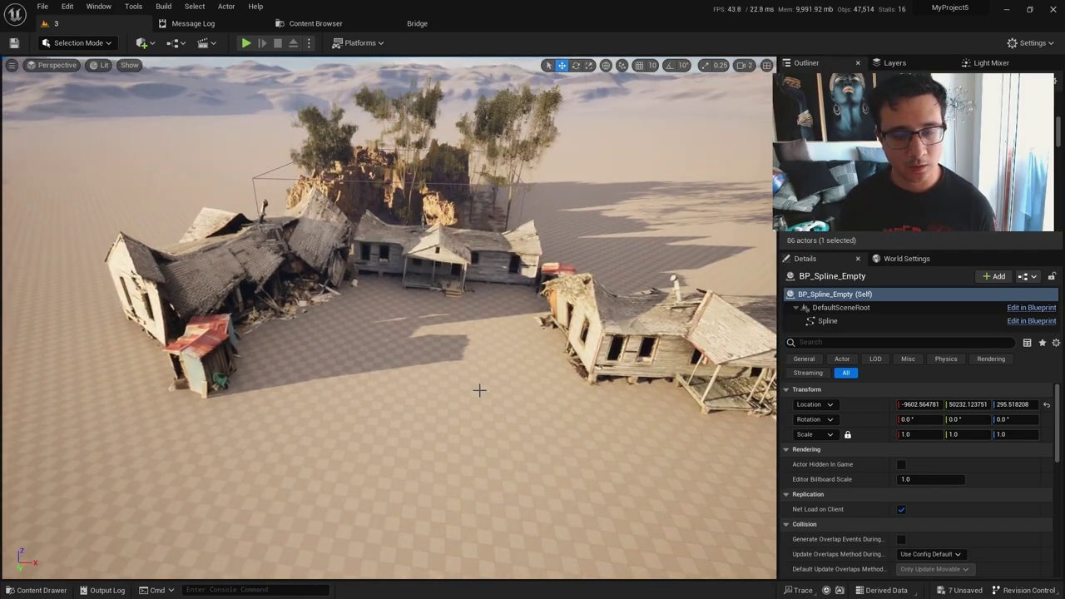
pyautogui.hotkey('ctrl', 'space')
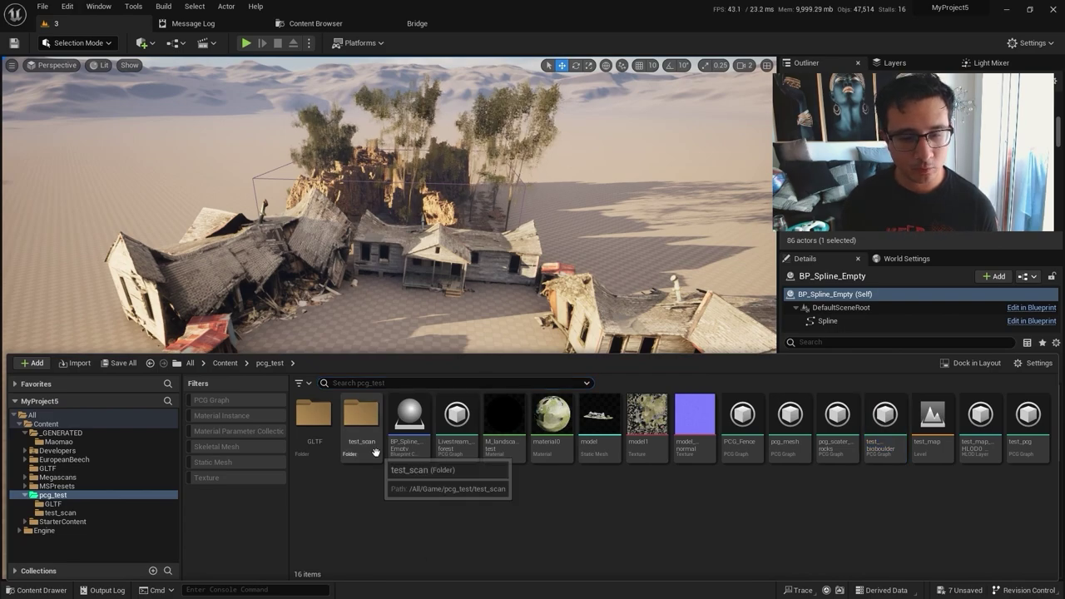
pyautogui.doubleClick(353, 418)
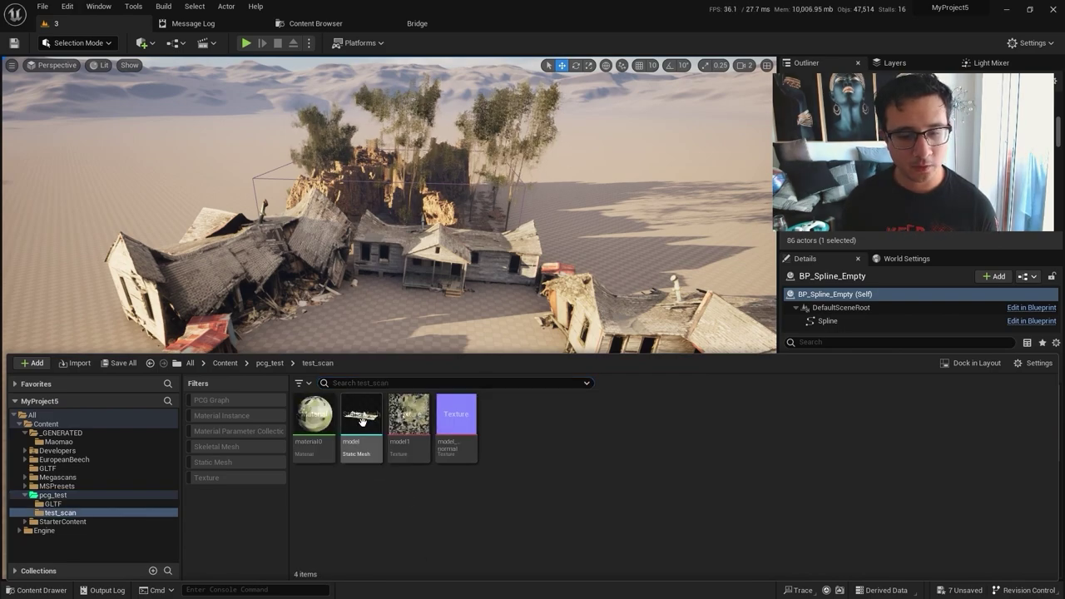
pyautogui.rightClick(431, 519)
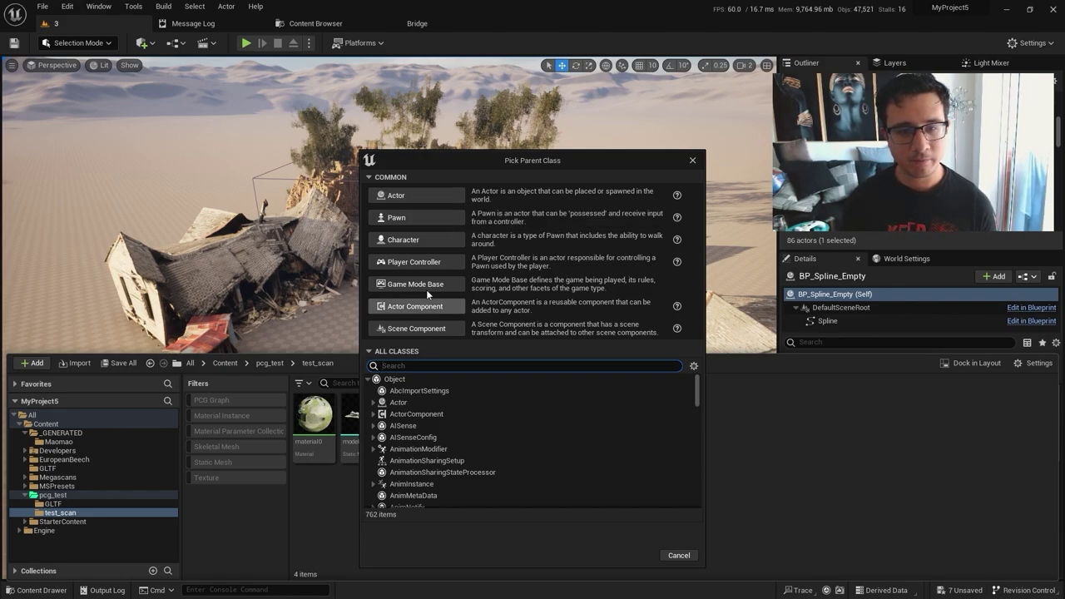
pyautogui.click(418, 194)
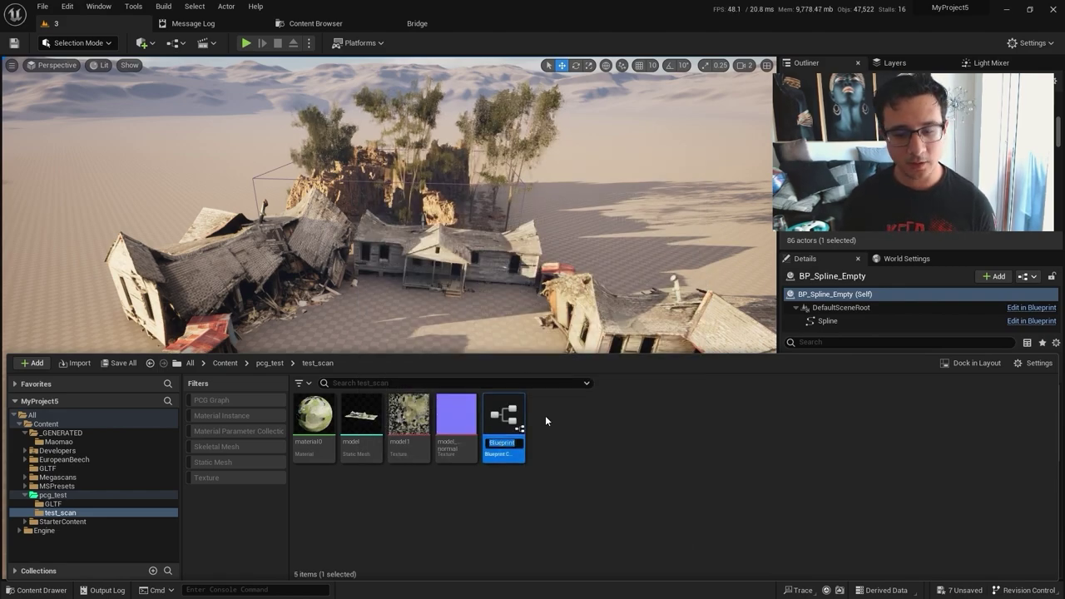
pyautogui.write('BP_Spl')
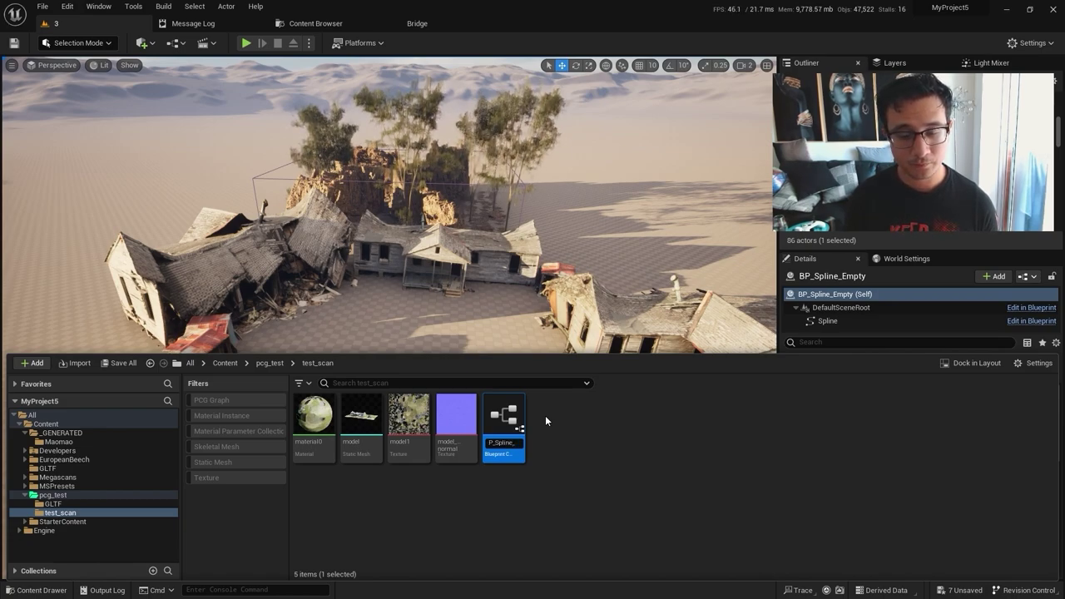
pyautogui.write('ine_Simple')
pyautogui.press('Return')
pyautogui.hotkey('ctrl', 's')
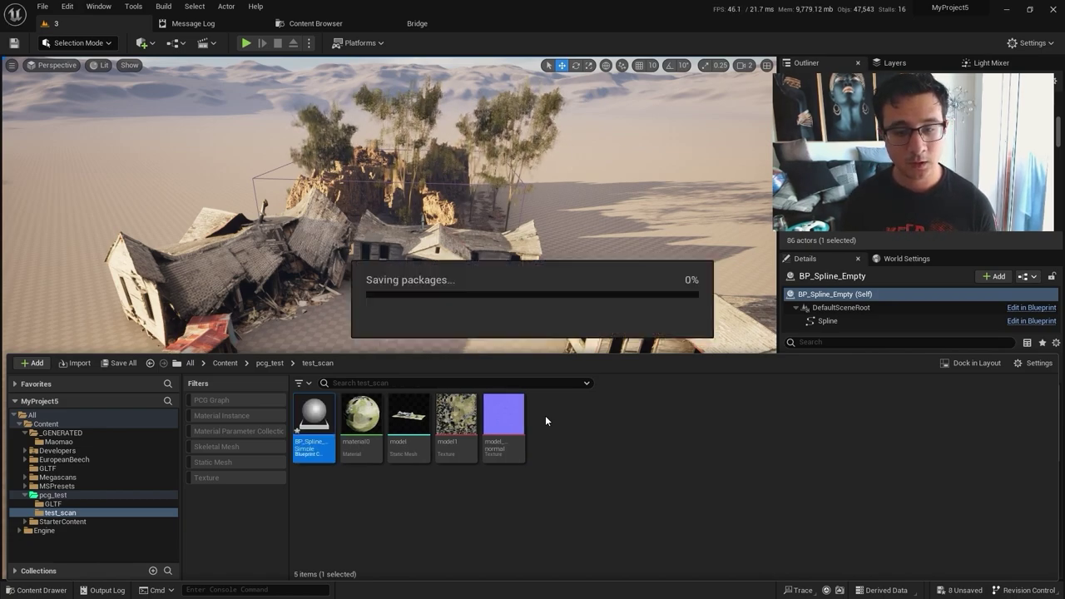
# Step: Open the BP_Spline_Simple blueprint in a docked editor, add a Spline component under the scene root and compile
pyautogui.doubleClick(314, 416)
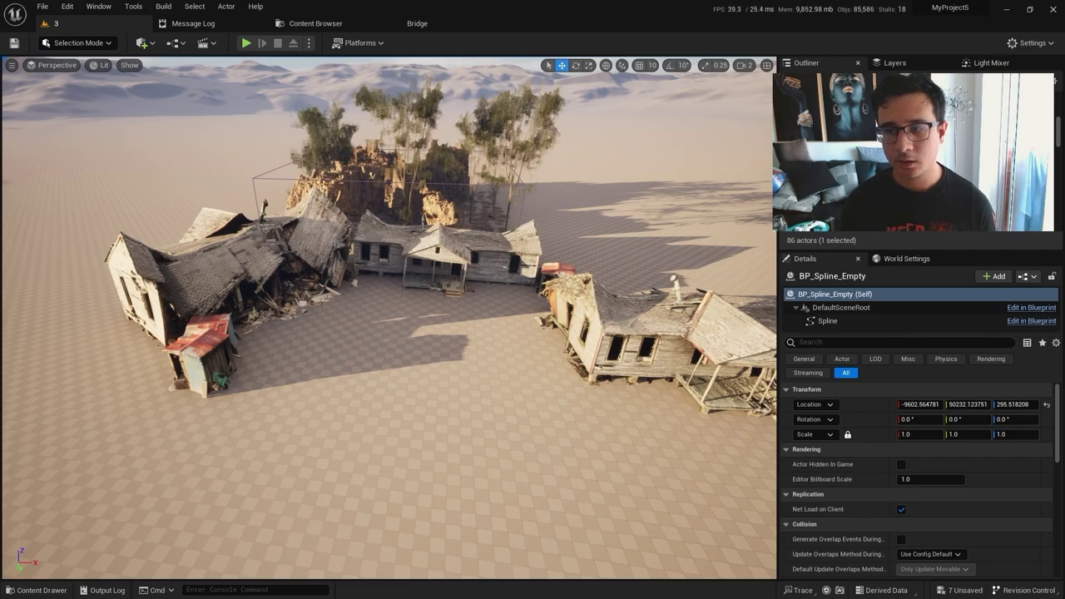
pyautogui.moveTo(1064, 25); pyautogui.dragTo(494, 28)
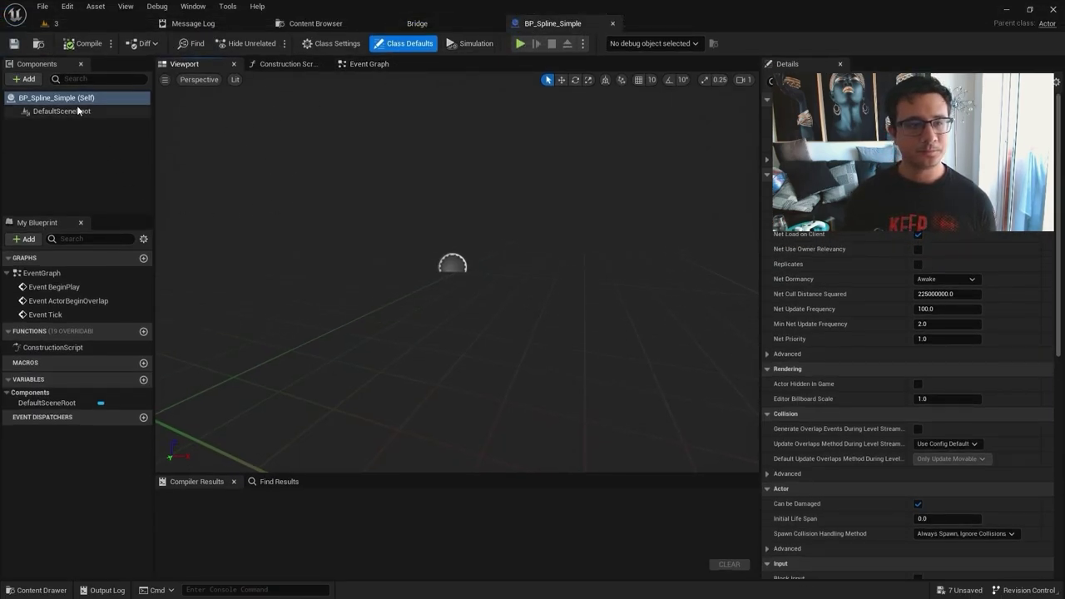
pyautogui.click(25, 79)
pyautogui.write('spl')
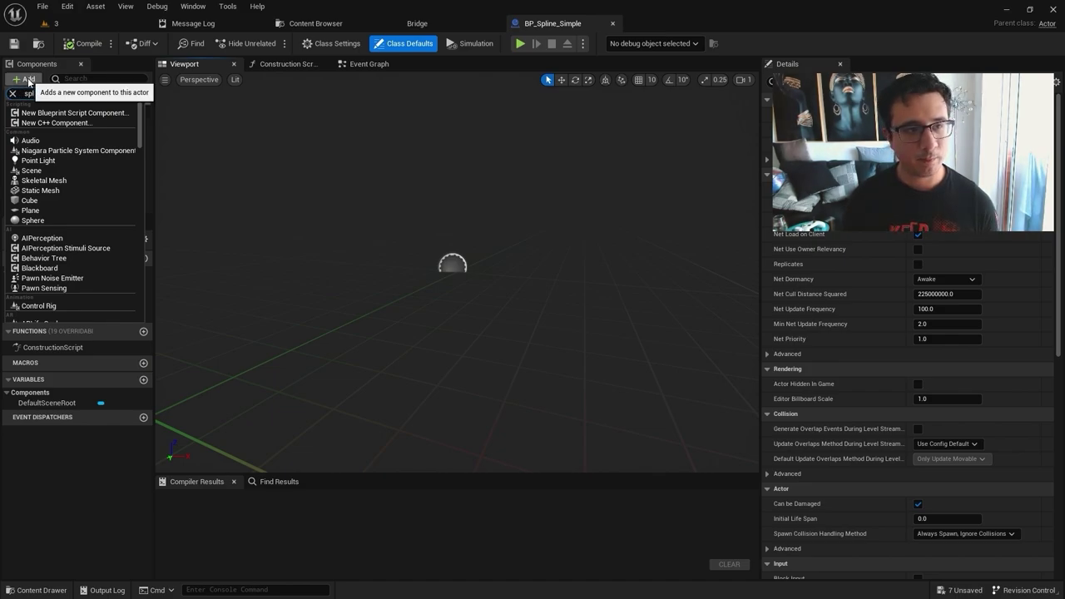
pyautogui.write('ine')
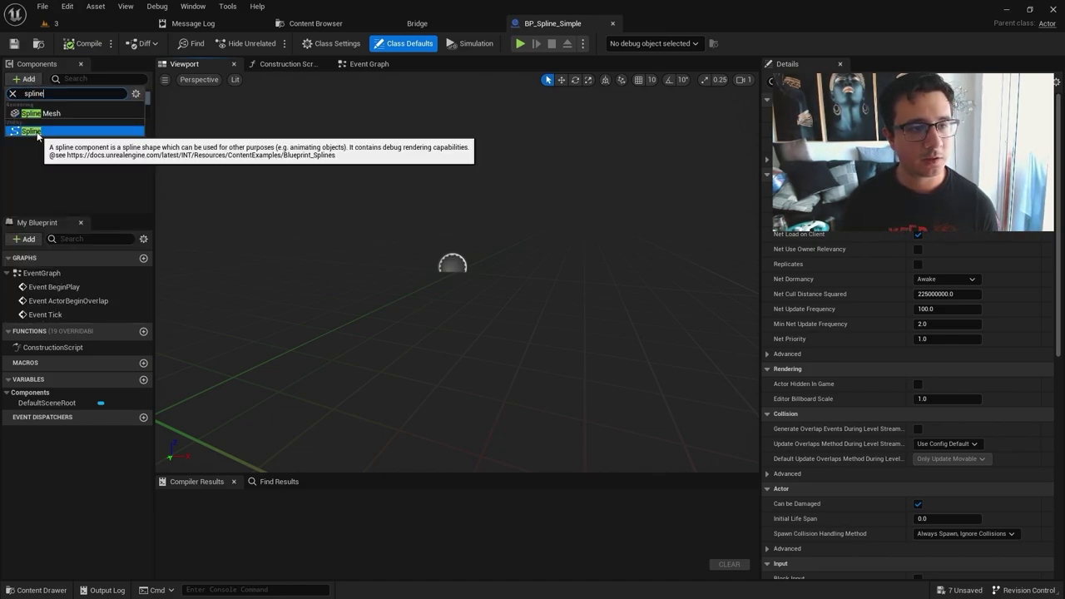
pyautogui.click(33, 131)
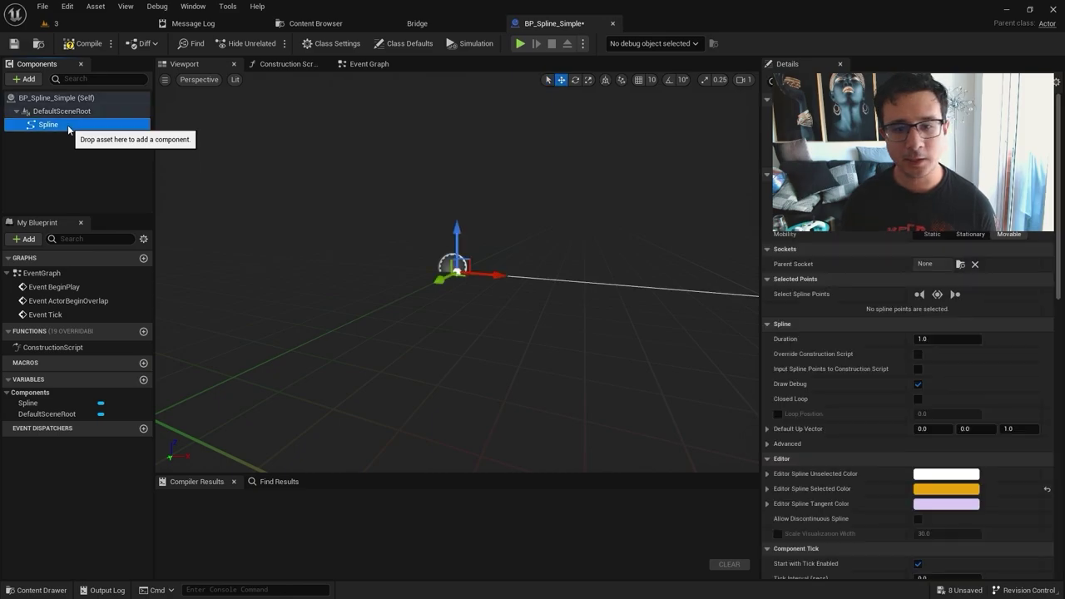
pyautogui.moveTo(442, 304)
pyautogui.mouseDown(button='right')
pyautogui.moveTo(443, 333)
pyautogui.moveTo(443, 304)
pyautogui.mouseUp(button='right')
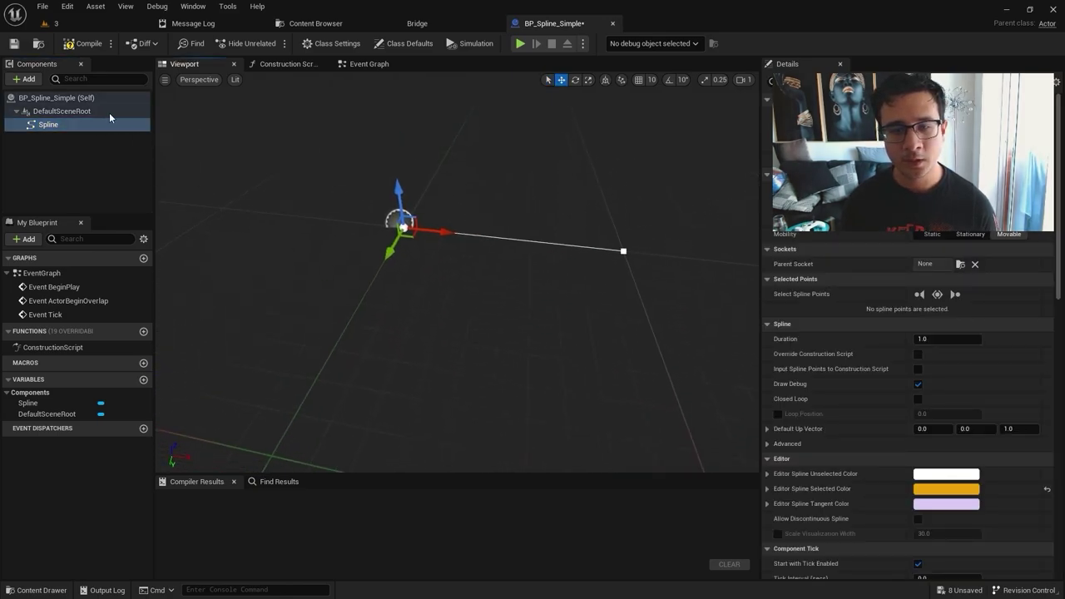
pyautogui.click(68, 46)
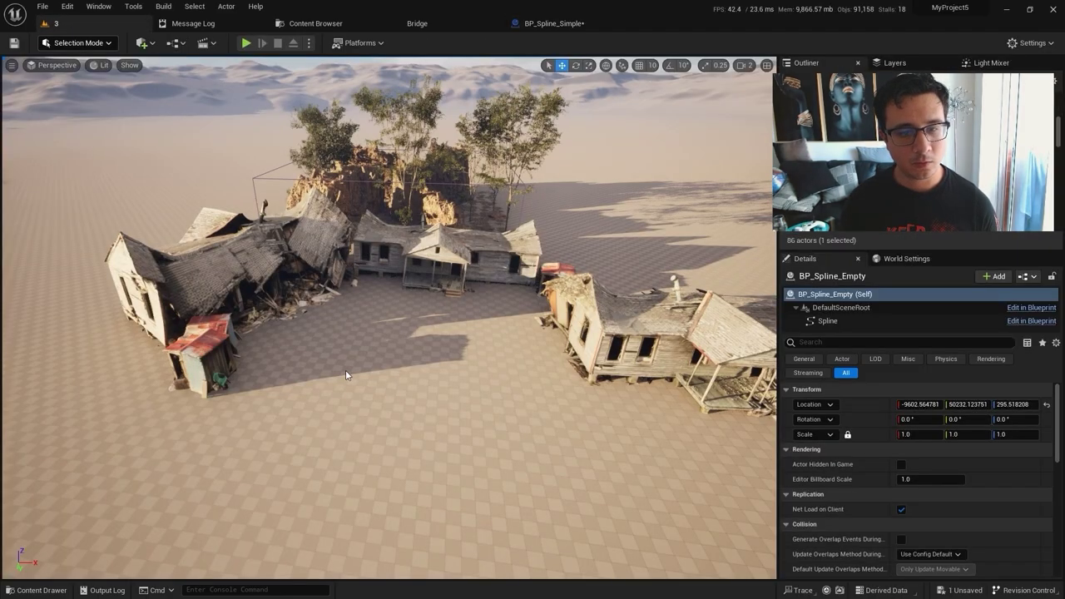
# Step: Place a BP_Spline_Simple actor on the open ground in front of the small red-roofed shed
pyautogui.scroll(3, 345, 369)
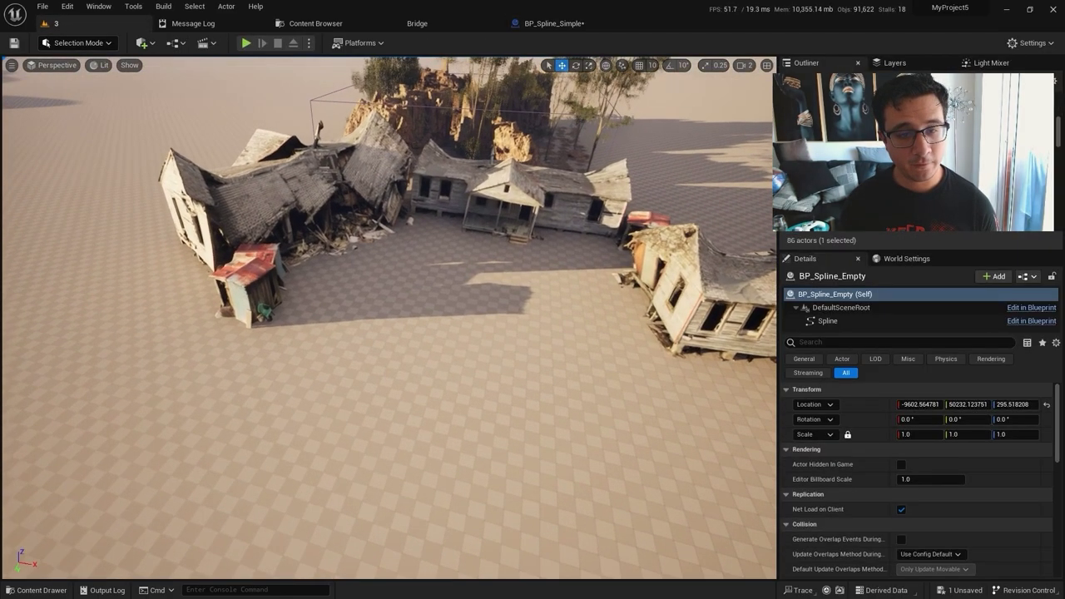
pyautogui.hotkey('ctrl', 'space')
pyautogui.moveTo(316, 432); pyautogui.dragTo(319, 397)
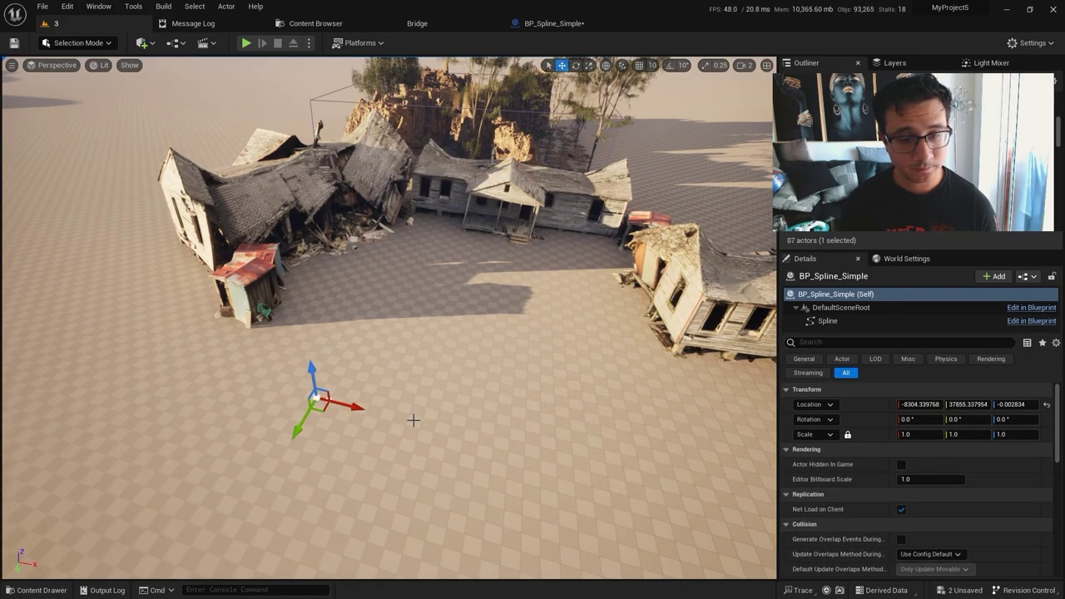
pyautogui.press('f')
pyautogui.press('w')
pyautogui.moveTo(401, 391)
pyautogui.mouseDown(button='right')
pyautogui.moveTo(408, 424)
pyautogui.moveTo(401, 391)
pyautogui.mouseUp(button='right')
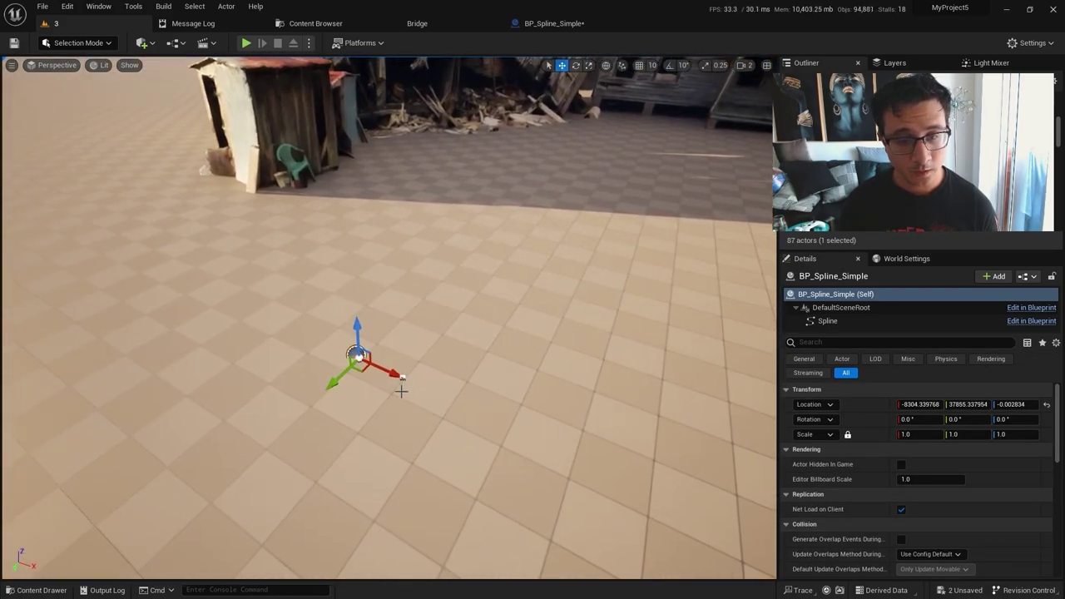
# Step: Move the spline's end point outward and extend it with further points along the ground in front of the houses
pyautogui.moveTo(335, 348); pyautogui.dragTo(335, 348, button='right')
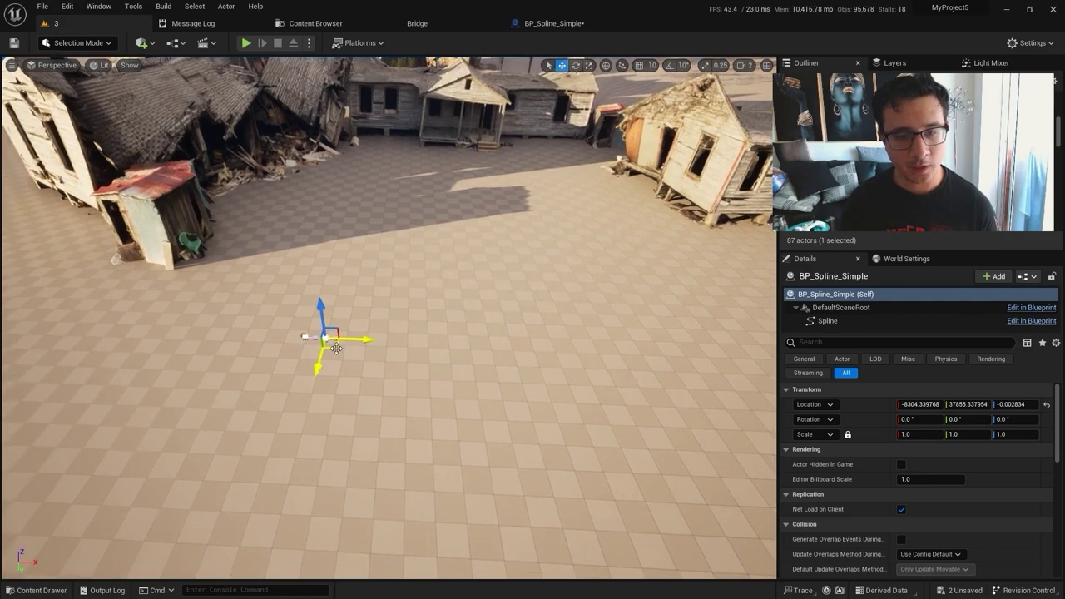
pyautogui.moveTo(456, 310); pyautogui.dragTo(424, 403)
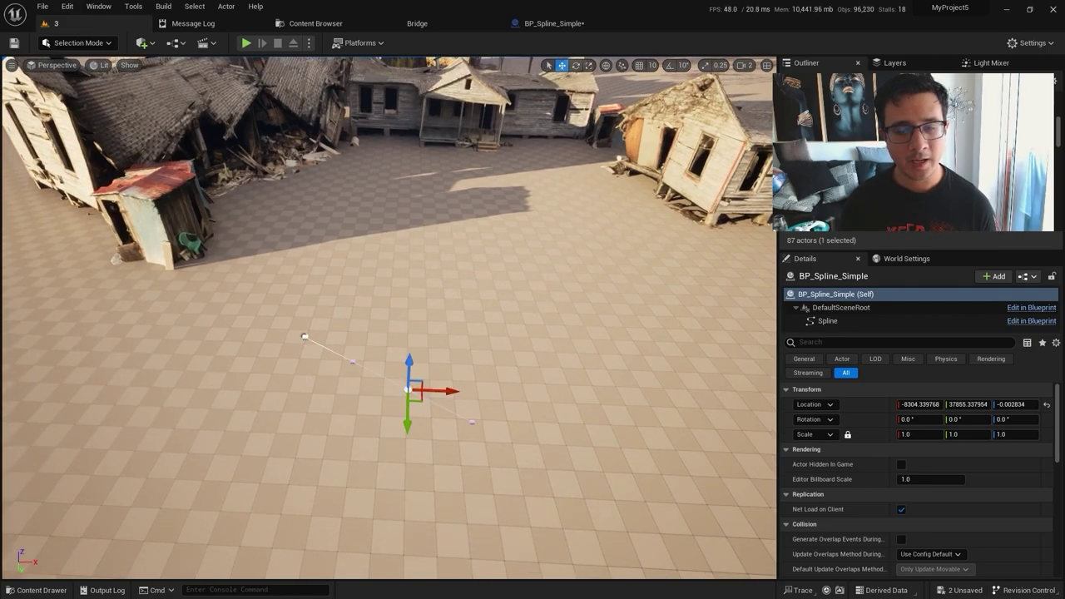
pyautogui.moveTo(408, 391); pyautogui.dragTo(264, 395, button='right')
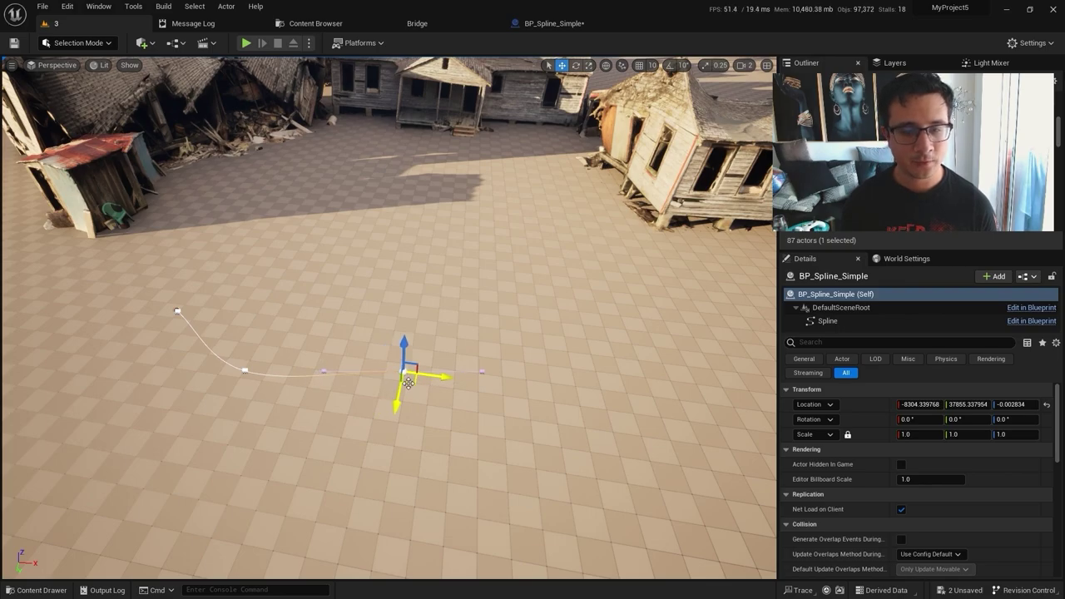
pyautogui.moveTo(502, 343); pyautogui.dragTo(625, 362)
pyautogui.moveTo(625, 362); pyautogui.dragTo(707, 366, button='right')
pyautogui.moveTo(361, 428); pyautogui.dragTo(308, 427, button='right')
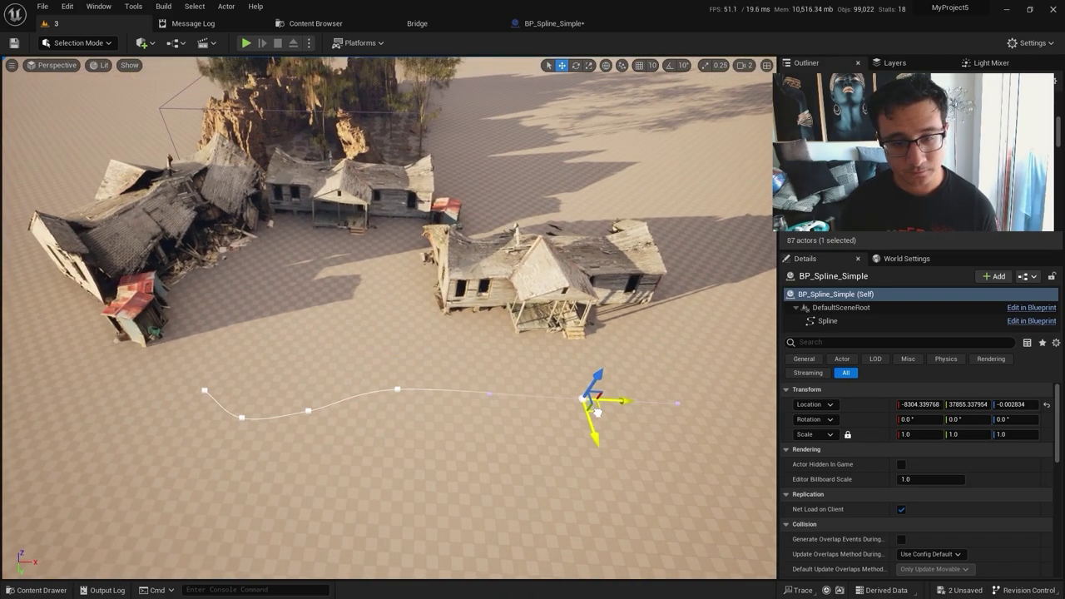
# Step: Continue the spline with more points curving around the outer side of the house with the wooden porch
pyautogui.moveTo(618, 405); pyautogui.dragTo(721, 263)
pyautogui.press('e')
pyautogui.press('w')
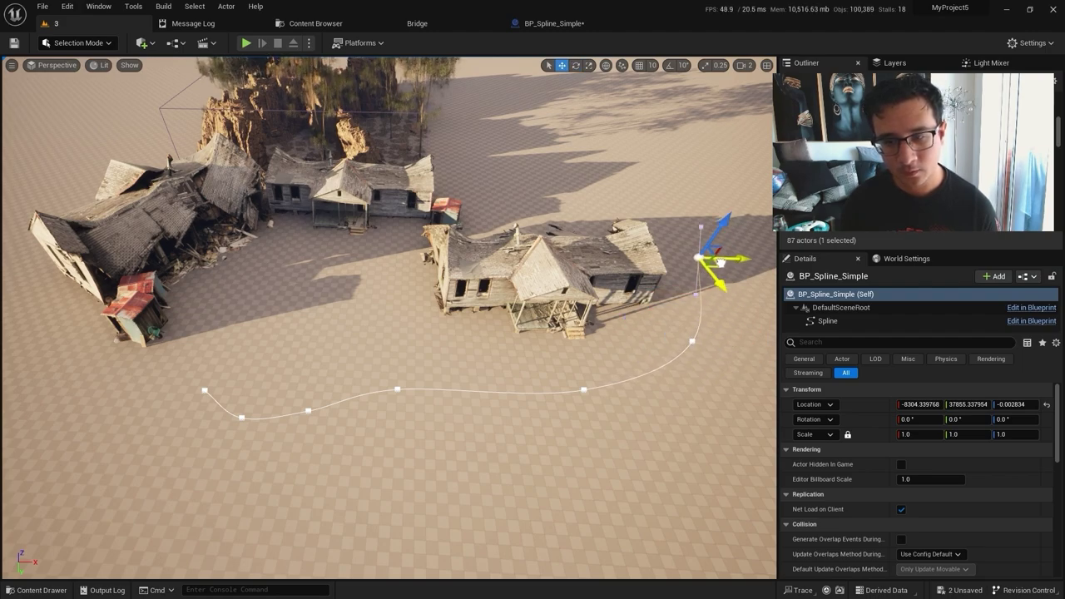
pyautogui.press('w')
pyautogui.moveTo(613, 359); pyautogui.dragTo(409, 378, button='right')
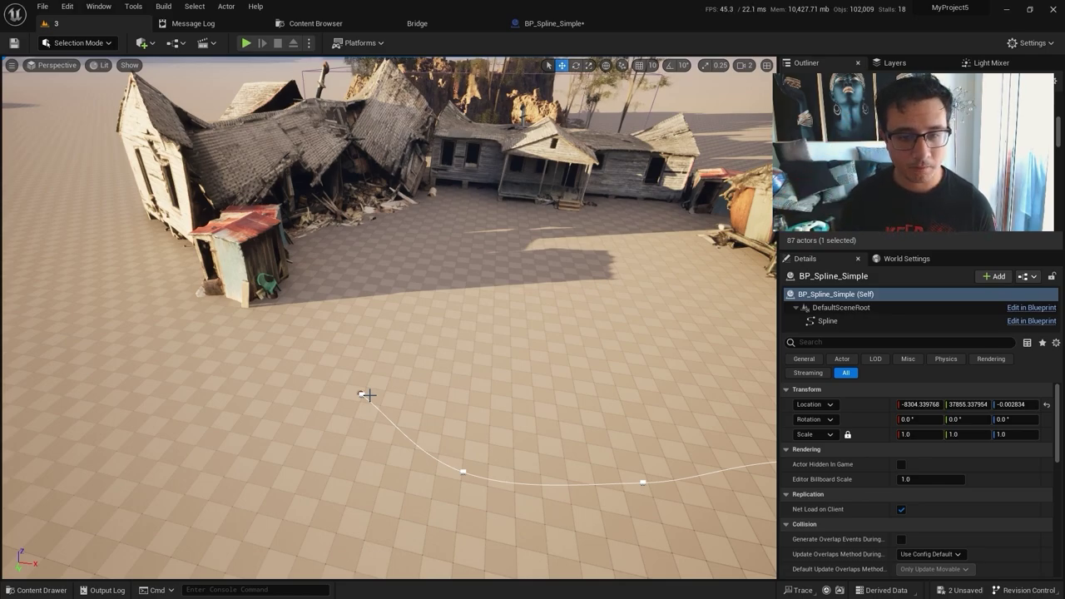
# Step: Save the level and all modified assets
pyautogui.moveTo(367, 395); pyautogui.dragTo(539, 301, button='right')
pyautogui.moveTo(486, 367)
pyautogui.mouseDown(button='right')
pyautogui.moveTo(583, 337)
pyautogui.moveTo(487, 373)
pyautogui.mouseUp(button='right')
pyautogui.hotkey('ctrl', 'shift', 's')
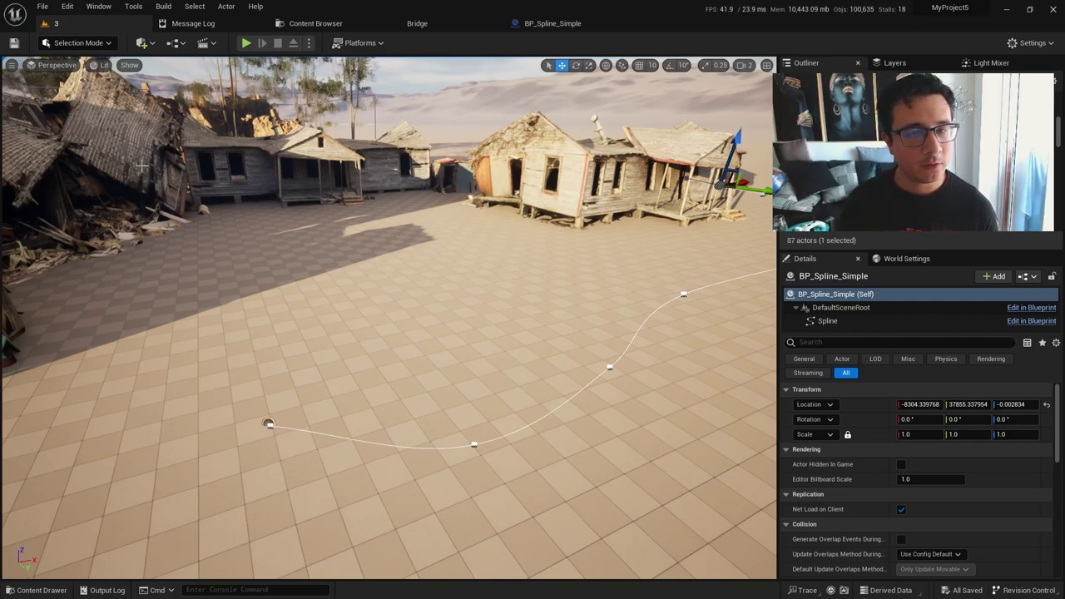
# Step: Search the plugins for "procedural" to check whether the Procedural Content Generation Framework is enabled, and close the plugin list
pyautogui.click(66, 6)
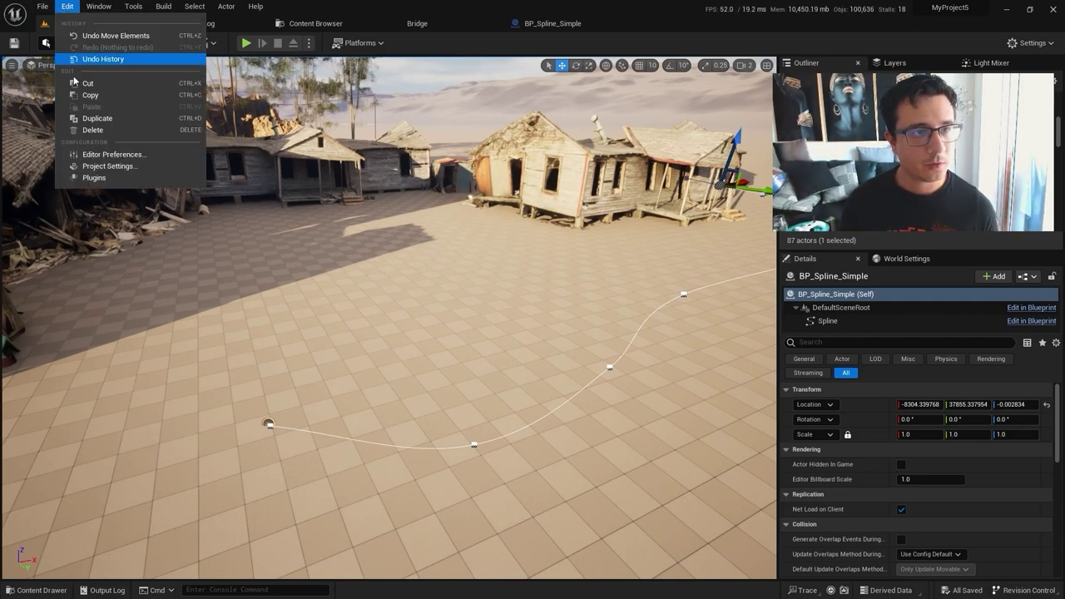
pyautogui.click(89, 174)
pyautogui.write('pl')
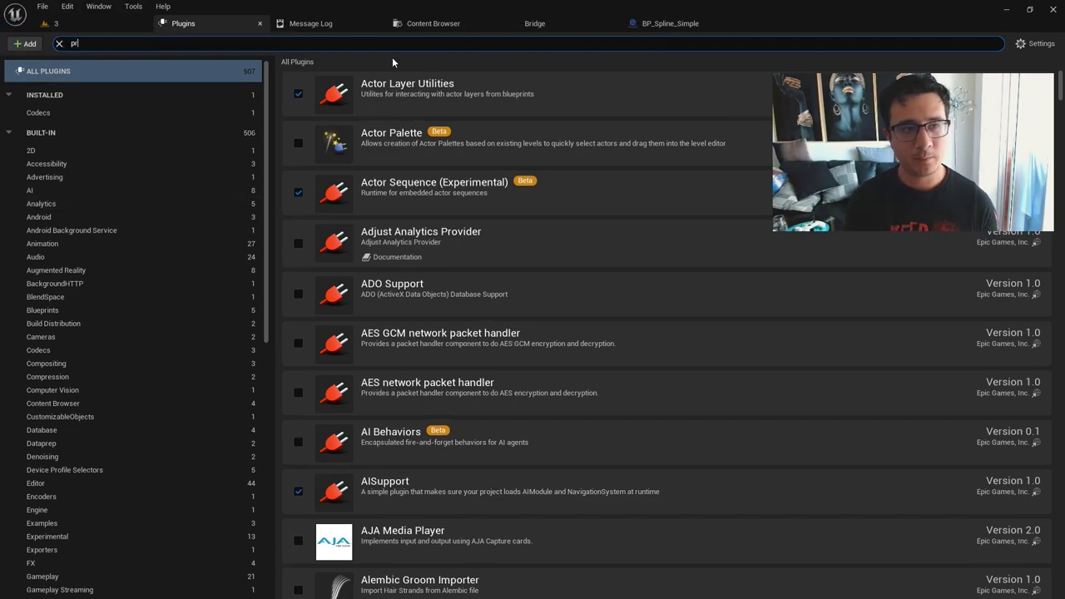
pyautogui.write('ocedural')
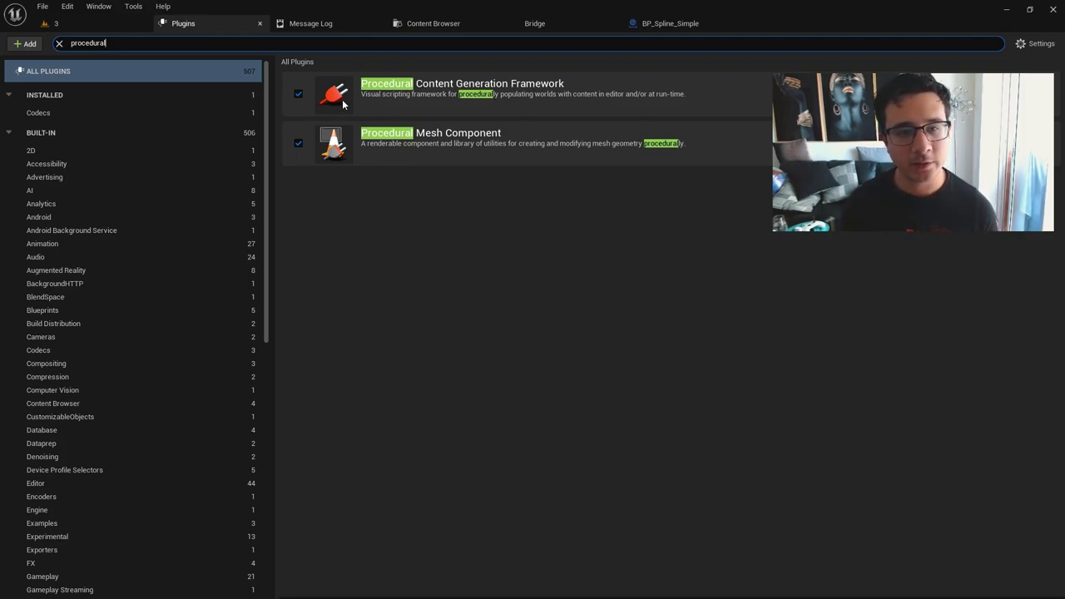
pyautogui.middleClick(232, 31)
# Step: Create a PCG Graph asset named PCG_Livestream in the test_scan folder
pyautogui.moveTo(389, 318); pyautogui.dragTo(333, 267, button='right')
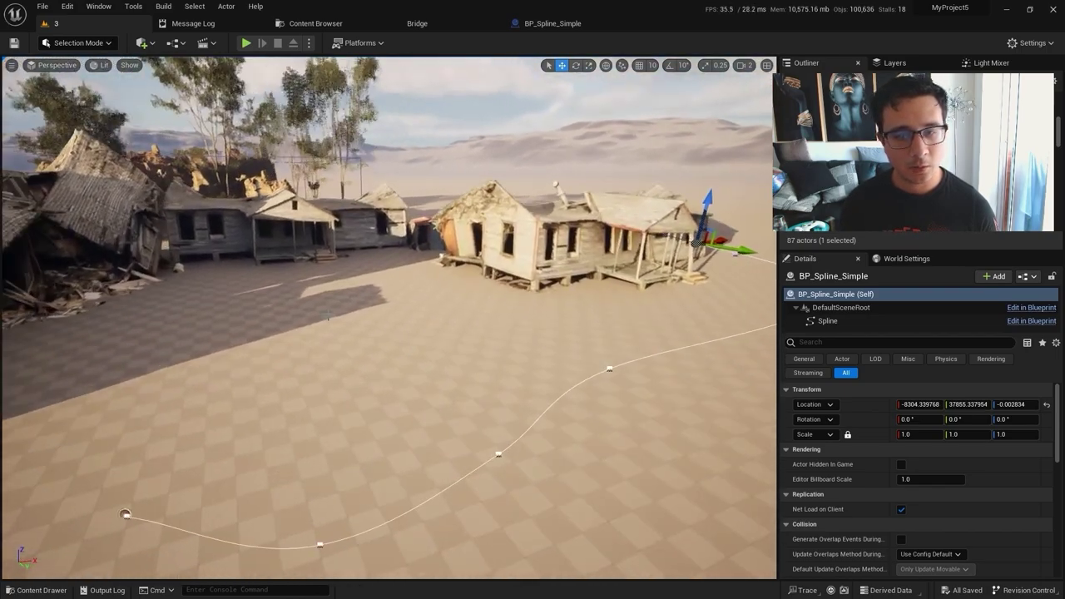
pyautogui.hotkey('ctrl', 'space')
pyautogui.click(532, 485)
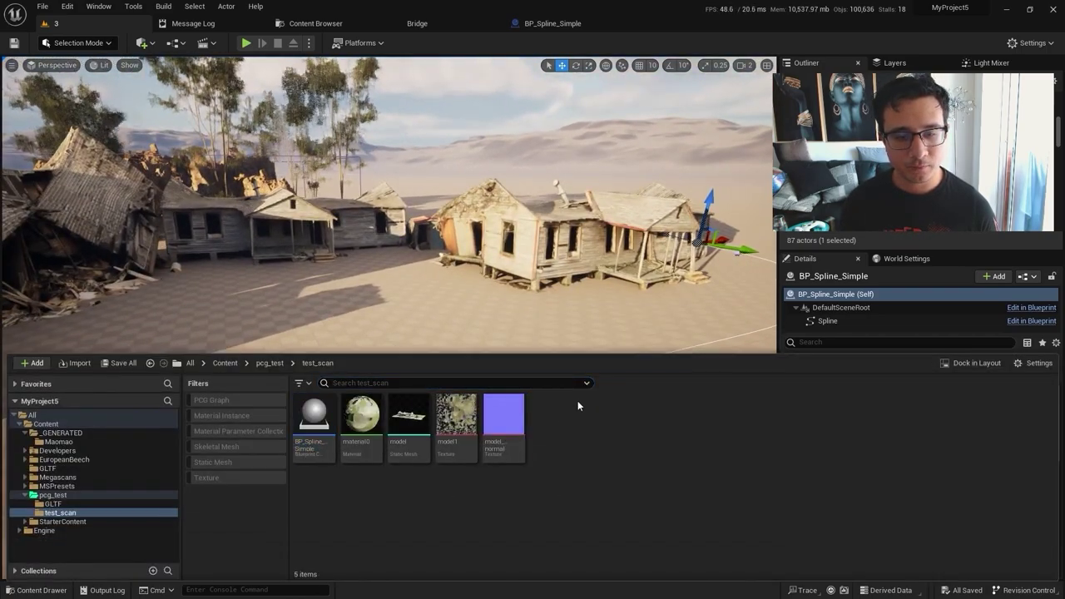
pyautogui.rightClick(542, 434)
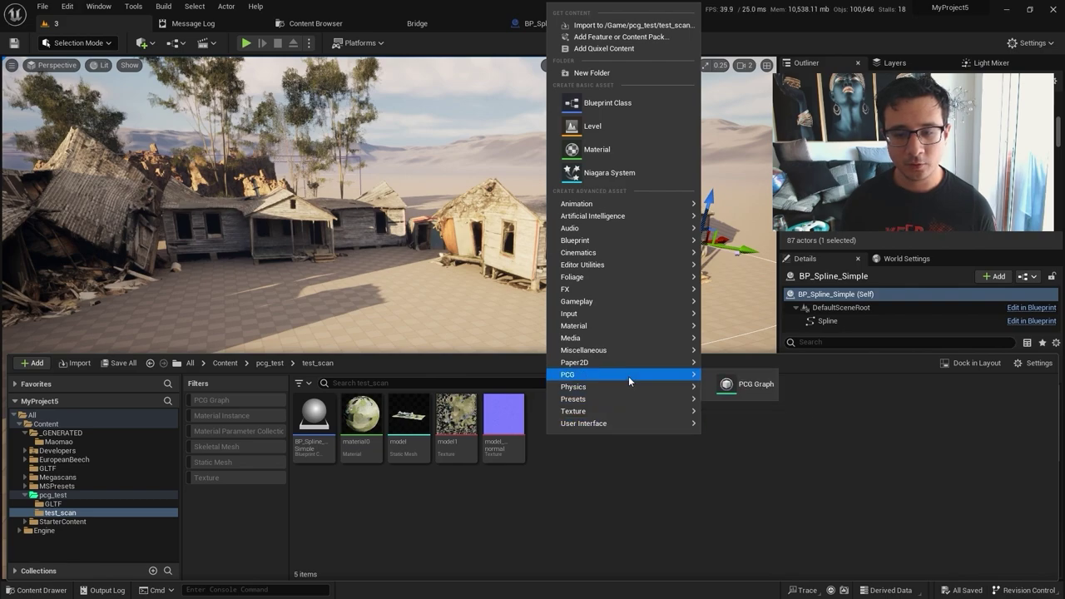
pyautogui.moveTo(627, 376)
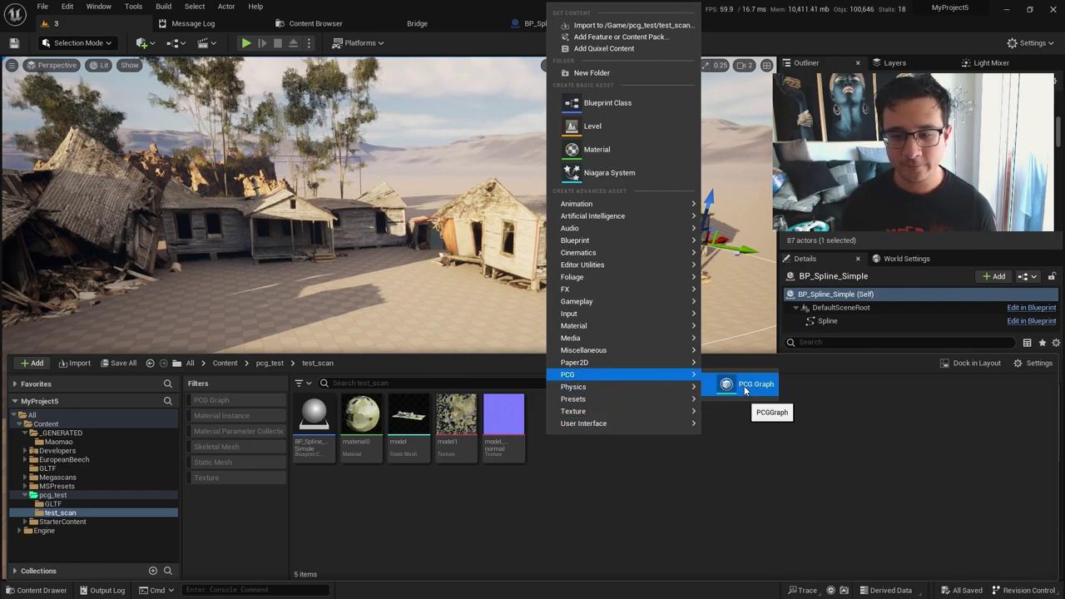
pyautogui.click(745, 397)
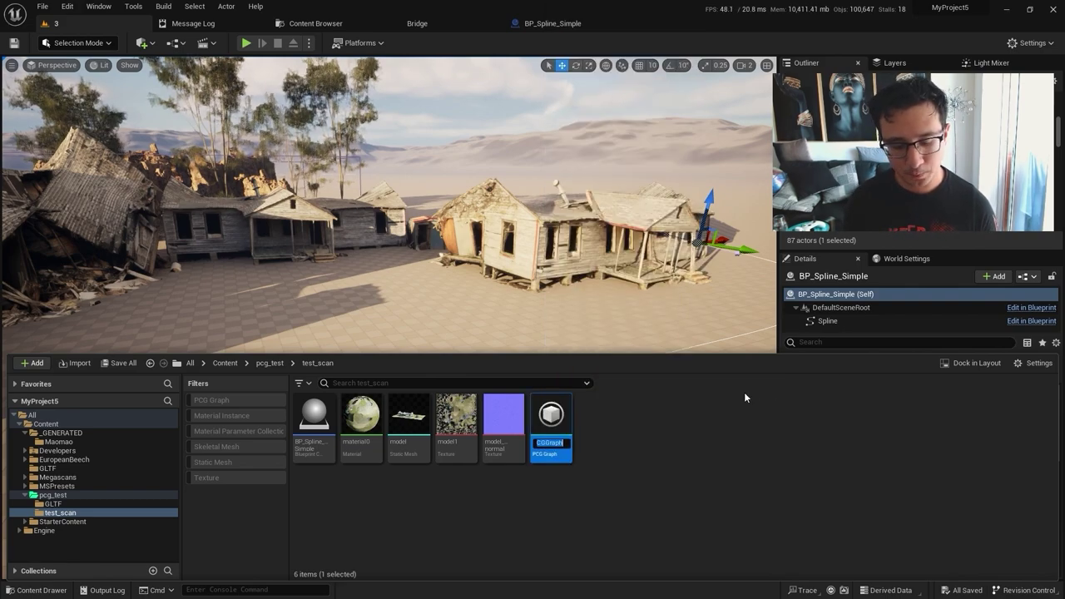
pyautogui.write('PCG_livestream')
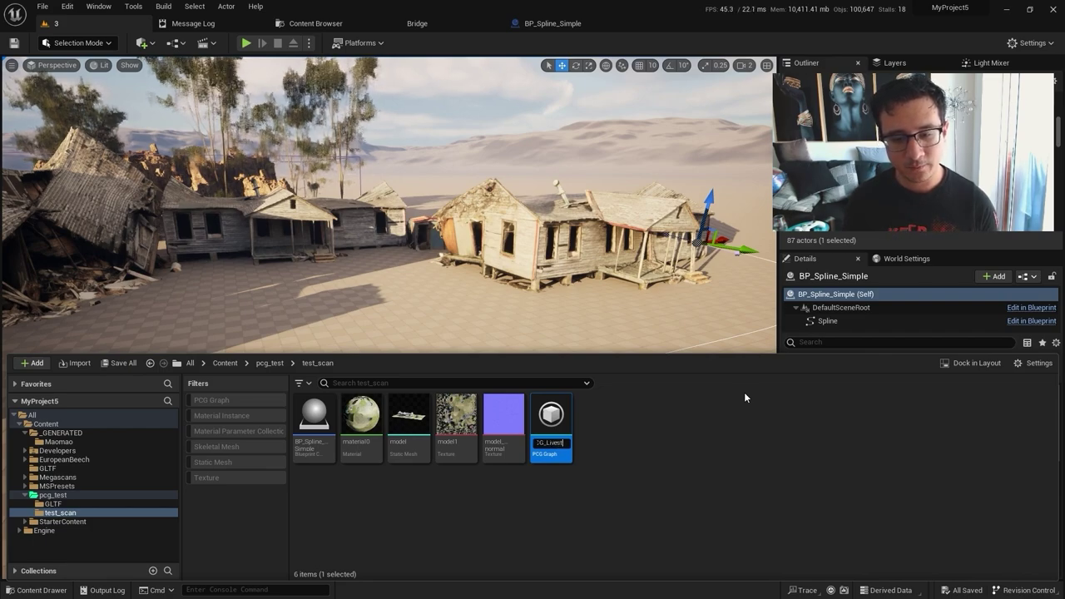
pyautogui.press('Return')
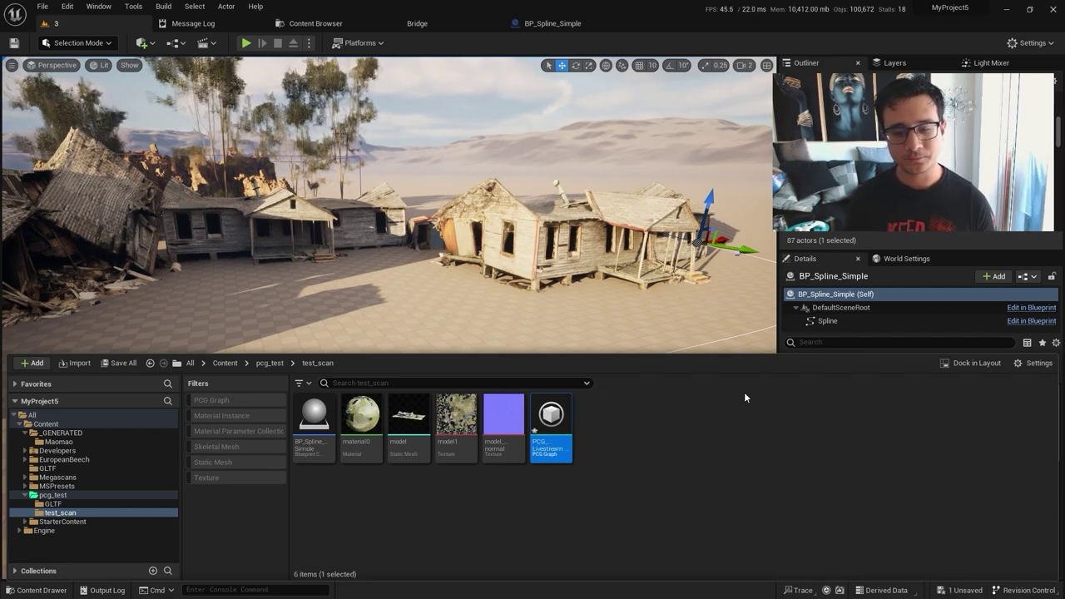
# Step: Save the new PCG graph asset, open it for editing, and move the Output node farther from the Input node
pyautogui.hotkey('ctrl', 's')
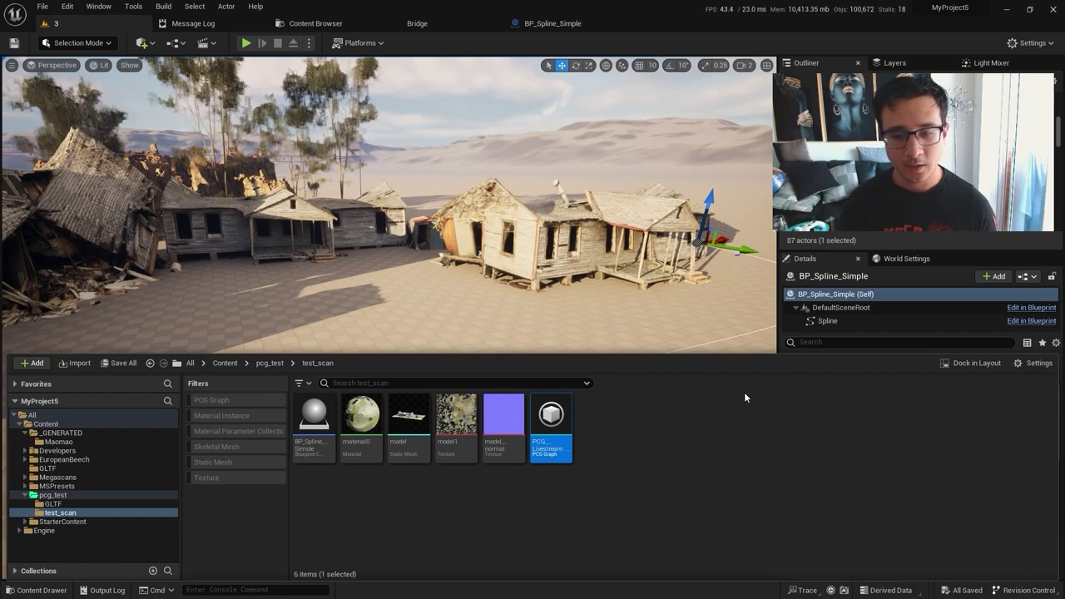
pyautogui.doubleClick(551, 420)
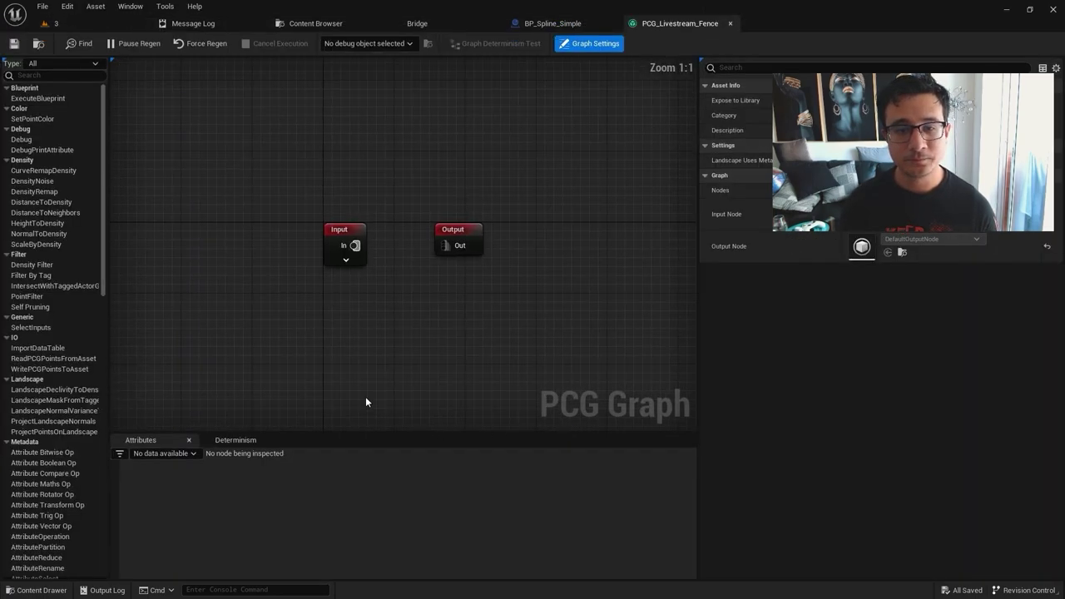
pyautogui.scroll(-1, 388, 312)
pyautogui.moveTo(409, 233); pyautogui.dragTo(568, 232)
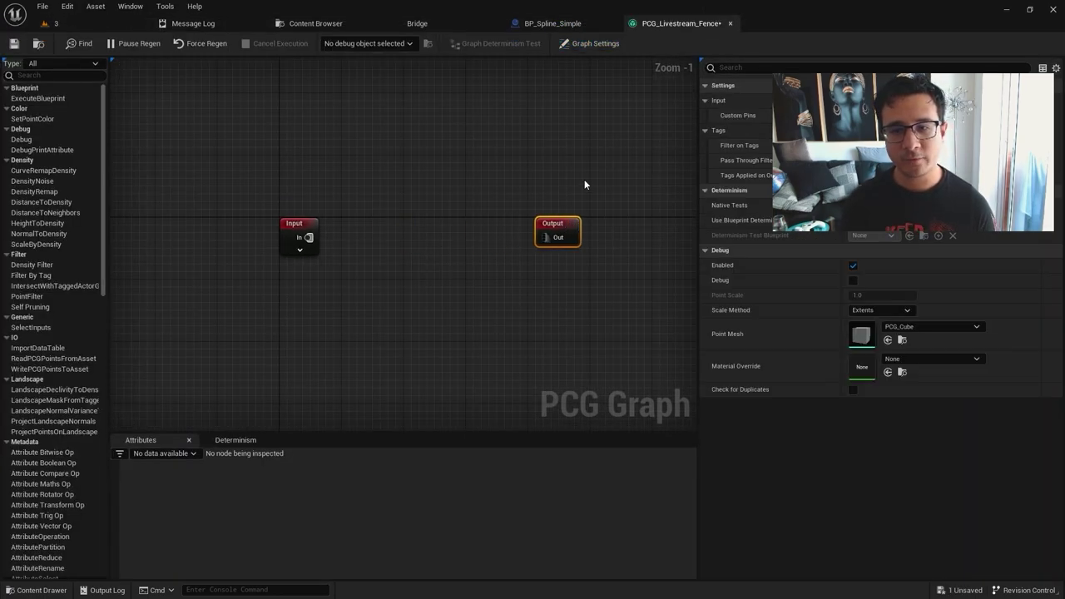
pyautogui.moveTo(585, 180); pyautogui.dragTo(504, 154, button='right')
pyautogui.scroll(-1, 504, 154)
pyautogui.scroll(2, 447, 238)
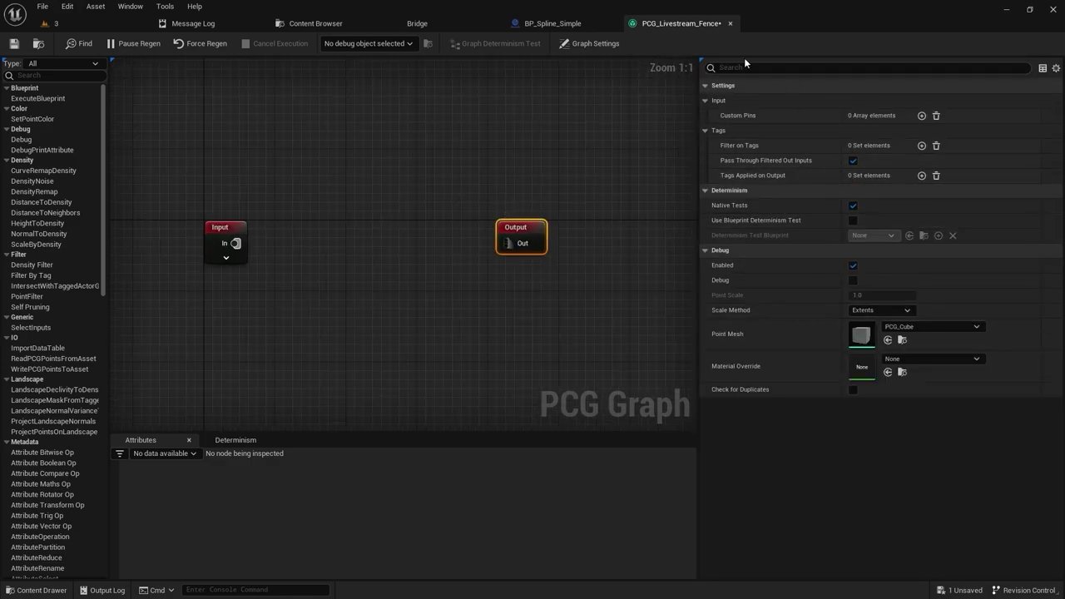
pyautogui.click(229, 228)
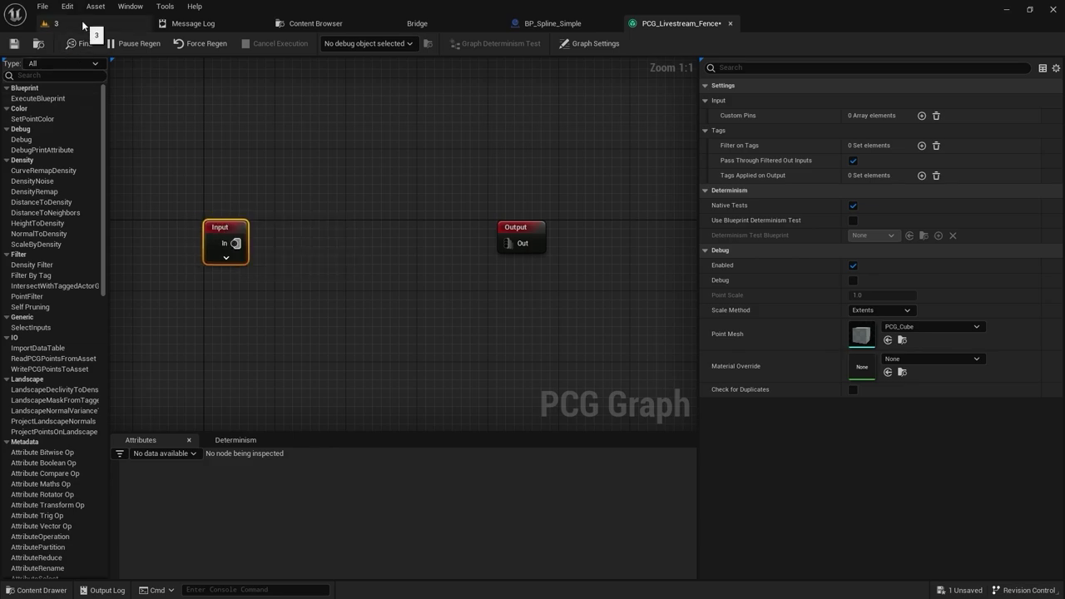
# Step: Add a Get Spline Data node to the graph, placed above the Input node
pyautogui.moveTo(240, 158); pyautogui.dragTo(313, 201, button='right')
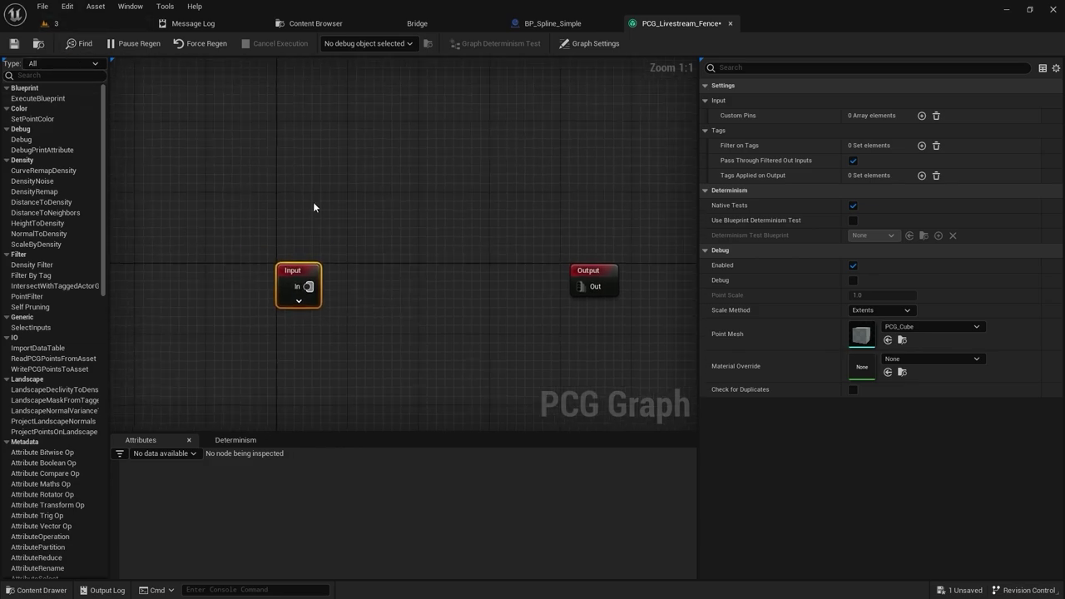
pyautogui.click(313, 201)
pyautogui.rightClick(314, 203)
pyautogui.write('spline')
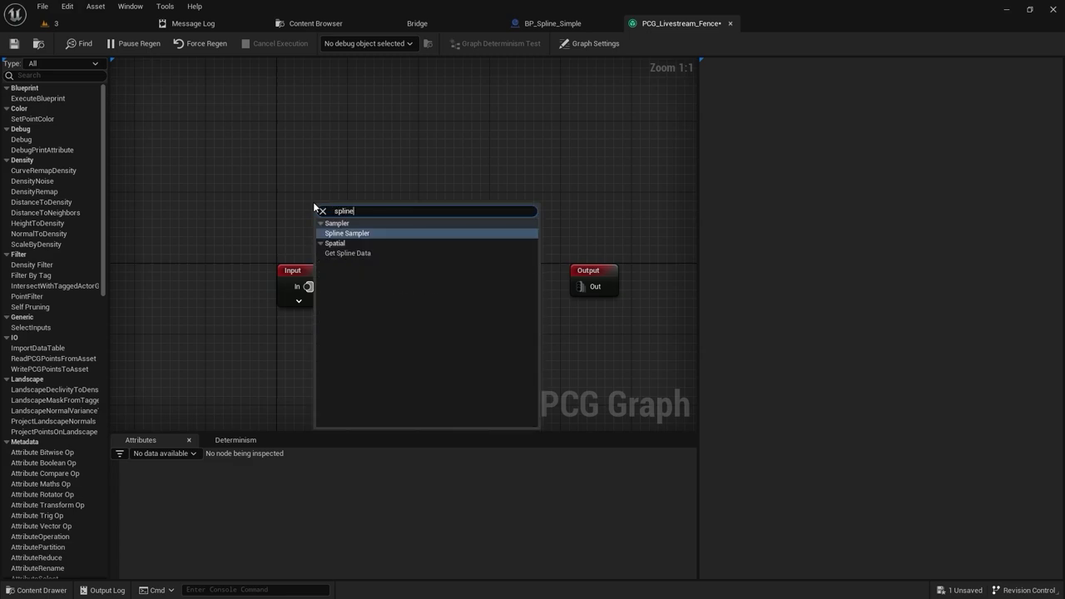
pyautogui.press('Down')
pyautogui.press('Return')
pyautogui.moveTo(338, 210)
pyautogui.mouseDown()
pyautogui.moveTo(366, 155)
pyautogui.moveTo(378, 202)
pyautogui.moveTo(346, 196)
pyautogui.mouseUp()
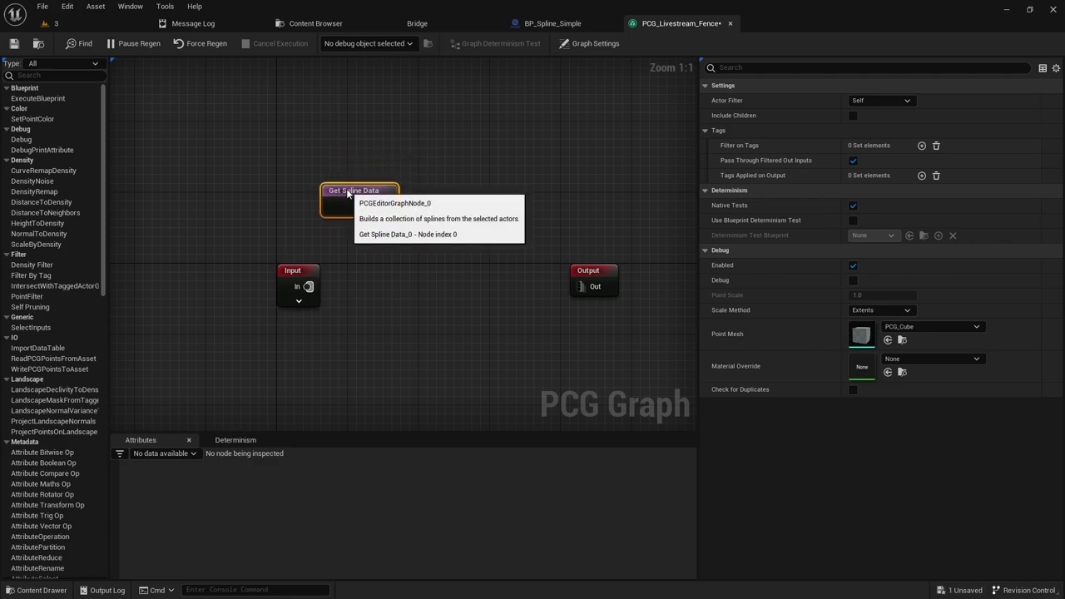
# Step: Place the PCG_Livestream_Fence graph in the level near the houses as a PCG volume and save everything
pyautogui.click(124, 26)
pyautogui.moveTo(430, 415)
pyautogui.mouseDown(button='right')
pyautogui.moveTo(416, 437)
pyautogui.moveTo(431, 414)
pyautogui.mouseUp(button='right')
pyautogui.hotkey('ctrl', 'space')
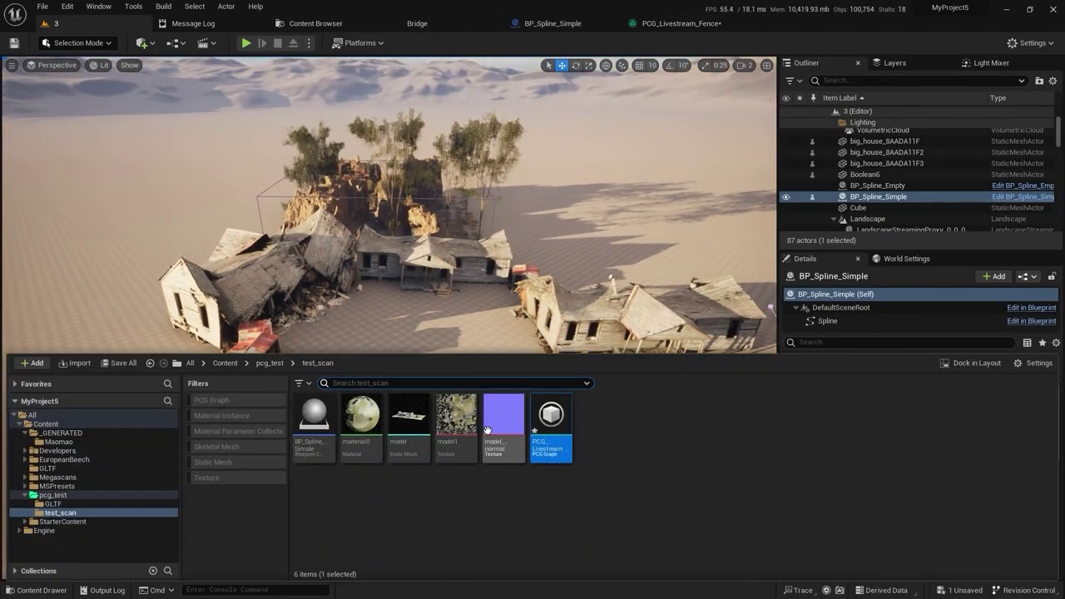
pyautogui.moveTo(553, 428); pyautogui.dragTo(499, 358)
pyautogui.scroll(-4, 499, 357)
pyautogui.moveTo(500, 358); pyautogui.dragTo(507, 395, button='right')
pyautogui.hotkey('ctrl', 'shift', 's')
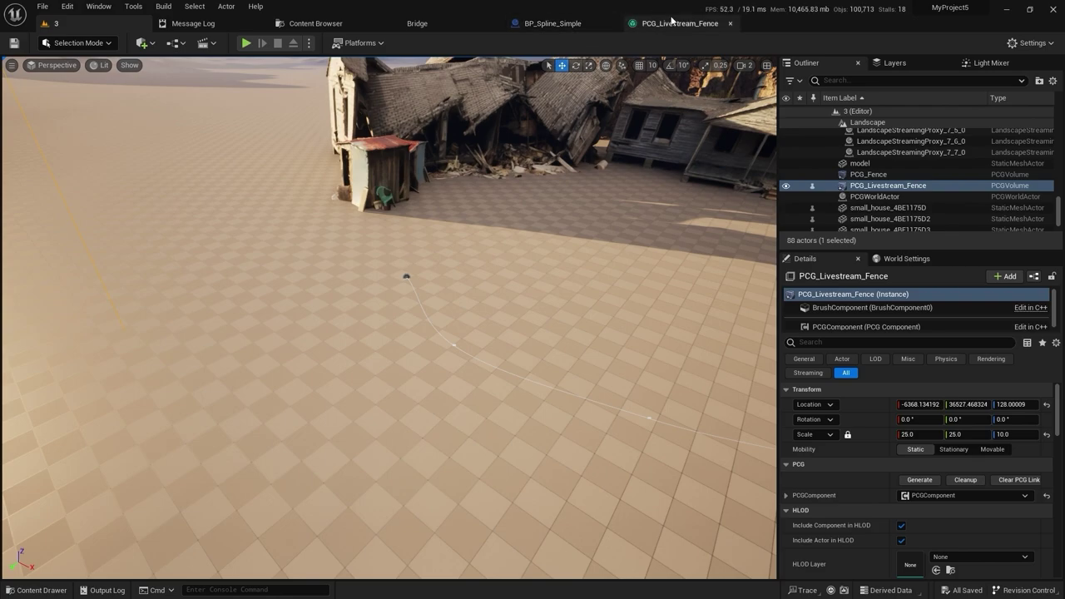
# Step: Return to the PCG_Livestream_Fence graph and shift the Output node farther out to make room for more nodes
pyautogui.click(667, 25)
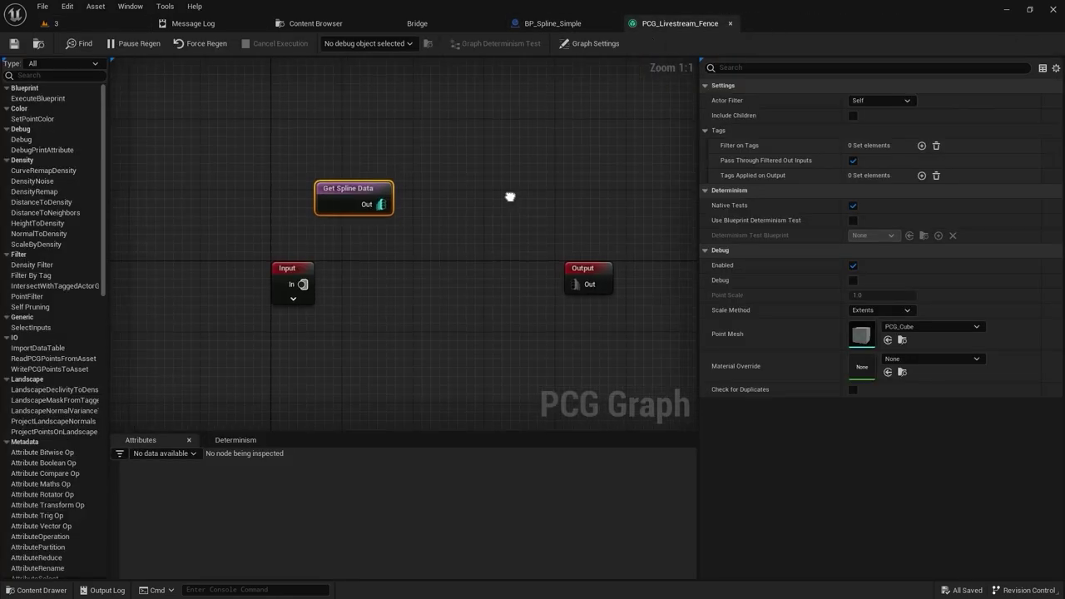
pyautogui.click(431, 184)
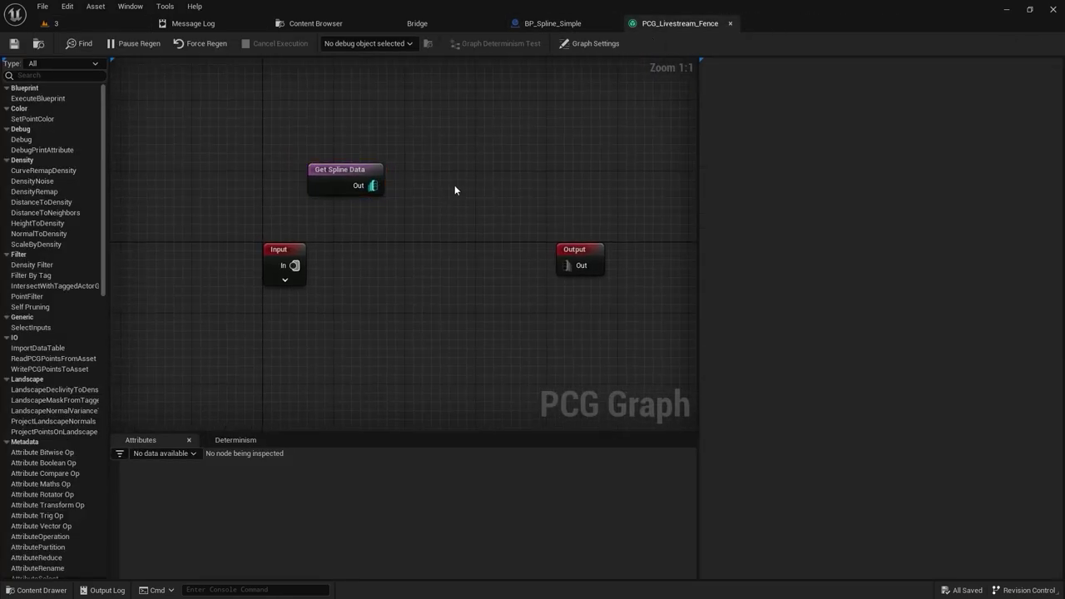
pyautogui.moveTo(501, 215); pyautogui.dragTo(441, 213, button='right')
pyautogui.moveTo(522, 250); pyautogui.dragTo(575, 250)
pyautogui.click(381, 161)
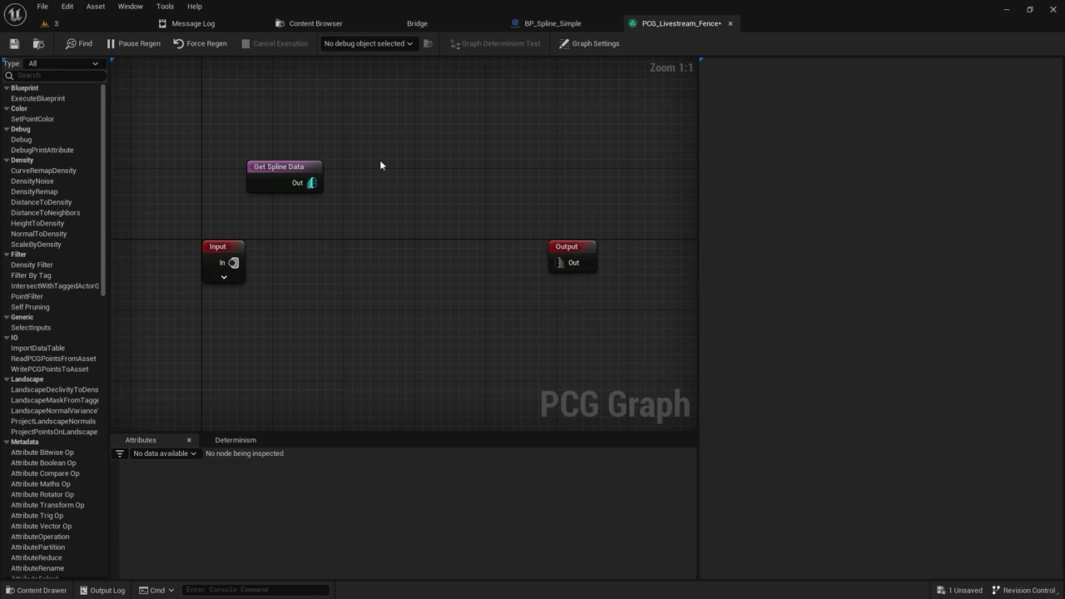
# Step: Add a Spline Sampler node and connect the output of Get Spline Data to its Spline input
pyautogui.click(289, 166)
pyautogui.click(388, 189)
pyautogui.rightClick(359, 183)
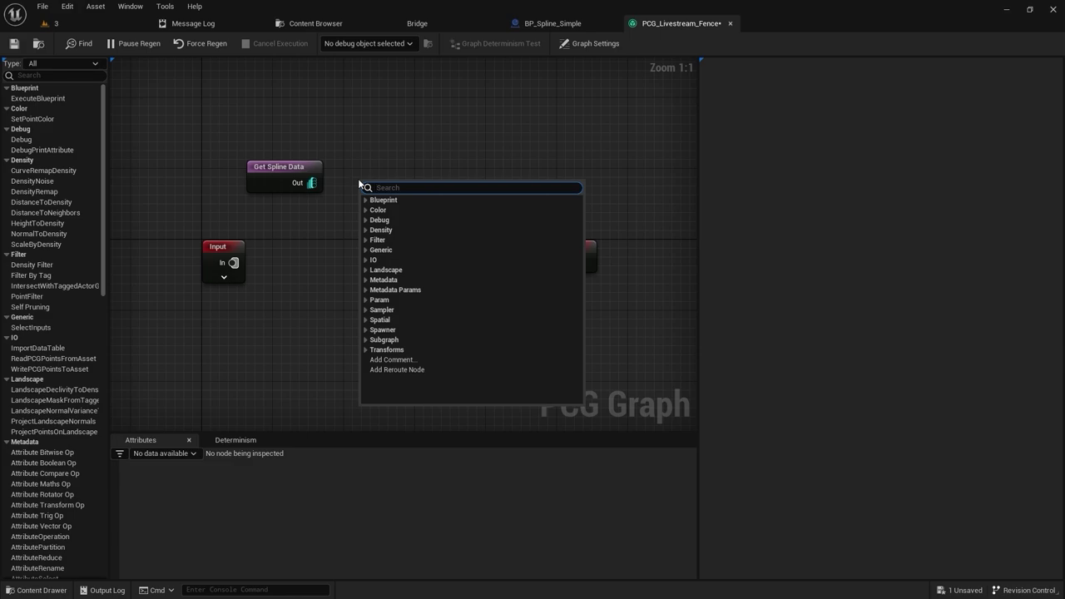
pyautogui.write('spline')
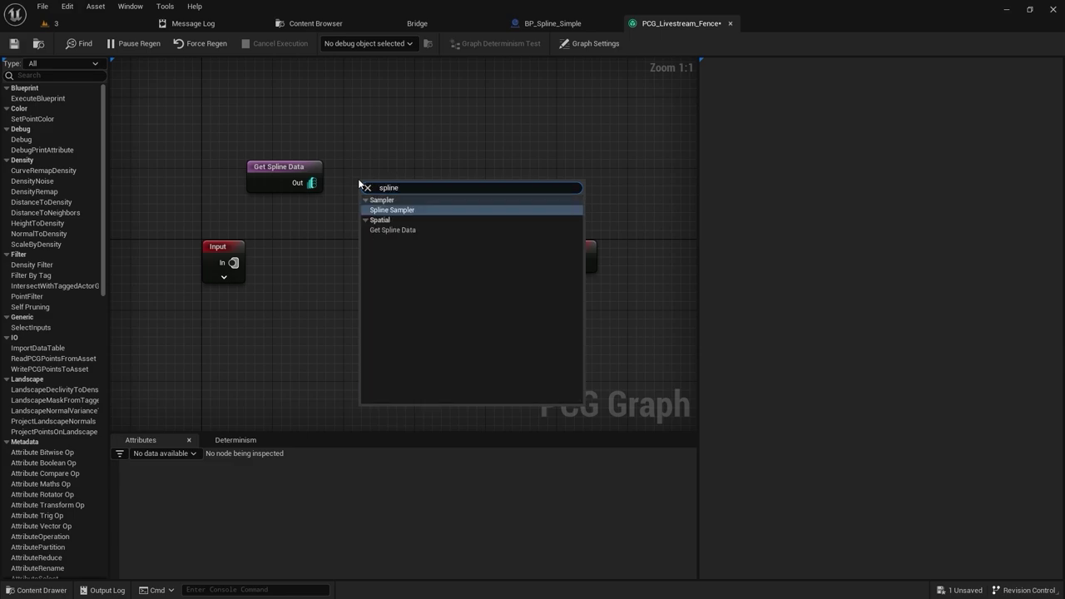
pyautogui.click(391, 210)
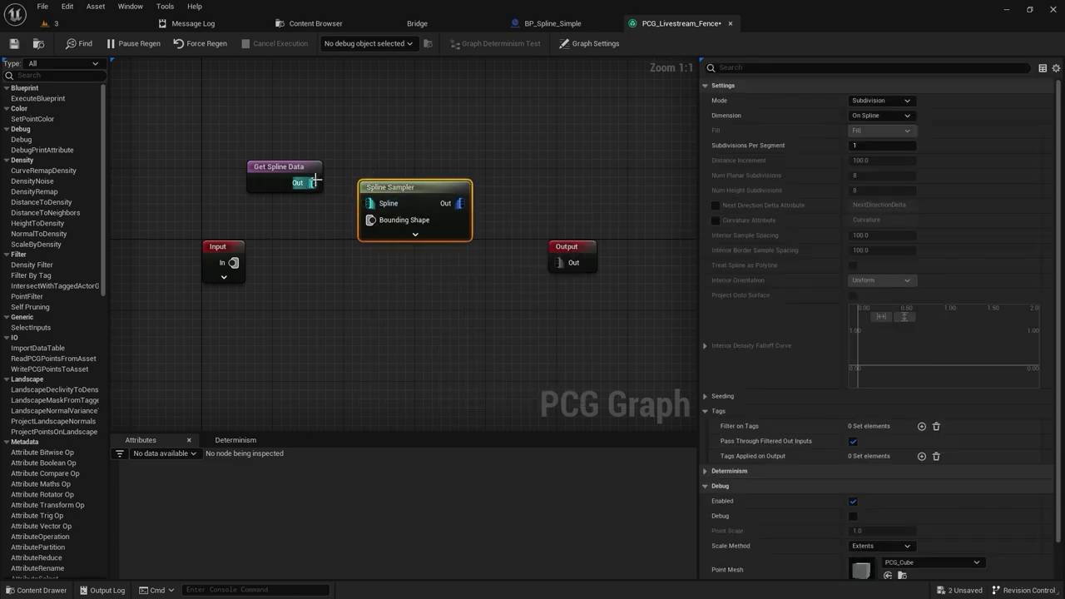
# Step: Add a StaticMeshSpawner node and connect the Spline Sampler output to its In pin
pyautogui.click(517, 175)
pyautogui.rightClick(519, 175)
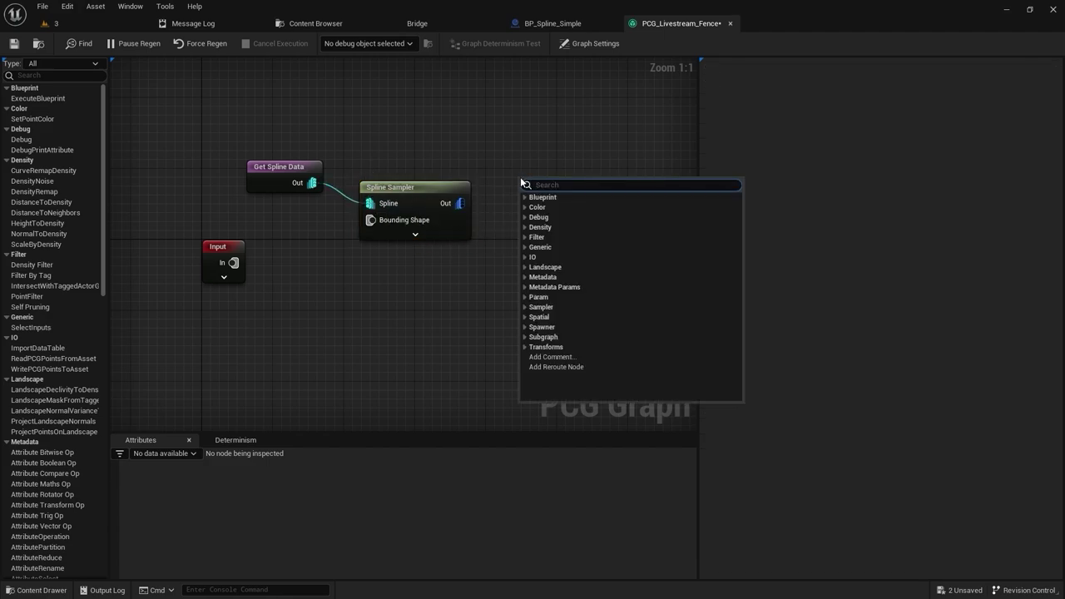
pyautogui.write('static')
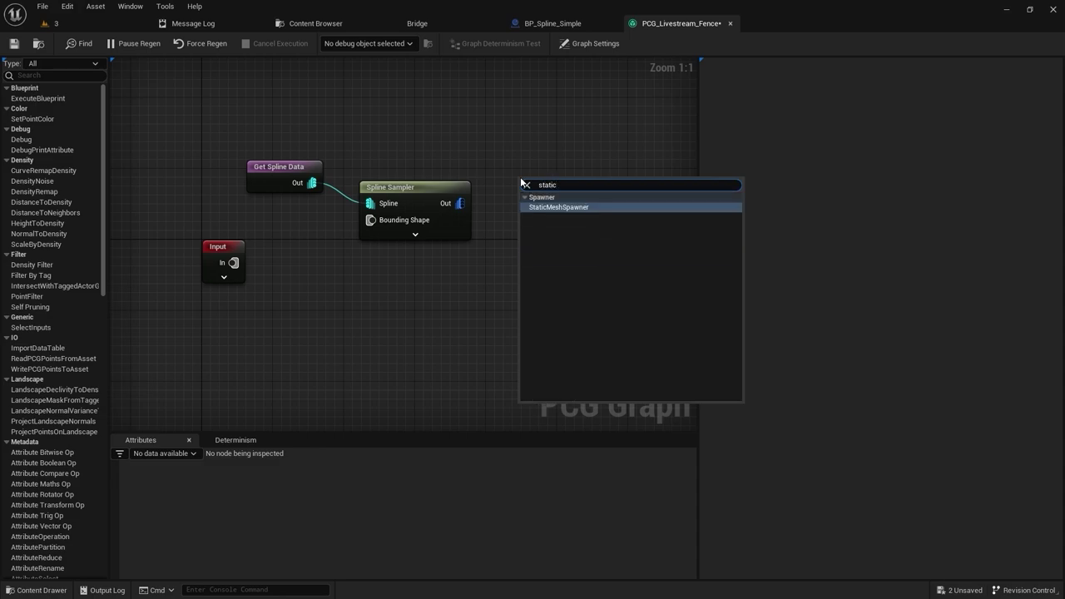
pyautogui.press('Return')
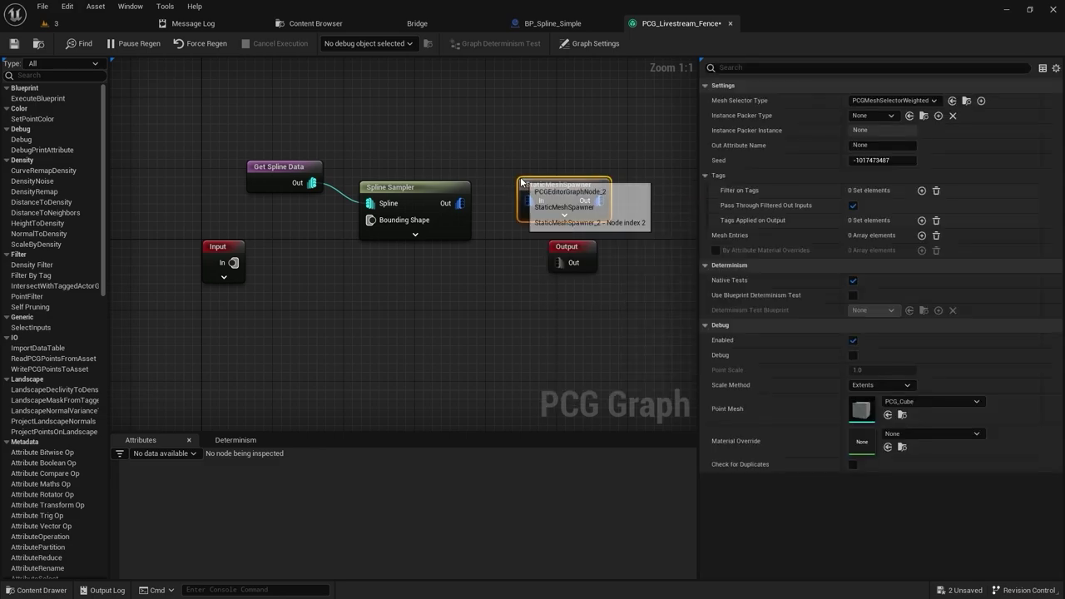
pyautogui.moveTo(537, 202); pyautogui.dragTo(537, 203)
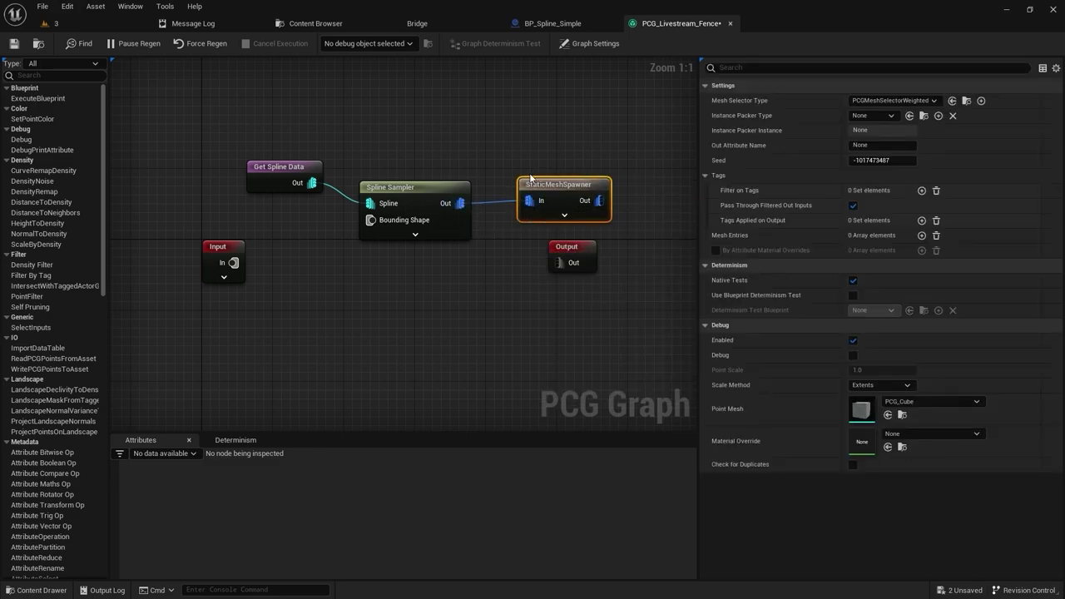
# Step: Filter the Megascans 3D_Assets folder to static meshes and select the modular fence mesh
pyautogui.moveTo(528, 144); pyautogui.dragTo(478, 129, button='right')
pyautogui.hotkey('ctrl', 'space')
pyautogui.click(49, 503)
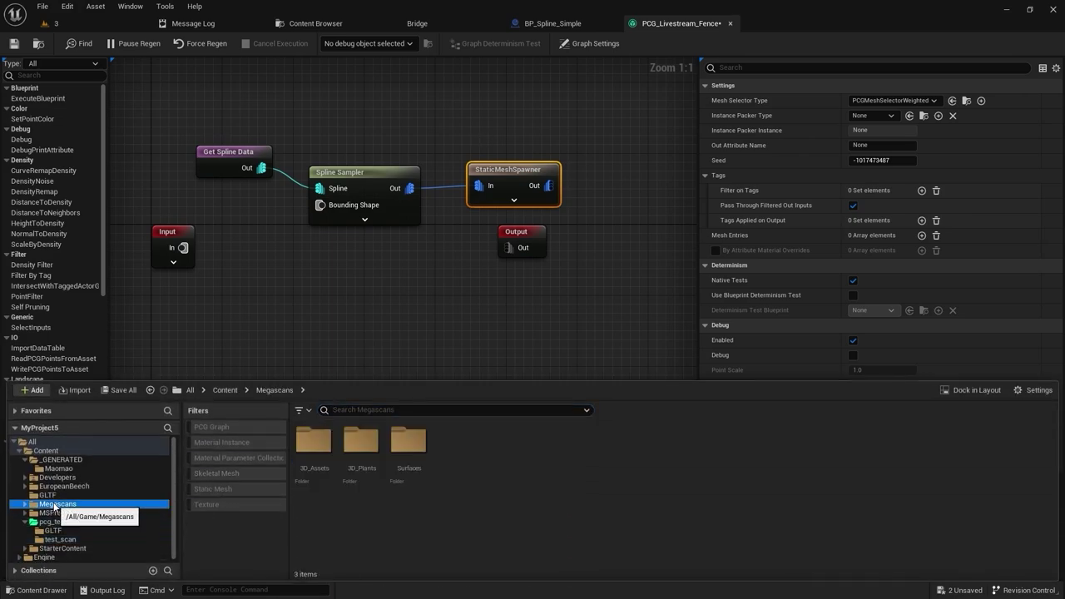
pyautogui.click(329, 453)
pyautogui.doubleClick(329, 454)
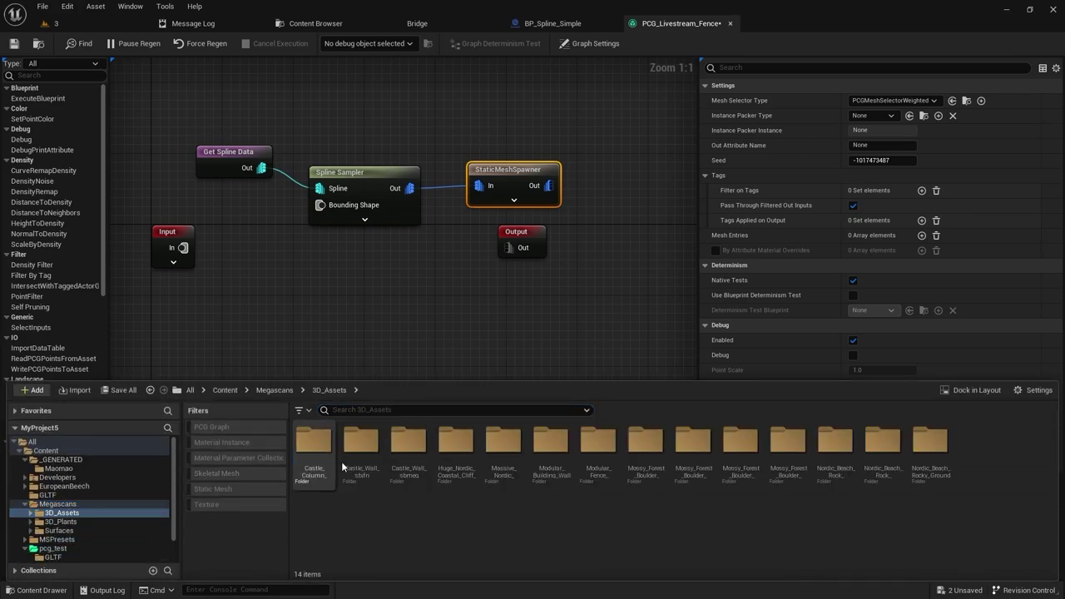
pyautogui.click(230, 489)
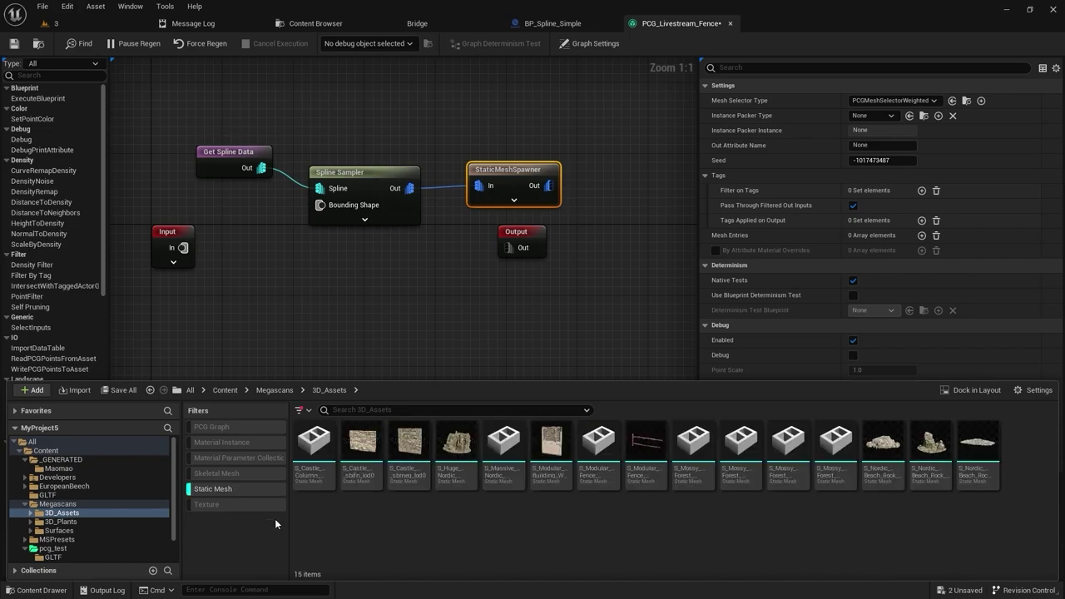
pyautogui.click(648, 456)
# Step: Add a mesh entry to the StaticMeshSpawner and assign S_Modular_Fence_uffiaitdw_lod0_Var2 as its mesh
pyautogui.moveTo(637, 298); pyautogui.dragTo(605, 305, button='right')
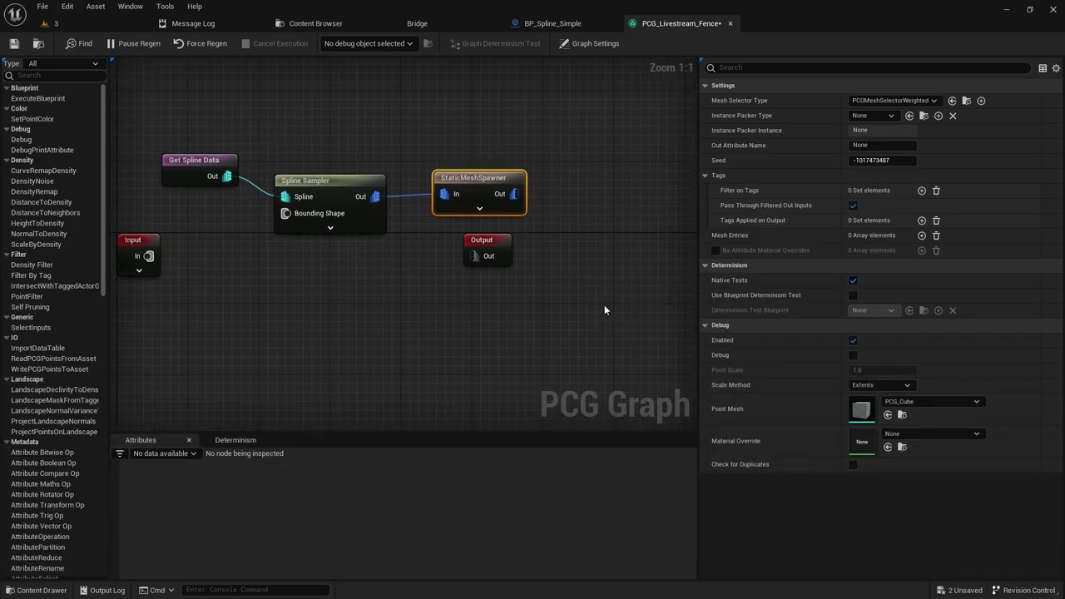
pyautogui.click(922, 236)
pyautogui.click(713, 249)
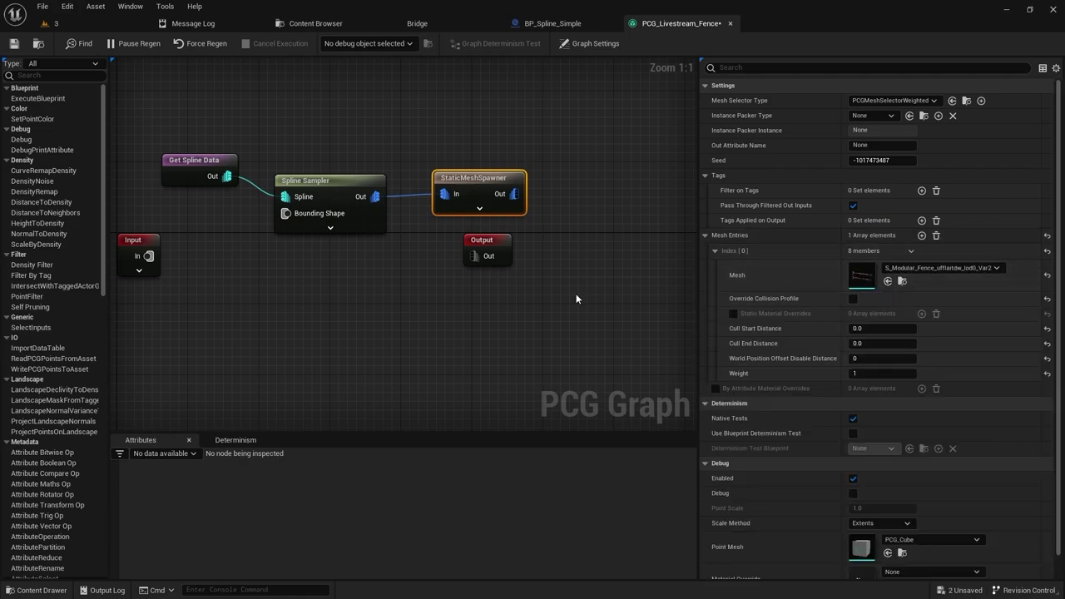
# Step: Return to the level, inspect the spline path around the houses, and save the level and all modified assets
pyautogui.click(107, 30)
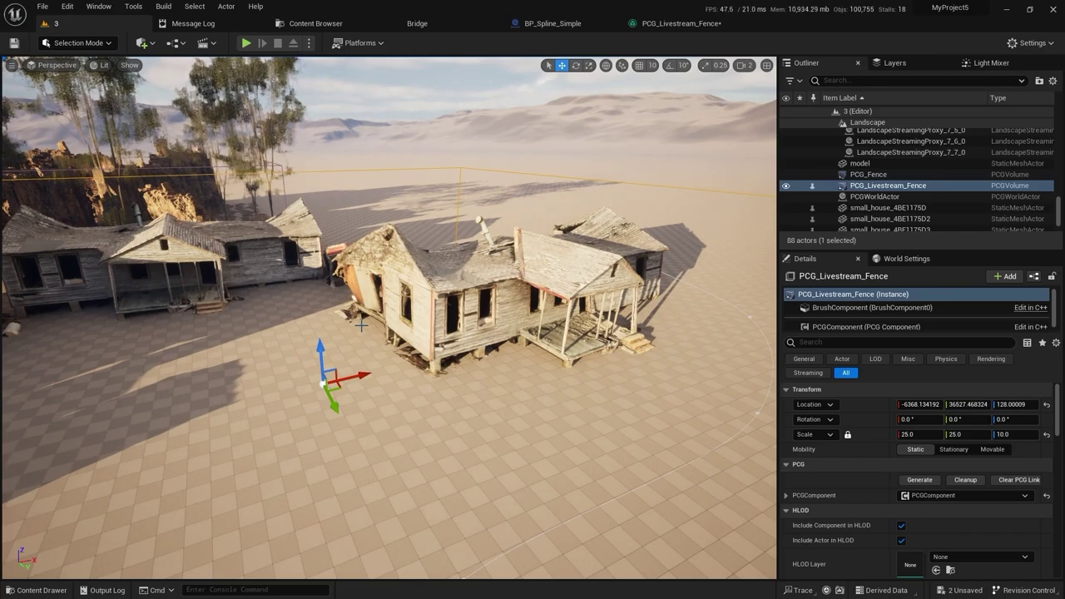
pyautogui.press('d')
pyautogui.moveTo(361, 326); pyautogui.dragTo(274, 312, button='right')
pyautogui.moveTo(404, 380); pyautogui.dragTo(366, 382, button='right')
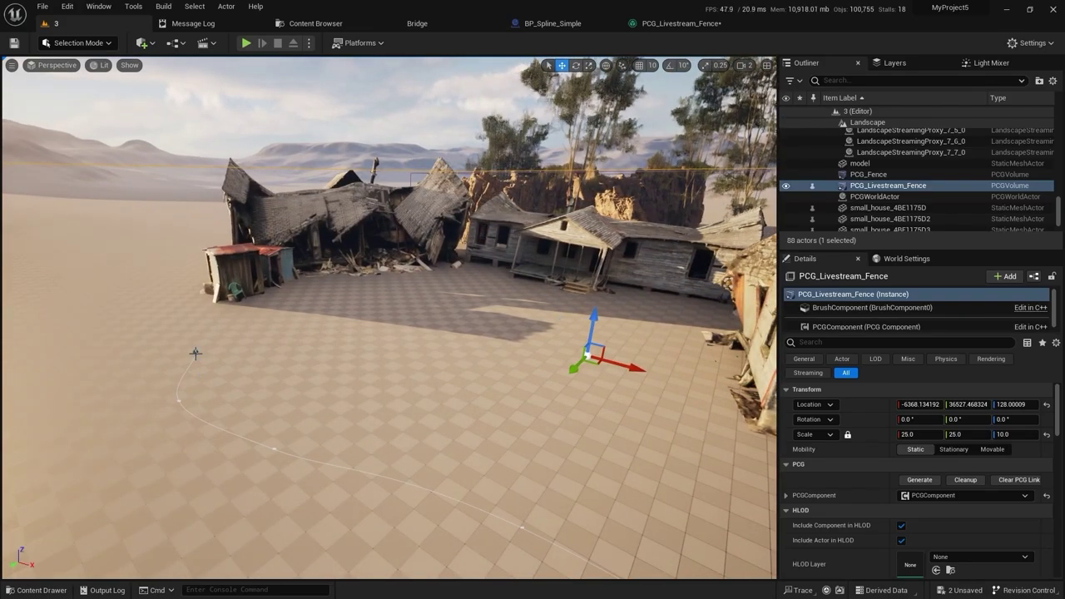
pyautogui.click(195, 352)
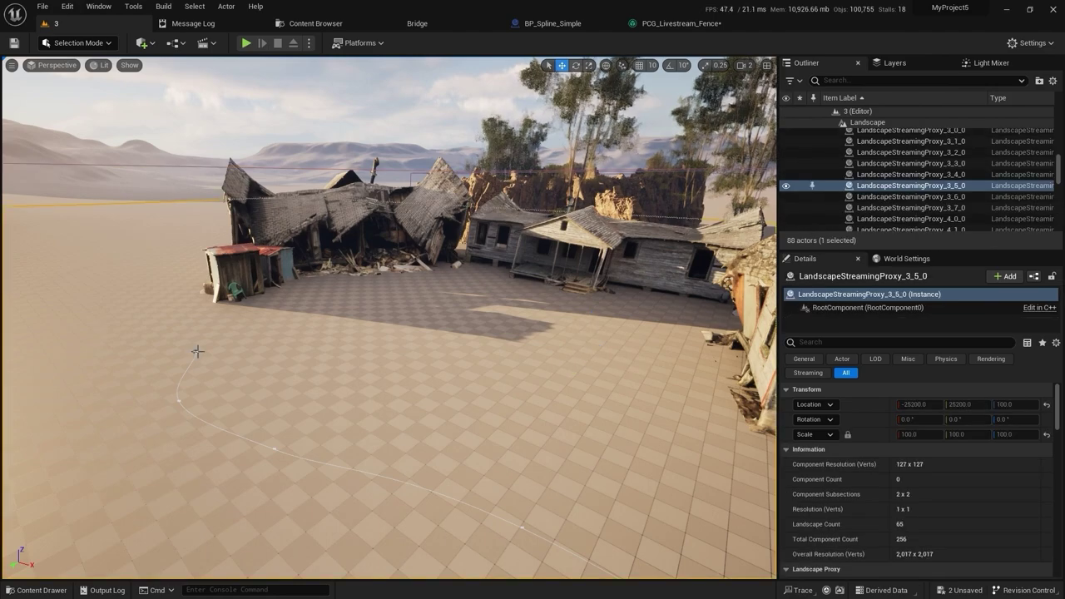
pyautogui.hotkey('ctrl', 'shift', 's')
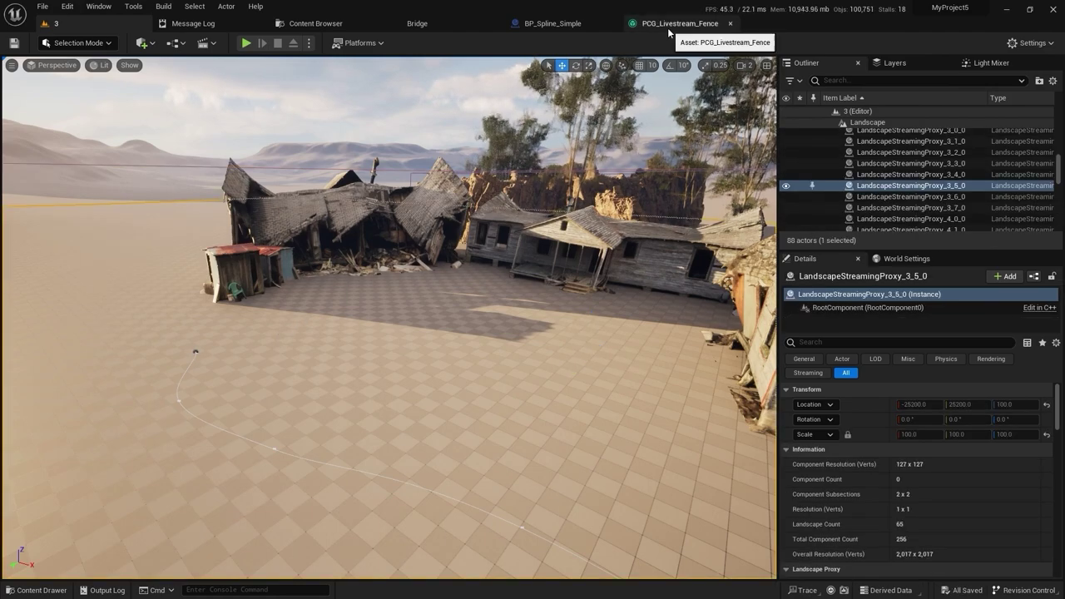
# Step: In the PCG_Livestream_Fence graph, set the Get Spline Data node's Actor Filter to All World Actors
pyautogui.click(667, 25)
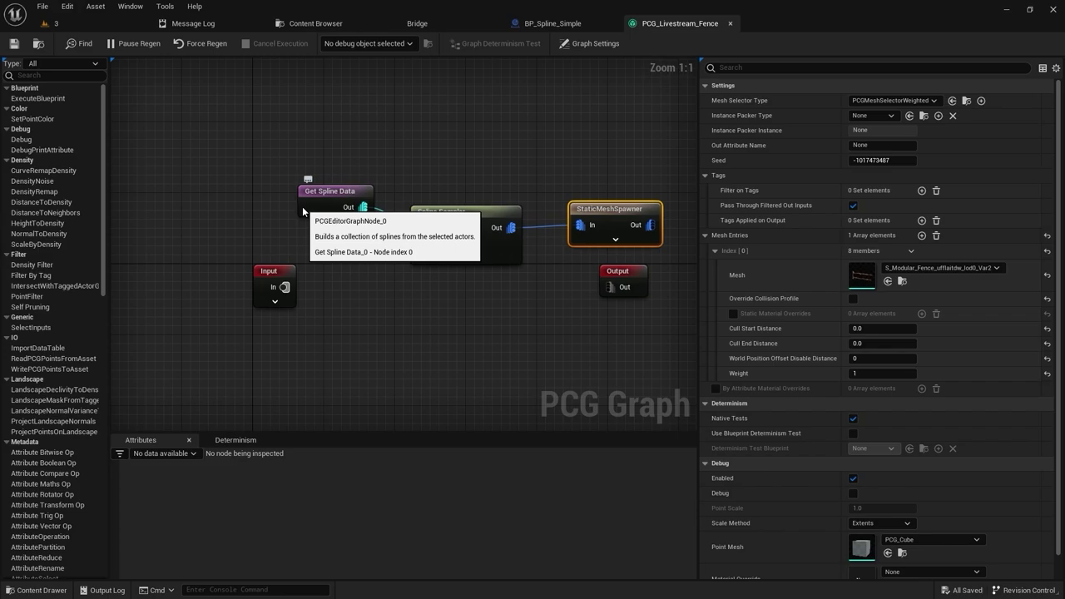
pyautogui.click(302, 206)
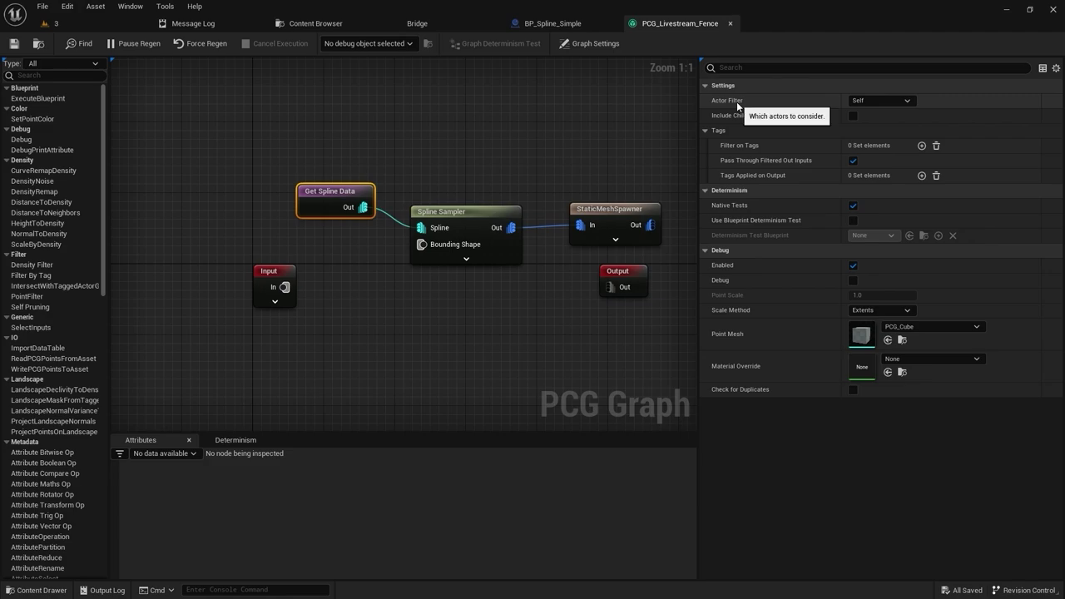
pyautogui.click(878, 101)
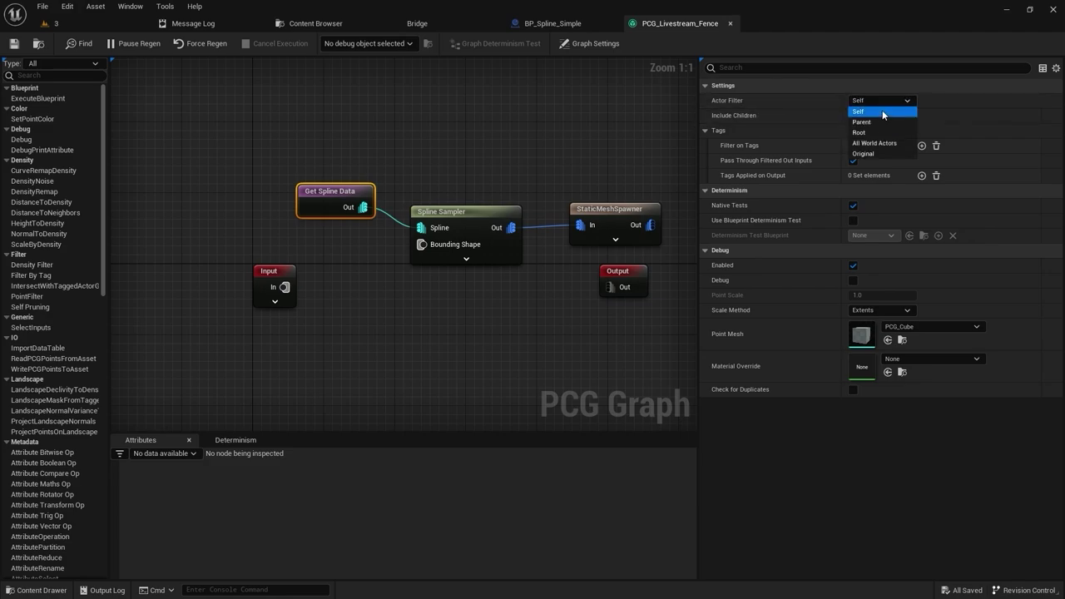
pyautogui.click(882, 144)
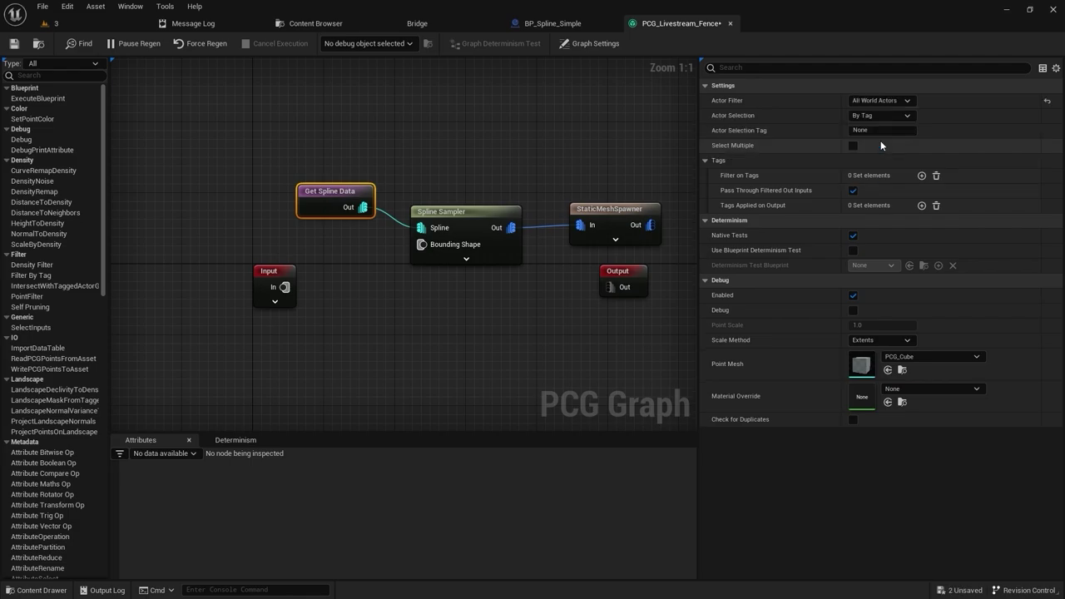
# Step: Choose By Tag as the Get Spline Data node's Actor Selection and save all modified assets
pyautogui.click(63, 23)
pyautogui.moveTo(389, 316); pyautogui.dragTo(574, 317, button='right')
pyautogui.moveTo(445, 318); pyautogui.dragTo(421, 318, button='right')
pyautogui.click(666, 23)
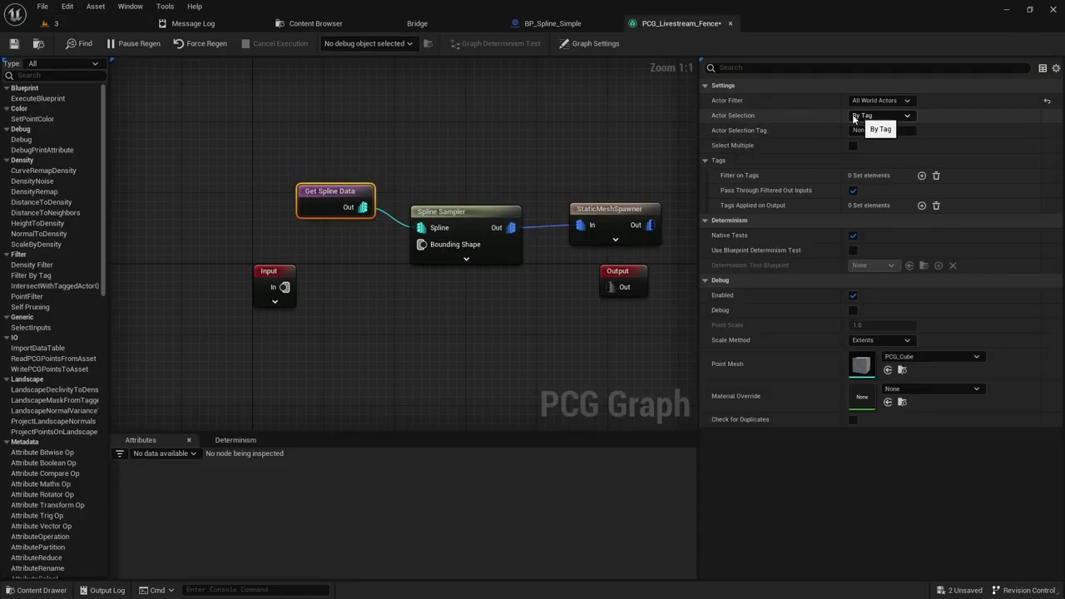
pyautogui.click(880, 116)
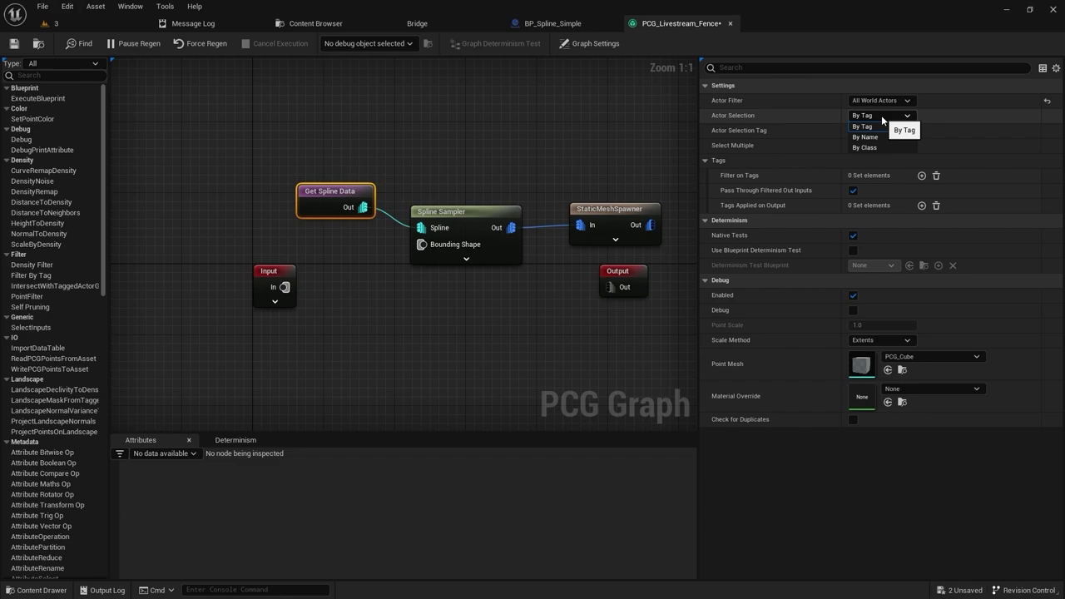
pyautogui.click(880, 125)
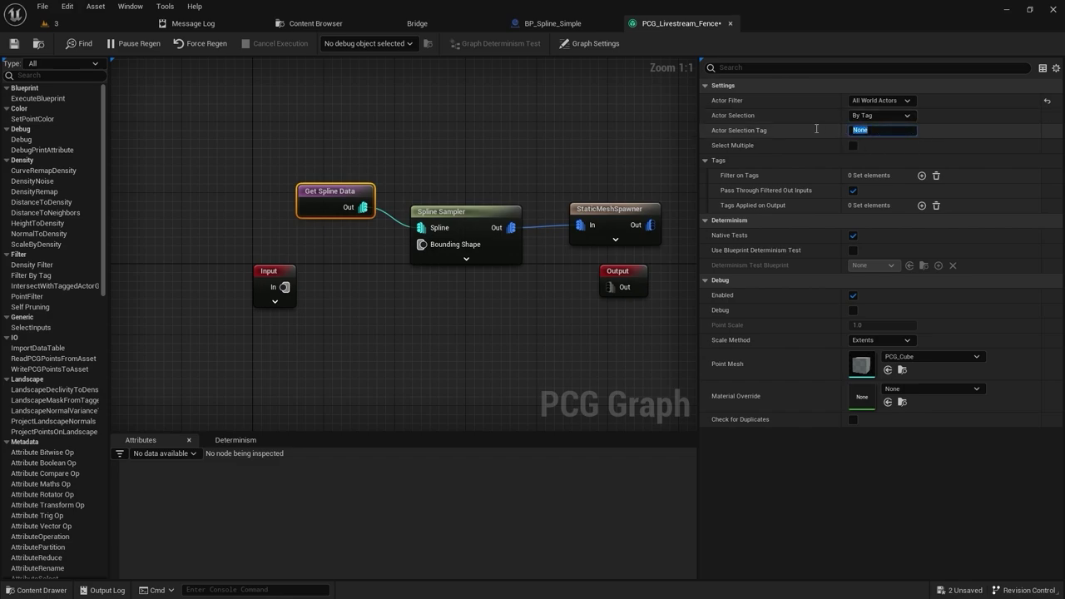
pyautogui.moveTo(515, 154); pyautogui.dragTo(456, 185, button='right')
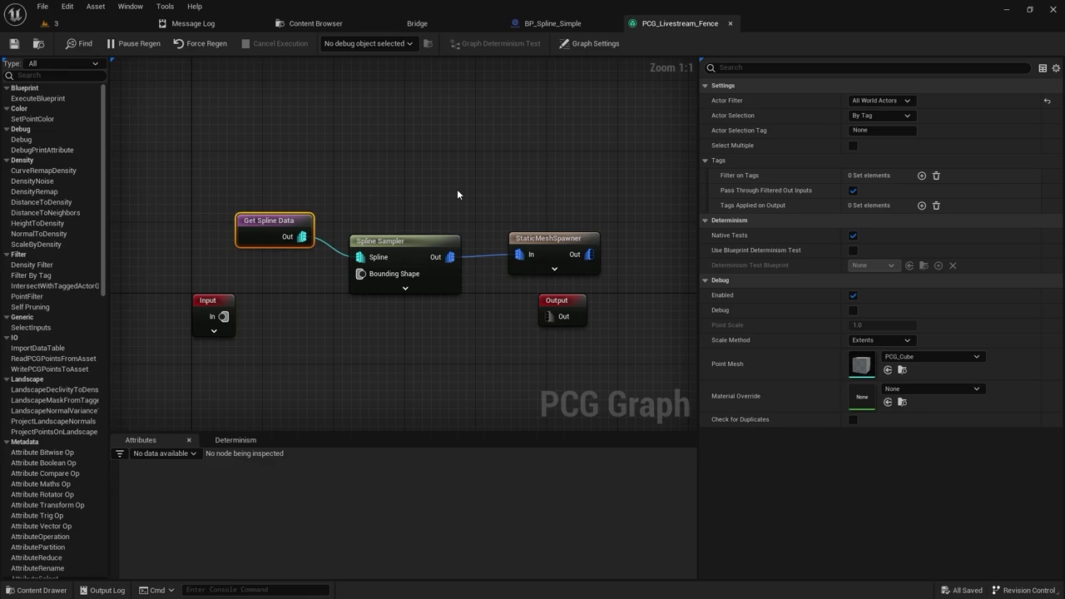
pyautogui.click(888, 129)
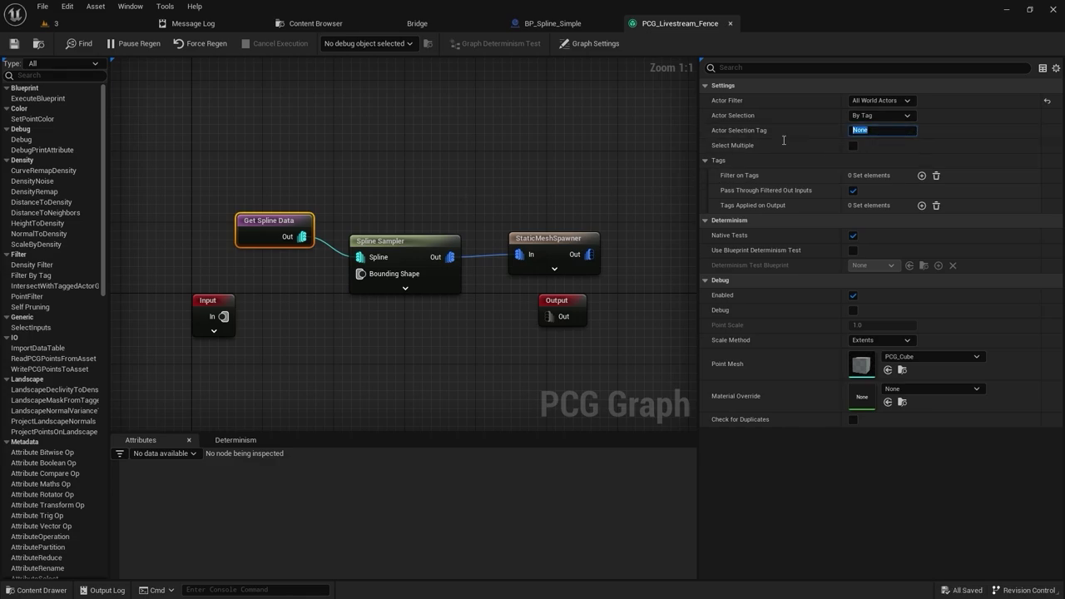
pyautogui.click(387, 145)
# Step: In the level, look up the tag properties of the big_house_8AADA11F actor and clear the selection
pyautogui.click(114, 26)
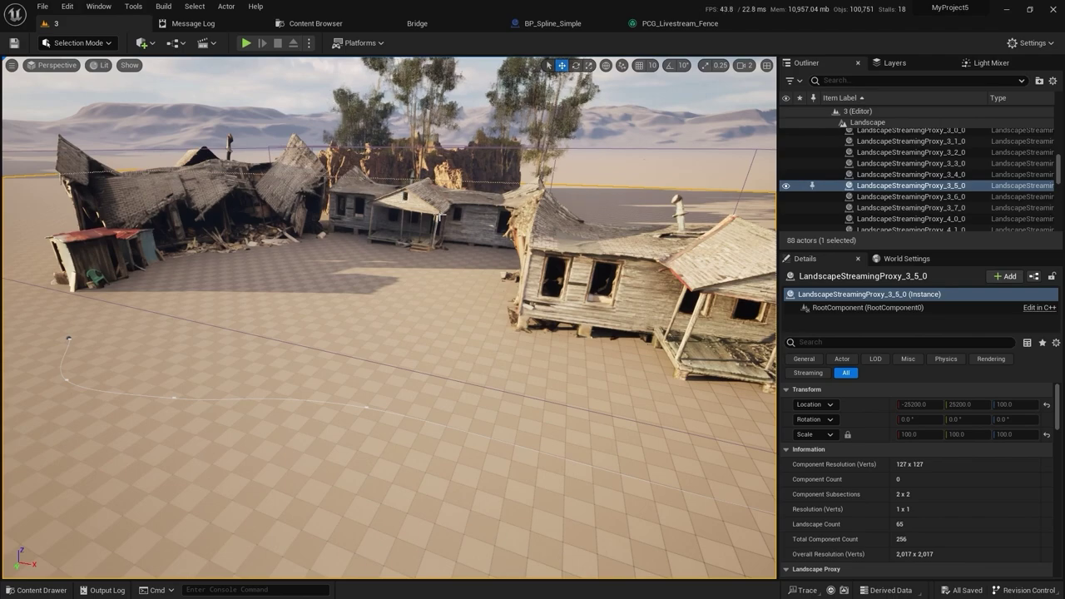
pyautogui.click(458, 220)
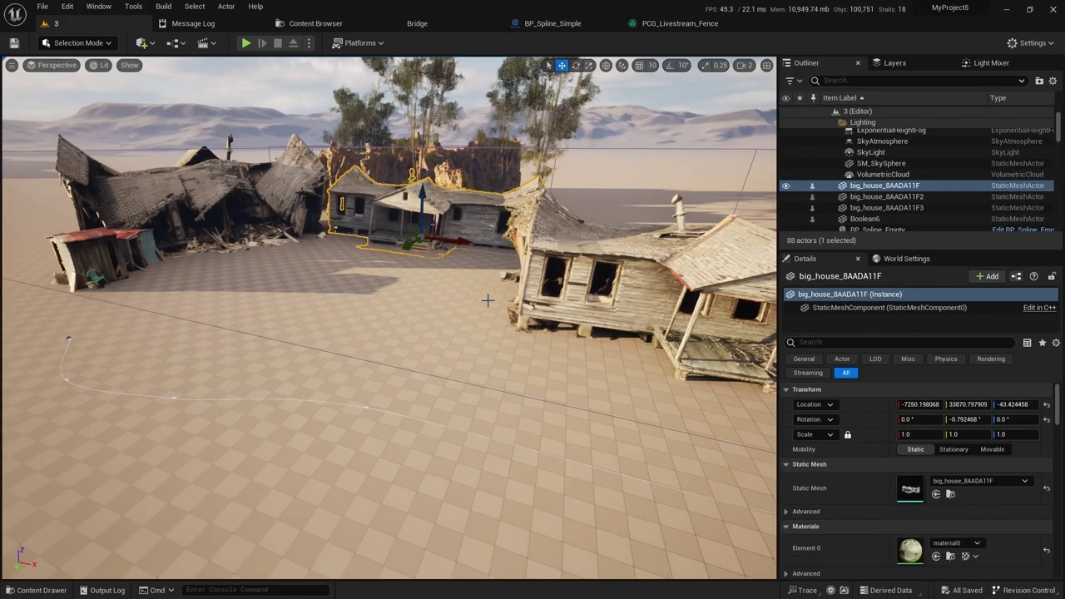
pyautogui.click(822, 342)
pyautogui.write('tag')
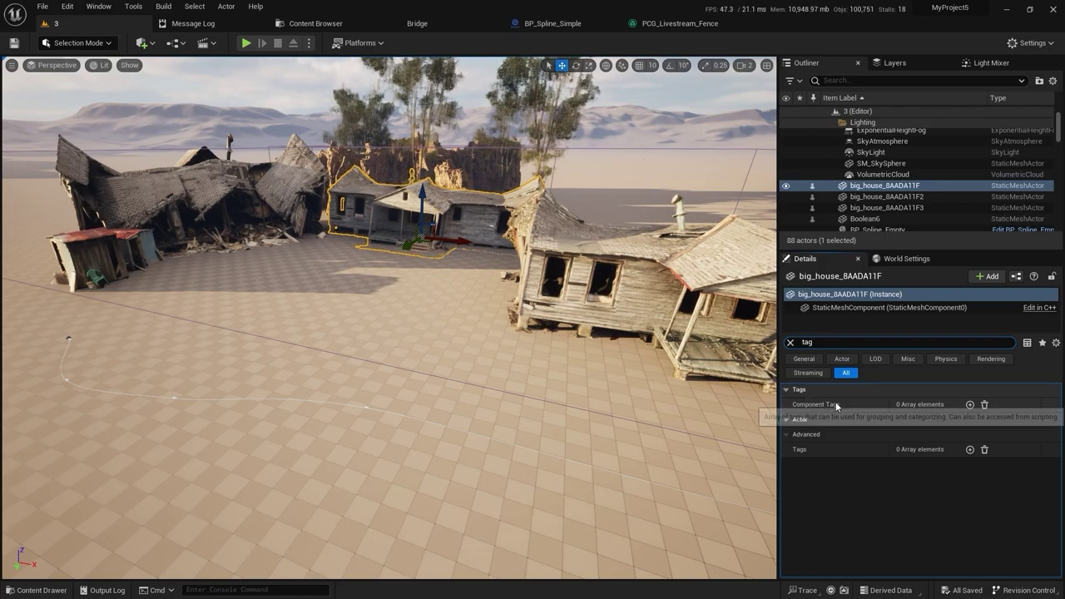
pyautogui.click(790, 344)
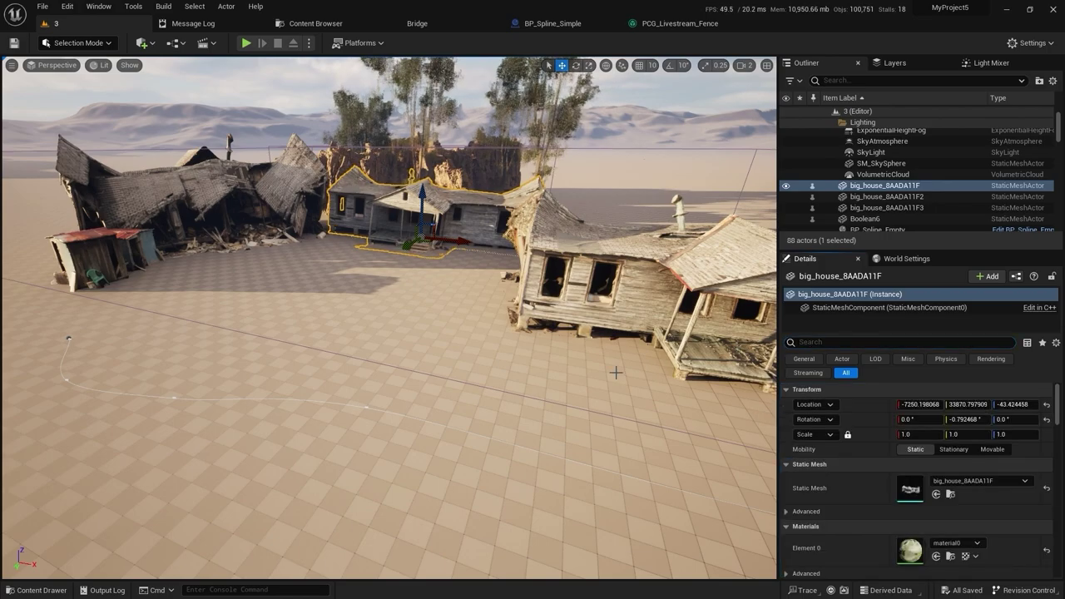
pyautogui.moveTo(616, 369); pyautogui.dragTo(518, 191, button='right')
pyautogui.press('Escape')
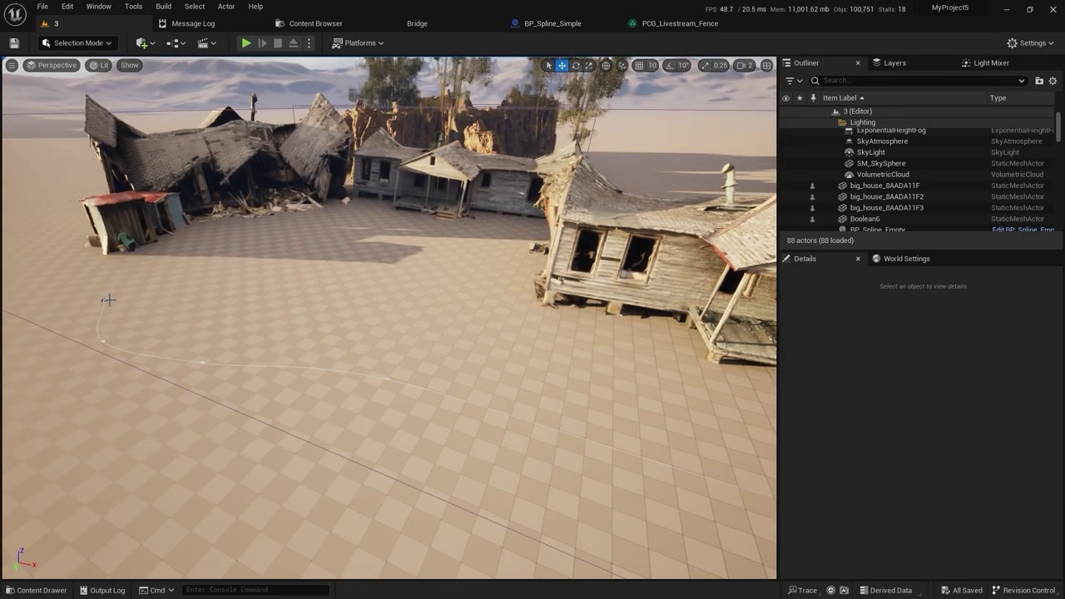
# Step: Add an actor tag named test to the BP_Spline_Simple Blueprint's class defaults
pyautogui.click(103, 301)
pyautogui.click(552, 23)
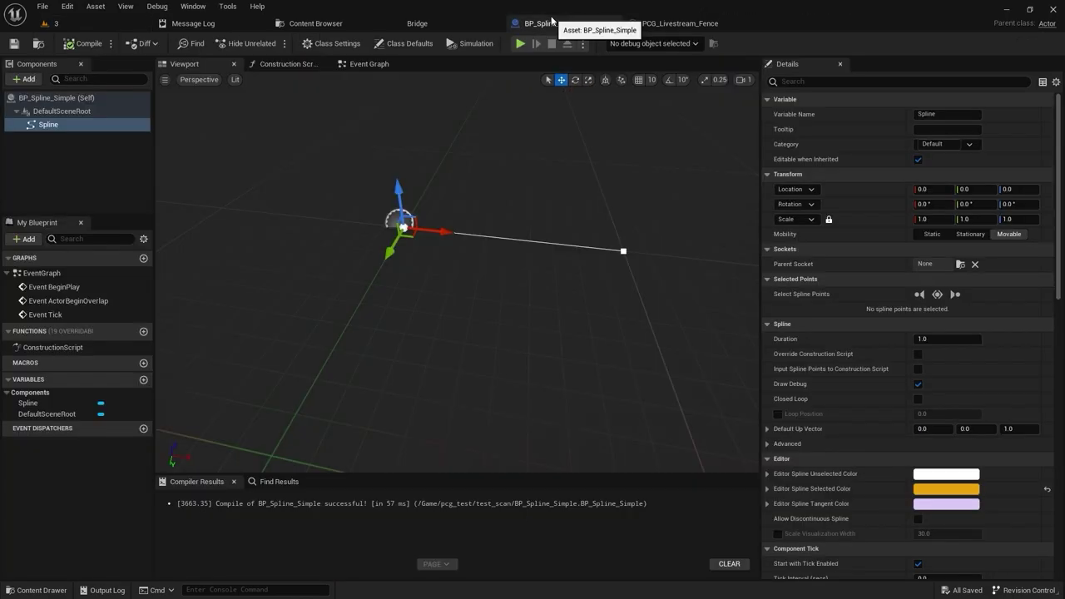
pyautogui.click(90, 98)
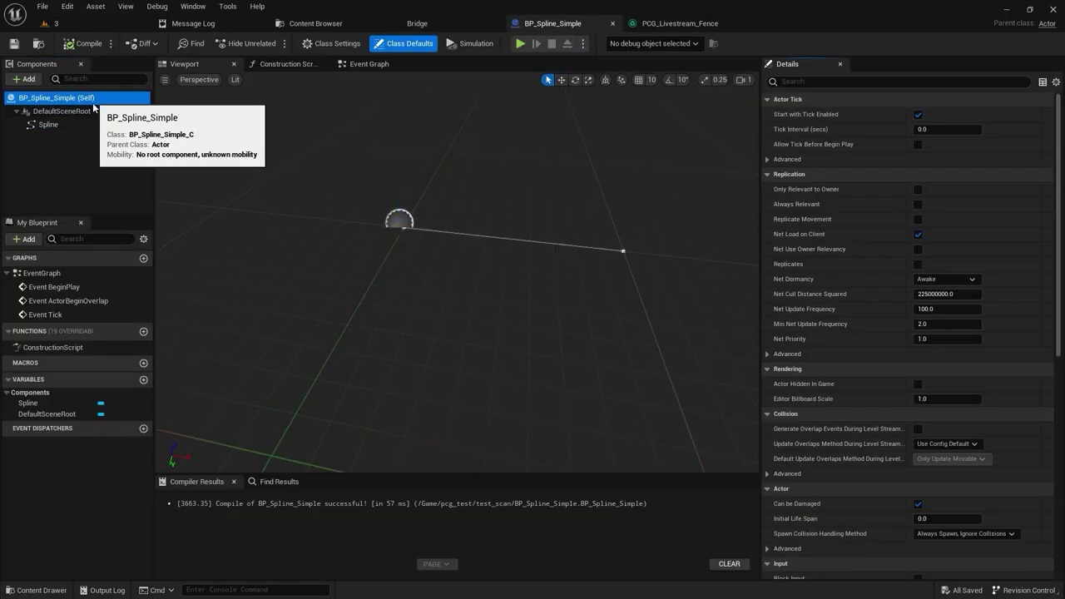
pyautogui.click(816, 80)
pyautogui.write('tag')
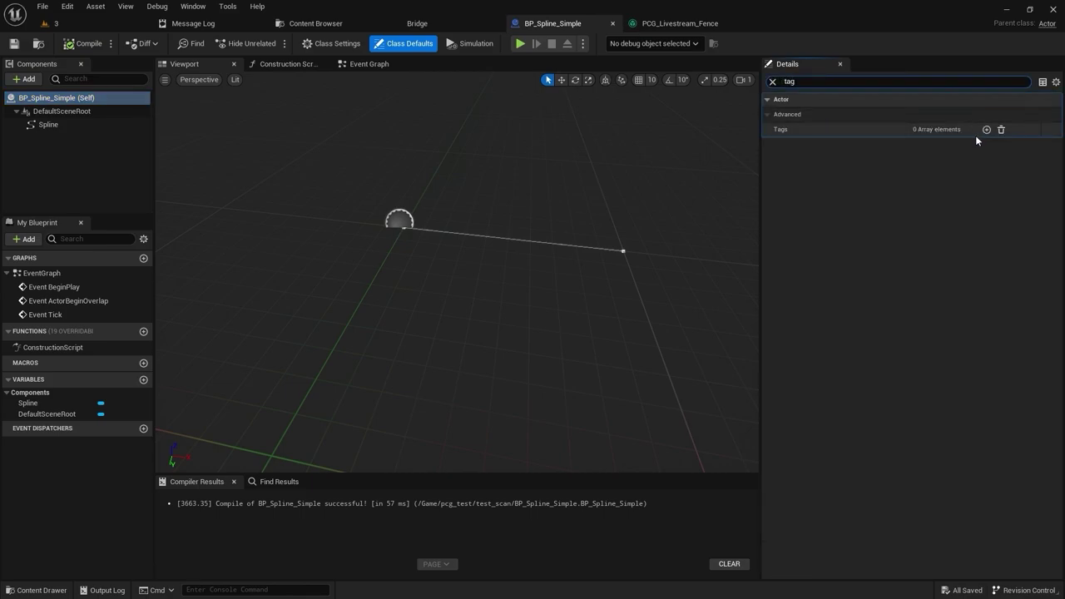
pyautogui.click(987, 131)
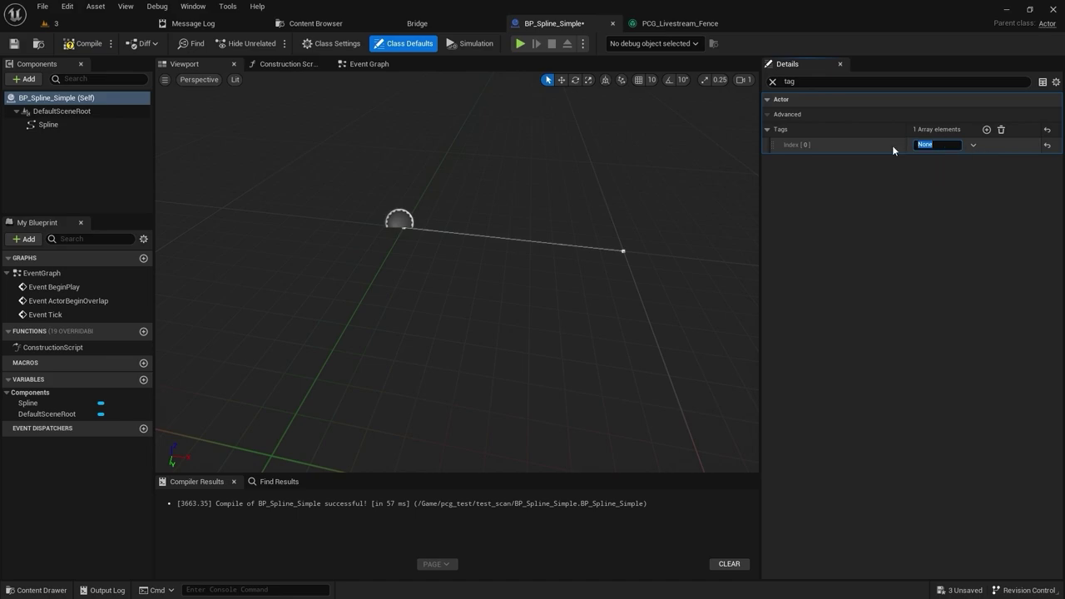
pyautogui.write('test')
pyautogui.press('Return')
# Step: In the PCG_Livestream_Fence graph, set the Get Spline Data node's Actor Selection Tag to test
pyautogui.click(652, 22)
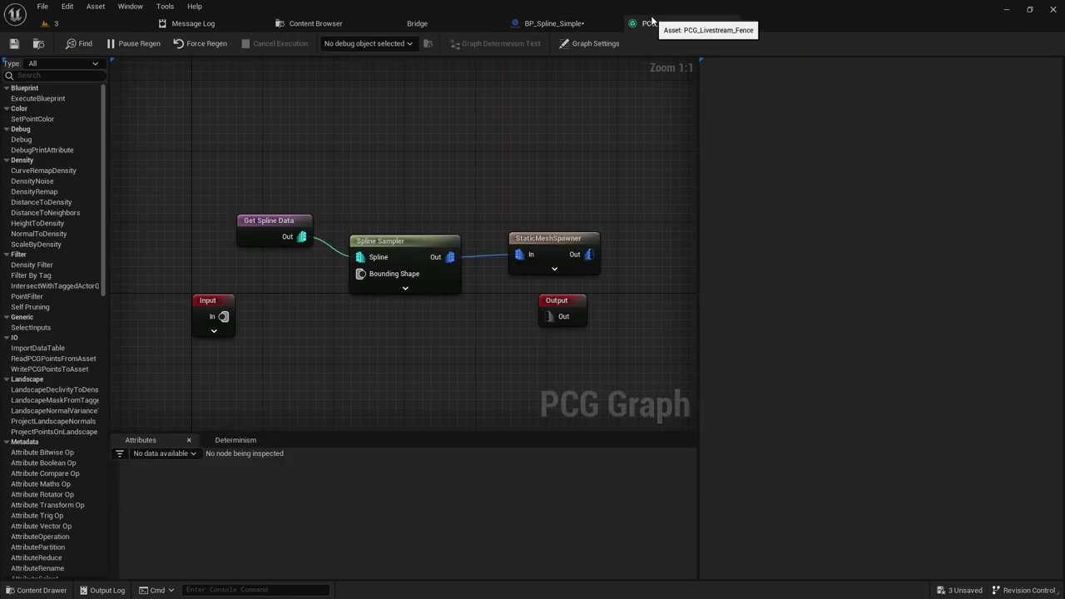
pyautogui.click(281, 221)
pyautogui.click(887, 130)
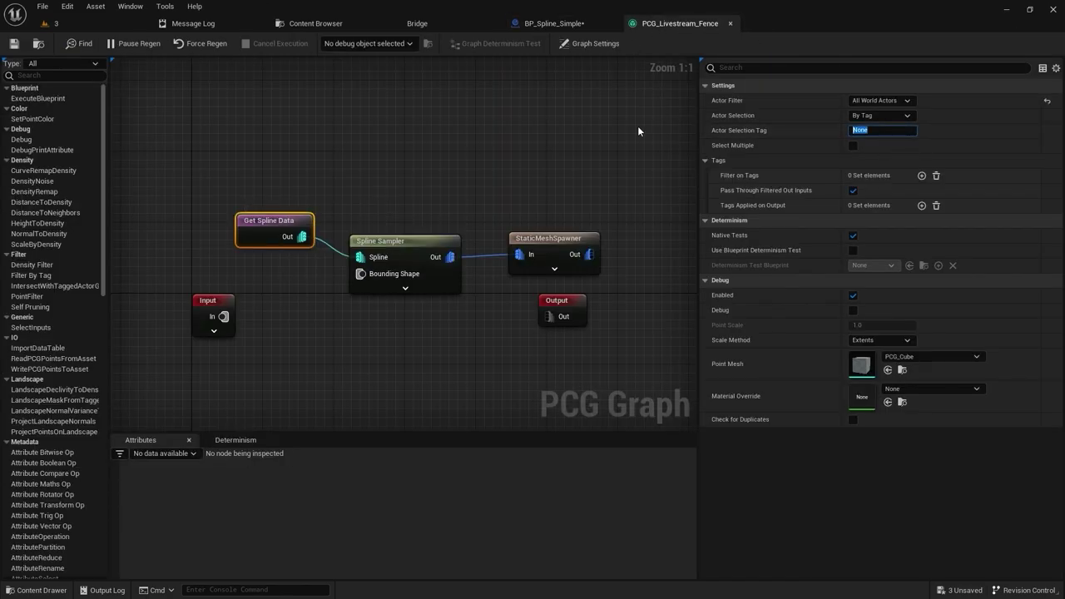
# Step: In the level, filter the BP_Spline_Simple actor's properties by tag and change its tag to test2
pyautogui.click(105, 30)
pyautogui.moveTo(274, 304); pyautogui.dragTo(373, 361, button='right')
pyautogui.moveTo(438, 413); pyautogui.dragTo(283, 391, button='right')
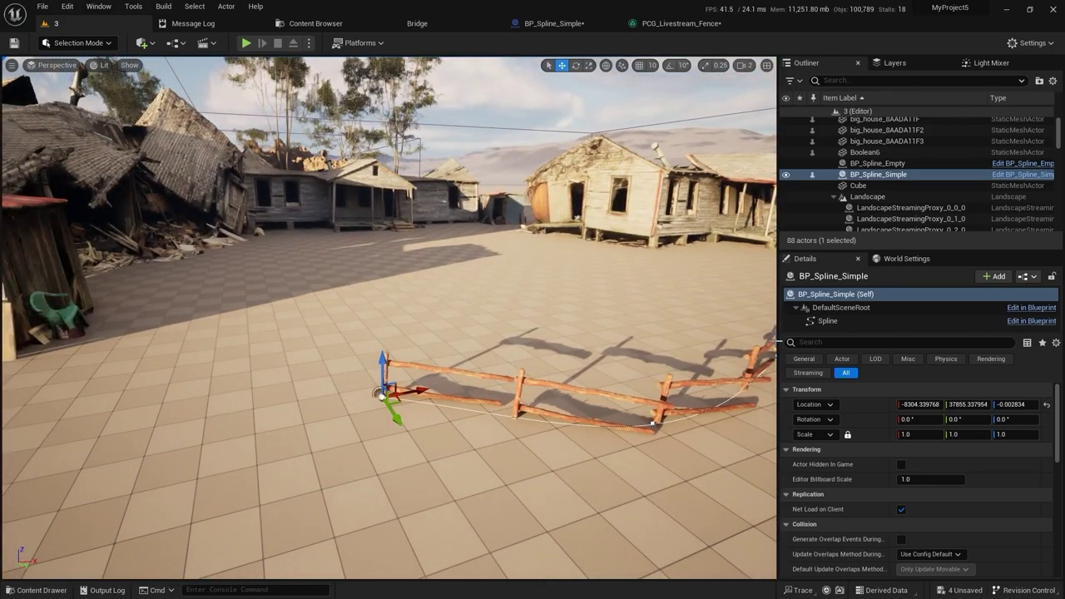
pyautogui.write('tag')
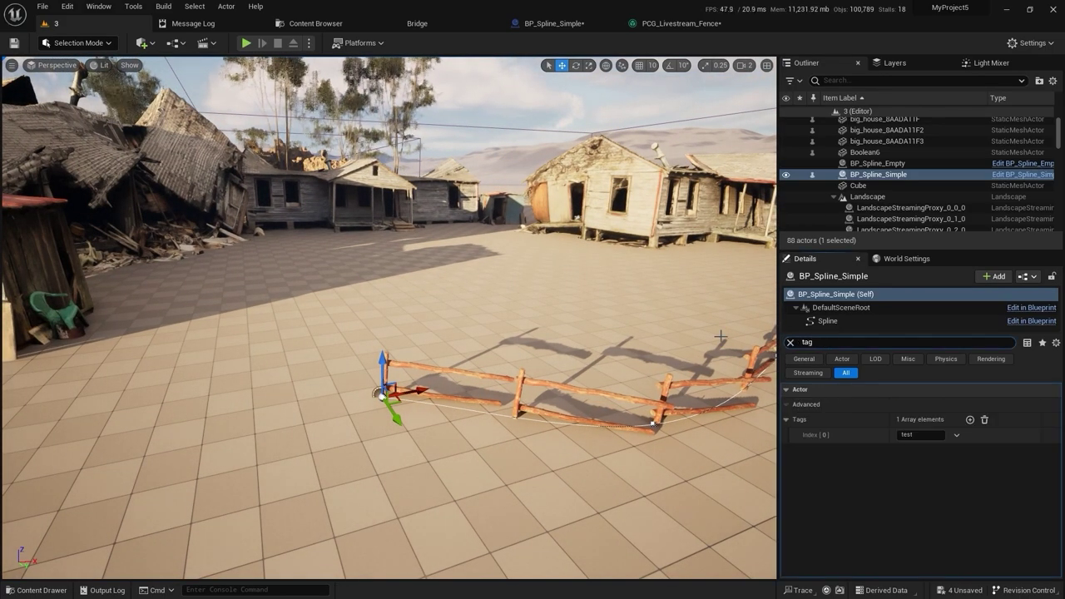
pyautogui.write('2')
pyautogui.press('Return')
pyautogui.moveTo(542, 438); pyautogui.dragTo(616, 426, button='right')
# Step: Set the spline actor's tag back to test and inspect the fence along the spline
pyautogui.click(929, 435)
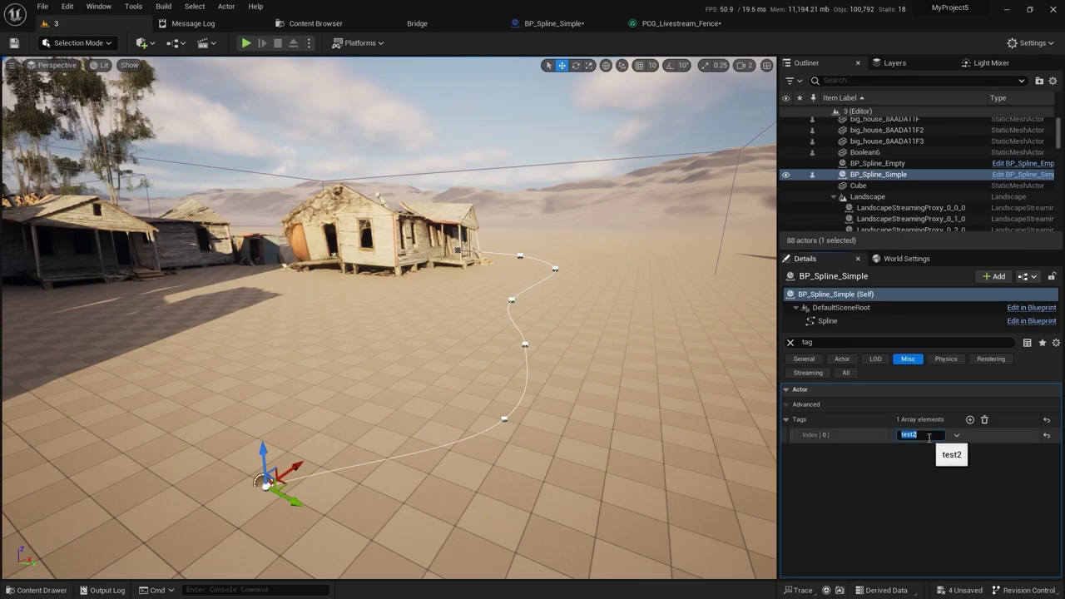
pyautogui.press('Return')
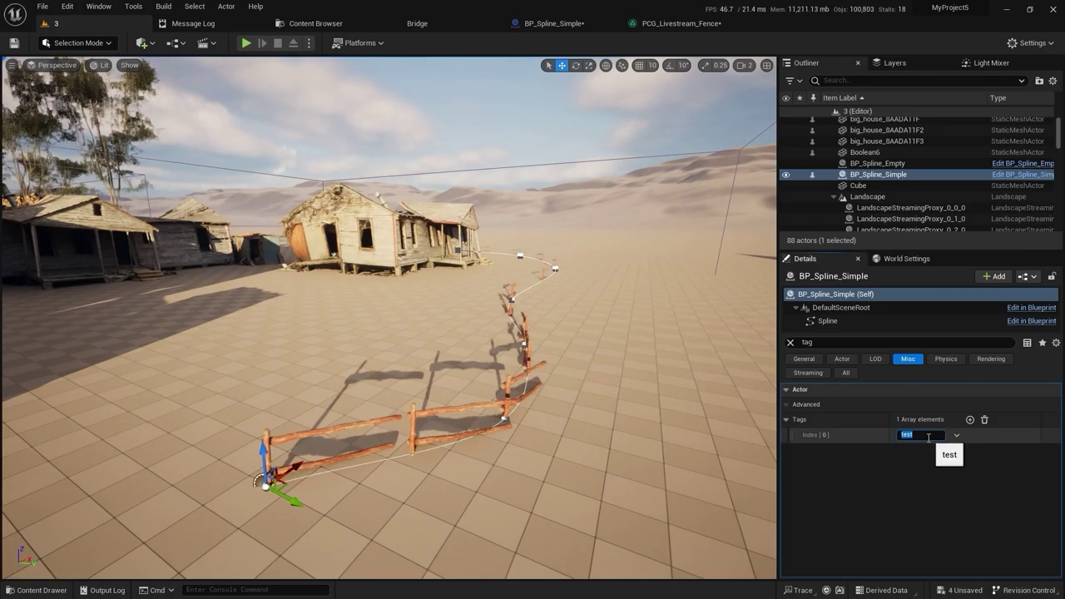
pyautogui.moveTo(566, 391); pyautogui.dragTo(390, 401, button='right')
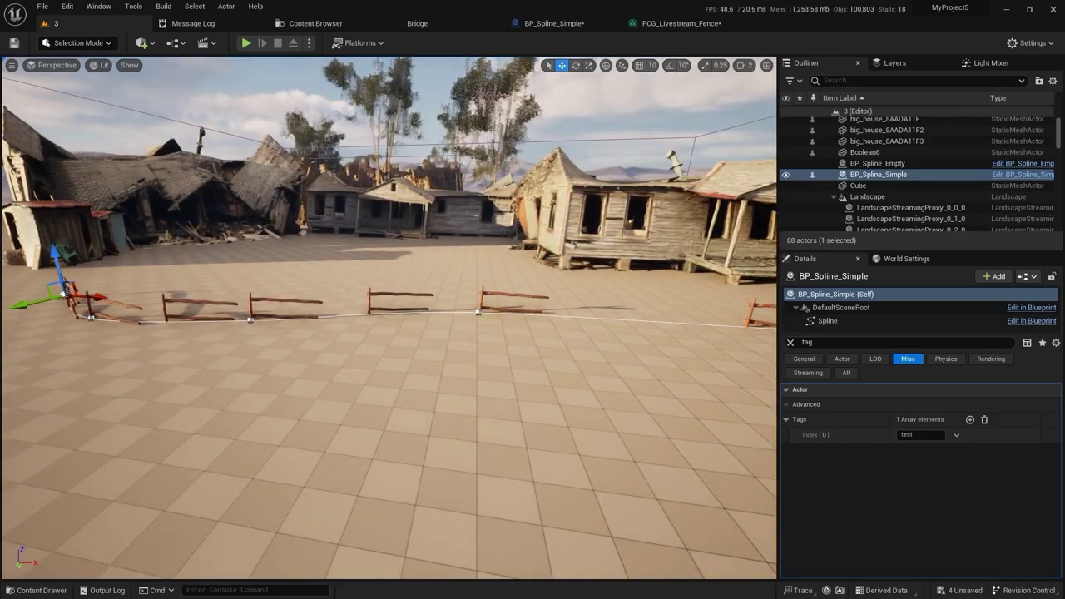
pyautogui.moveTo(279, 369); pyautogui.dragTo(258, 390, button='right')
pyautogui.moveTo(140, 139); pyautogui.dragTo(140, 139, button='right')
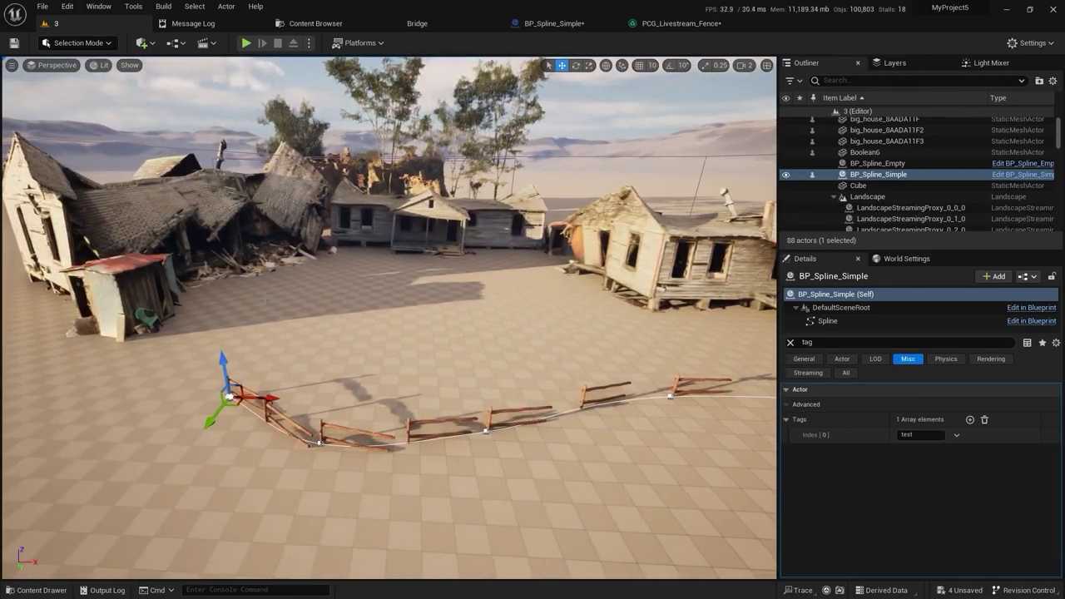
# Step: In the PCG_Livestream_Fence graph, set the Spline Sampler's Subdivisions Per Segment to 3
pyautogui.click(659, 23)
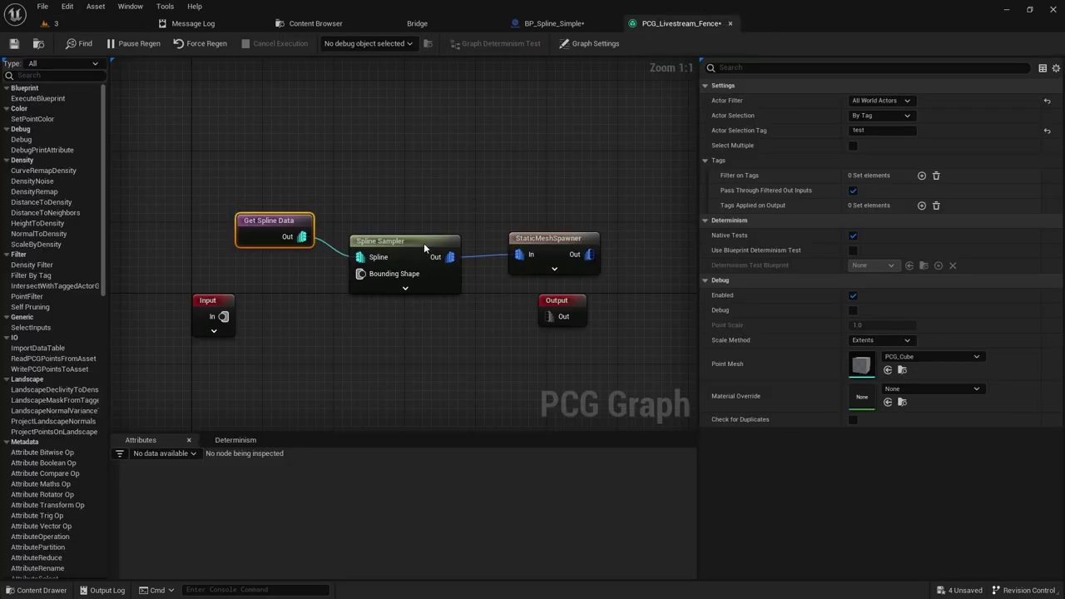
pyautogui.moveTo(424, 247); pyautogui.dragTo(427, 254)
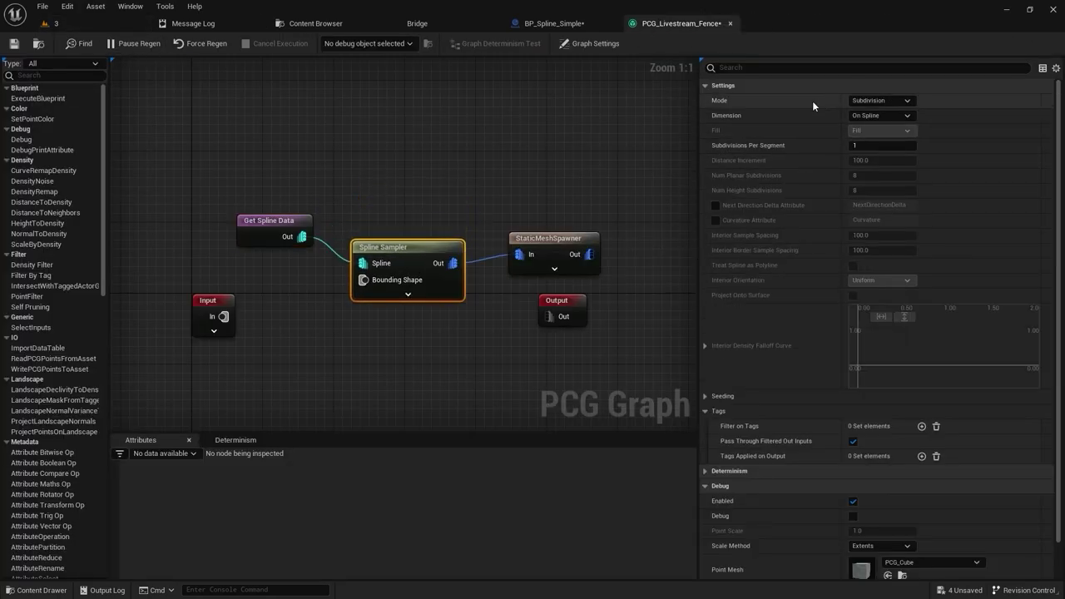
pyautogui.moveTo(431, 247); pyautogui.dragTo(413, 256)
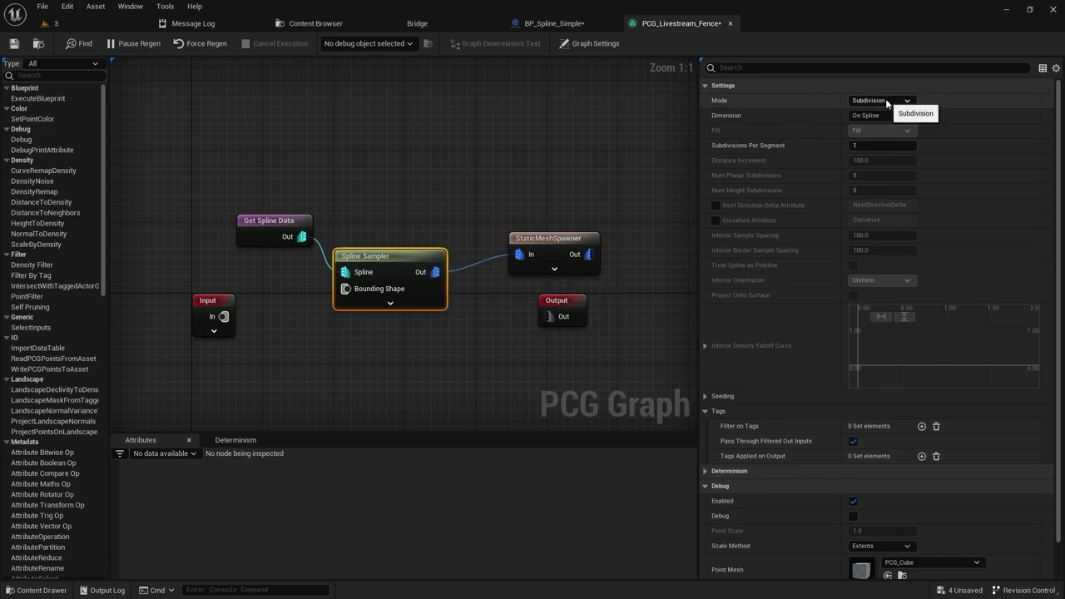
pyautogui.click(882, 146)
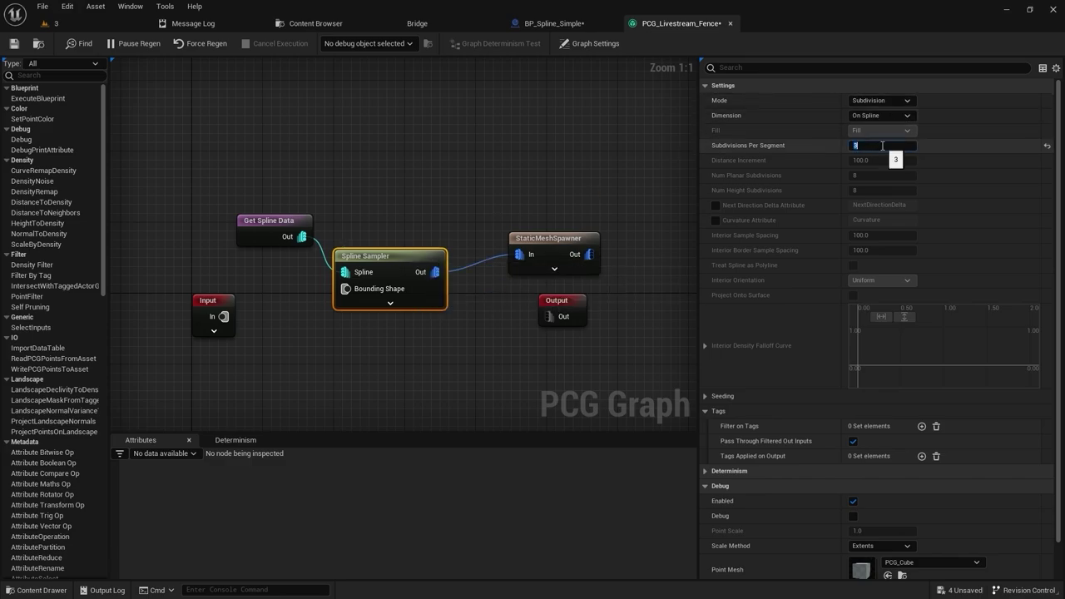
# Step: In the level, move the spline's start point outward to lengthen its first segment and inspect the fence spacing
pyautogui.click(60, 23)
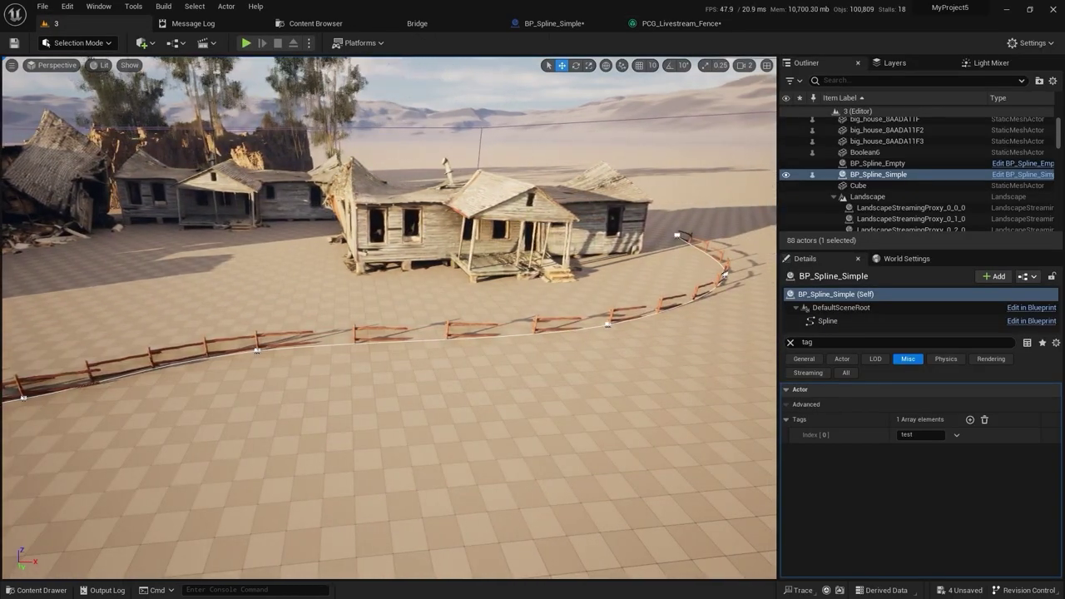
pyautogui.press('s')
pyautogui.moveTo(359, 331); pyautogui.dragTo(344, 260, button='right')
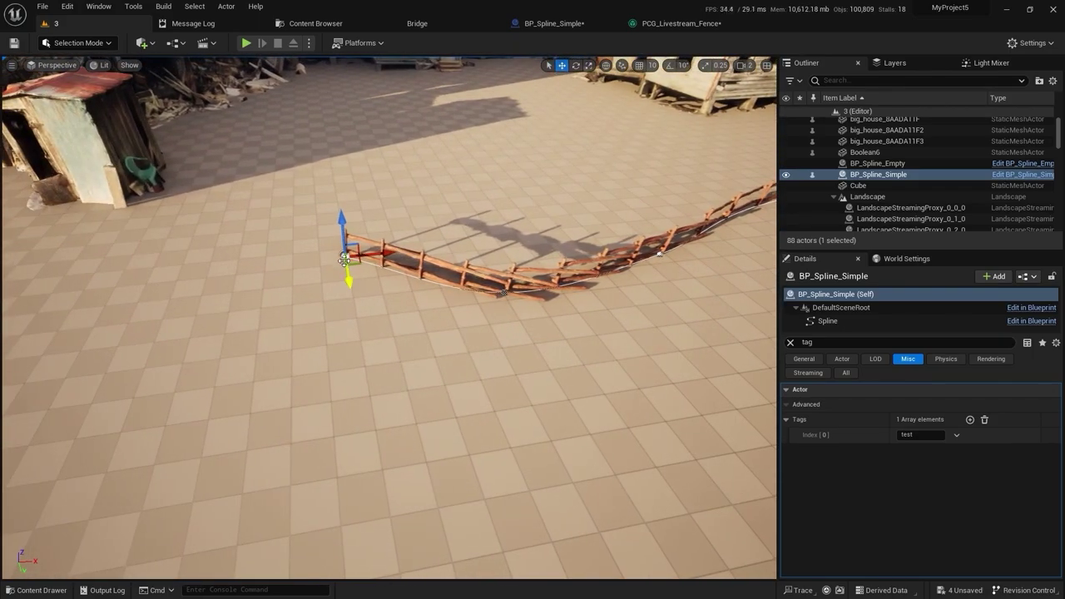
pyautogui.moveTo(305, 270); pyautogui.dragTo(237, 273)
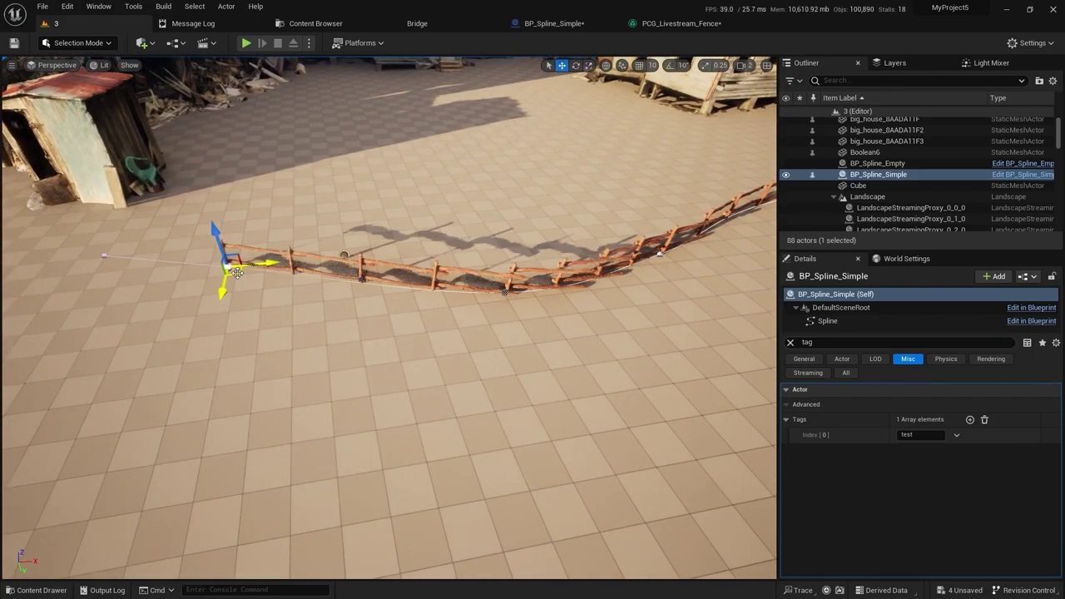
pyautogui.moveTo(387, 309); pyautogui.dragTo(391, 310, button='right')
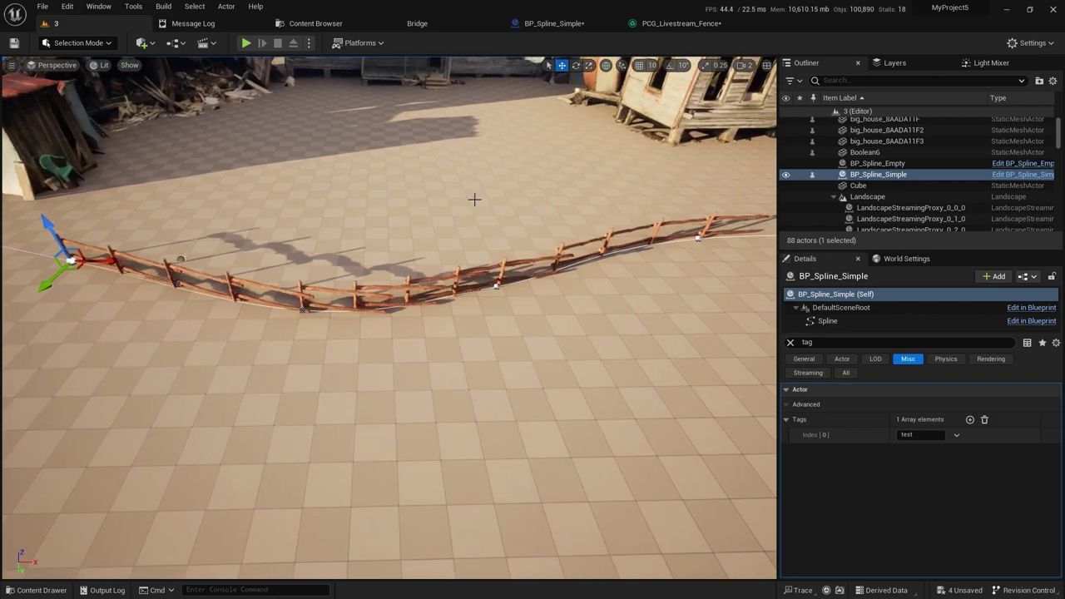
# Step: Reset the Spline Sampler's Subdivisions Per Segment to its default and set its Mode to Distance
pyautogui.click(686, 30)
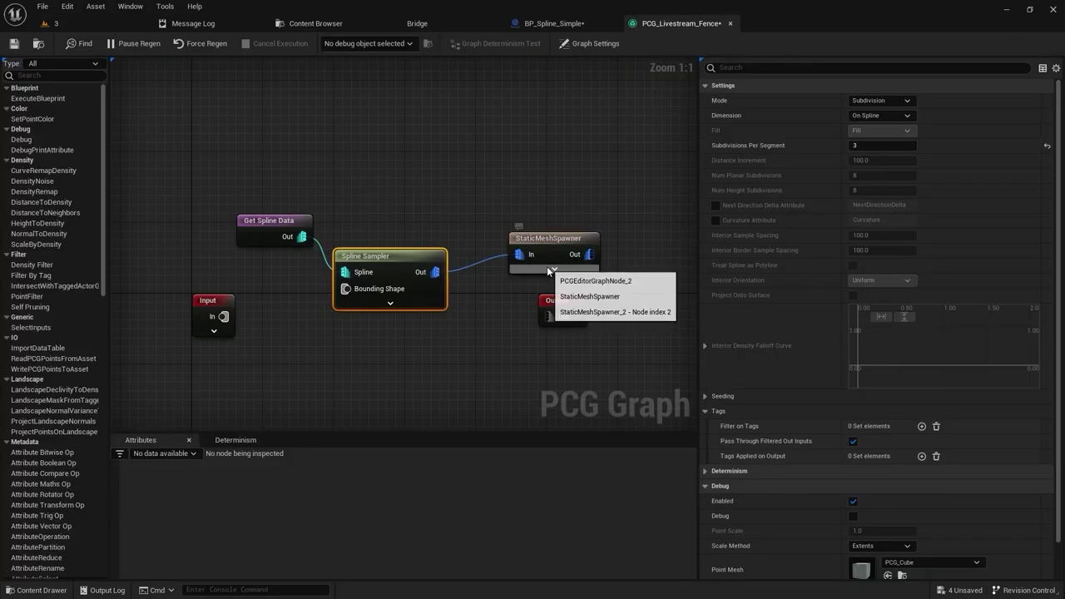
pyautogui.click(1047, 146)
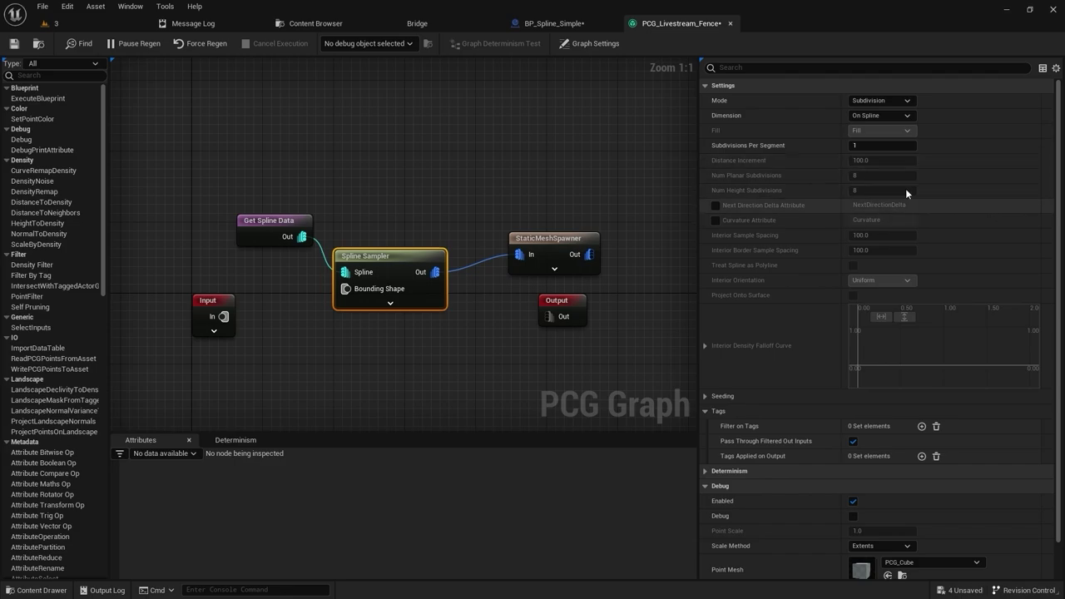
pyautogui.click(872, 119)
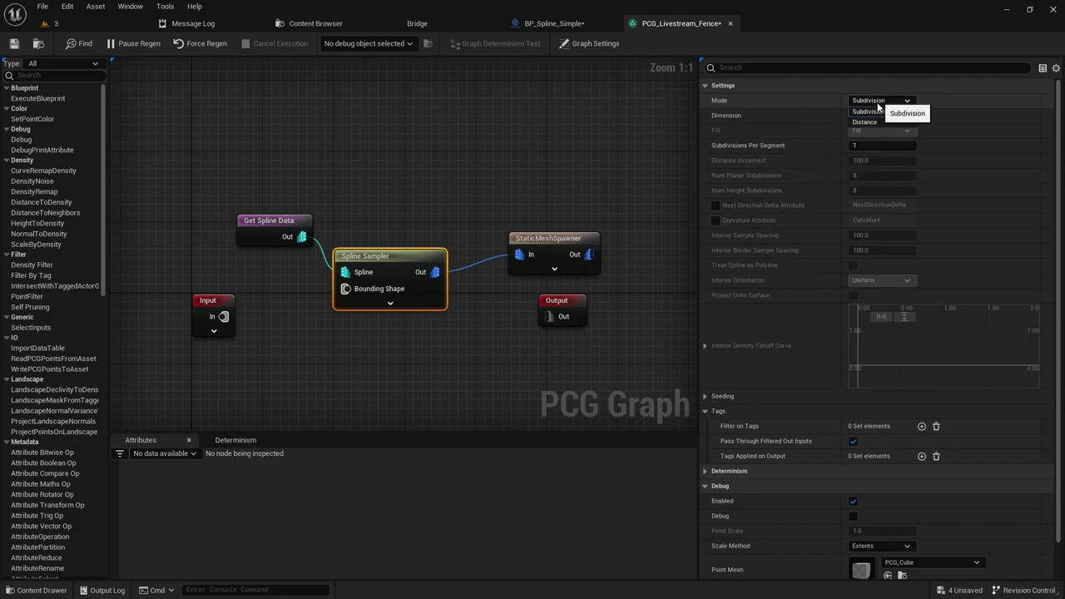
pyautogui.click(878, 99)
pyautogui.click(866, 123)
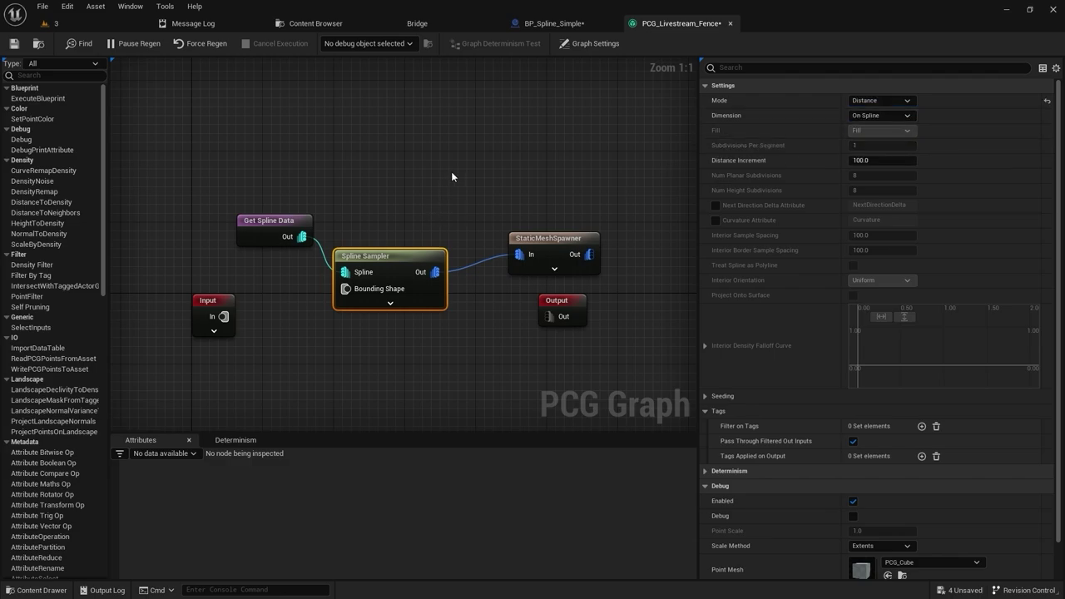
# Step: Check the modular fence mesh's size, set the Spline Sampler's Distance Increment to 302, and inspect the fence joints in the level
pyautogui.moveTo(451, 172); pyautogui.dragTo(409, 155, button='right')
pyautogui.hotkey('ctrl', 'space')
pyautogui.moveTo(632, 447)
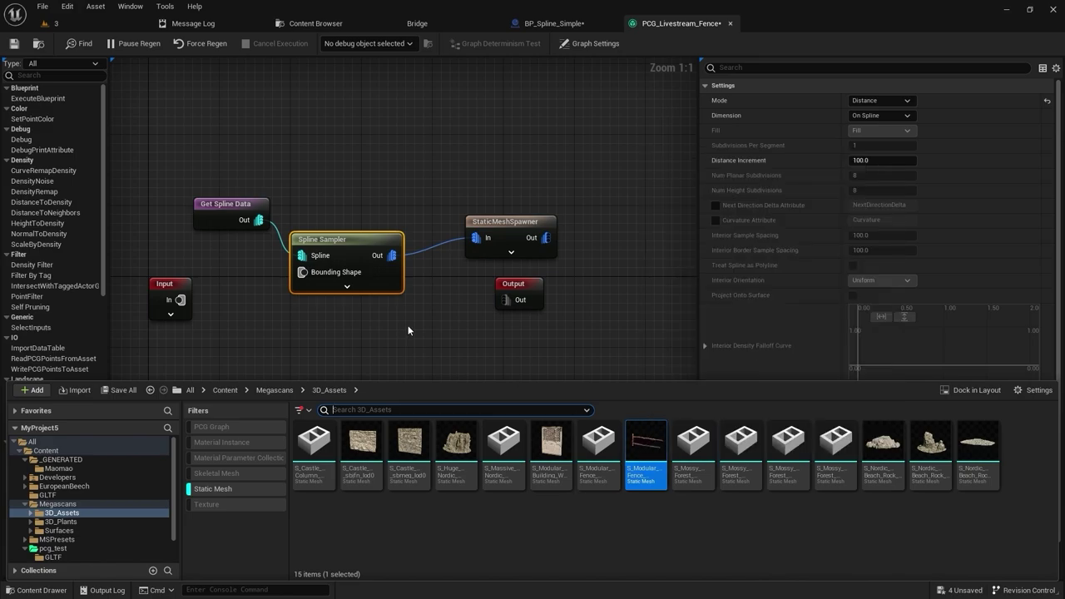
pyautogui.moveTo(409, 330); pyautogui.dragTo(379, 349, button='right')
pyautogui.click(885, 165)
pyautogui.write('302')
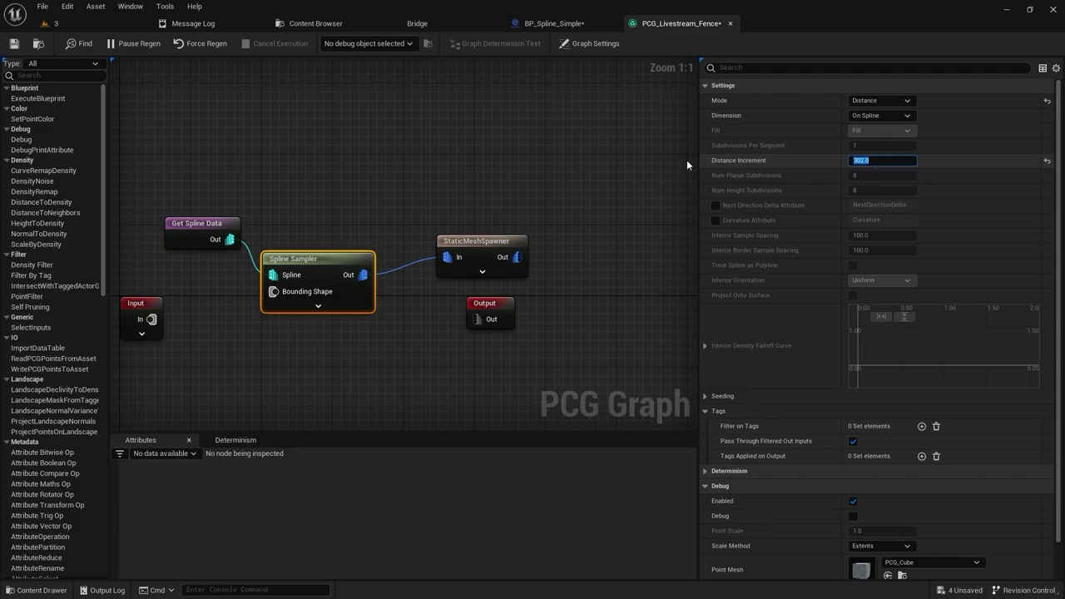
pyautogui.click(70, 26)
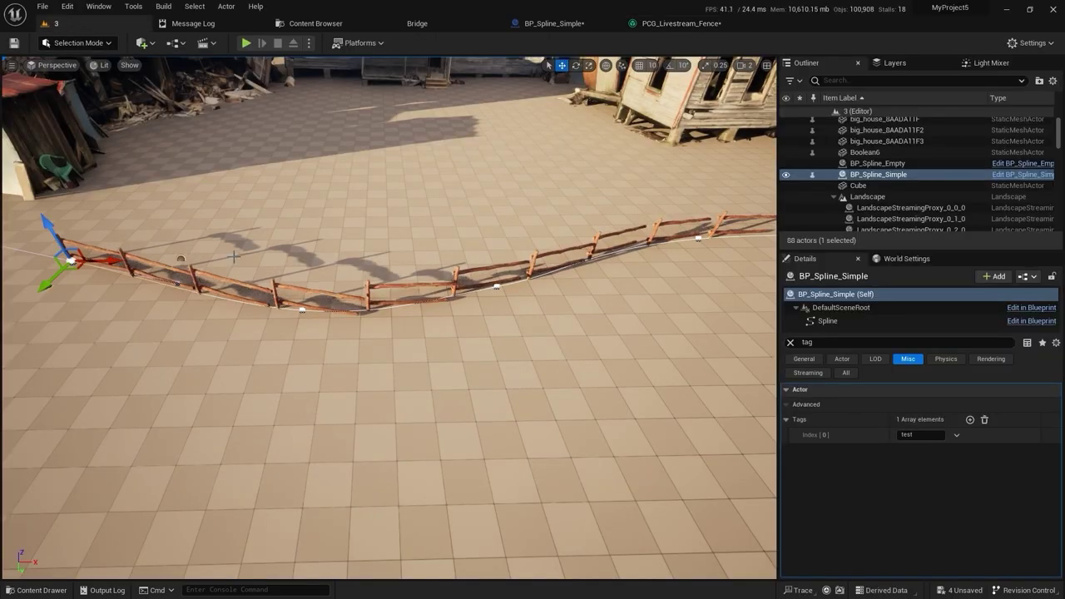
pyautogui.moveTo(229, 252); pyautogui.dragTo(229, 199, button='right')
pyautogui.press('w')
pyautogui.press('d')
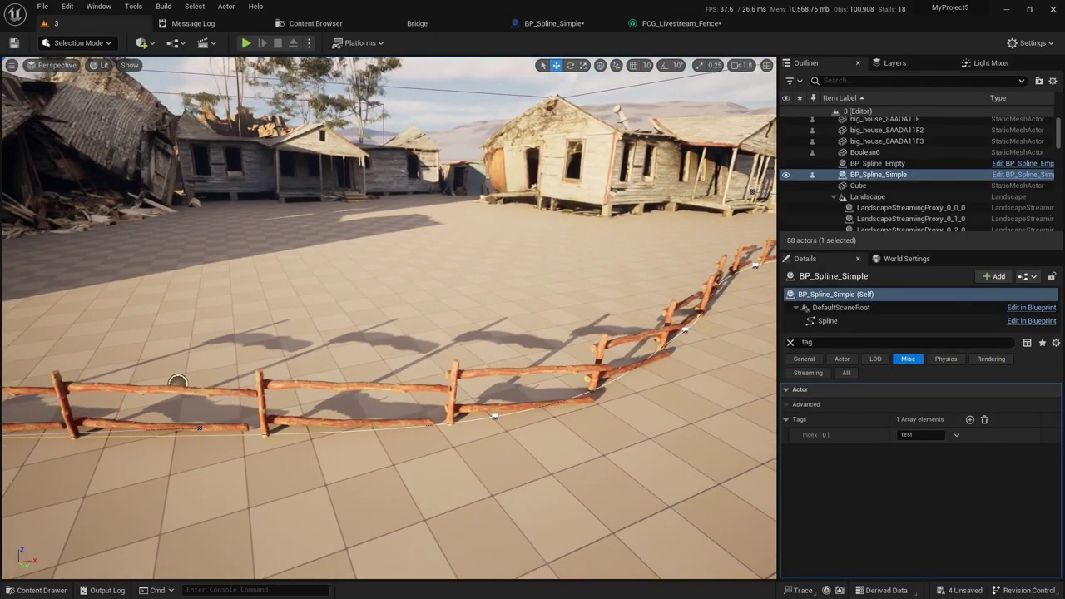
pyautogui.press('a')
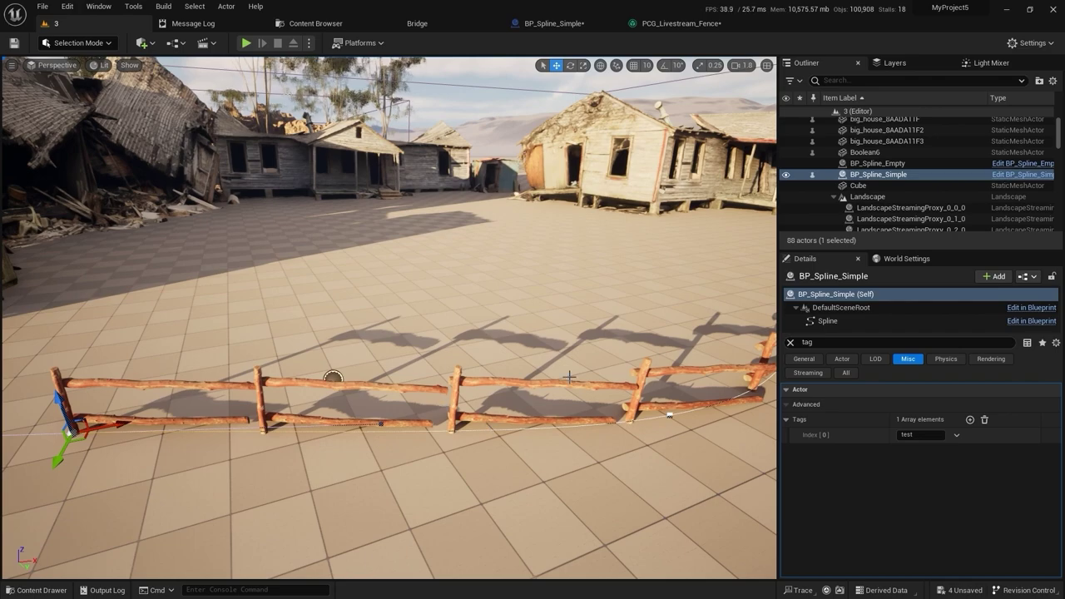
# Step: Set the Spline Sampler's Distance Increment to 295 and inspect how the fence pieces connect along the spline in the level
pyautogui.click(683, 24)
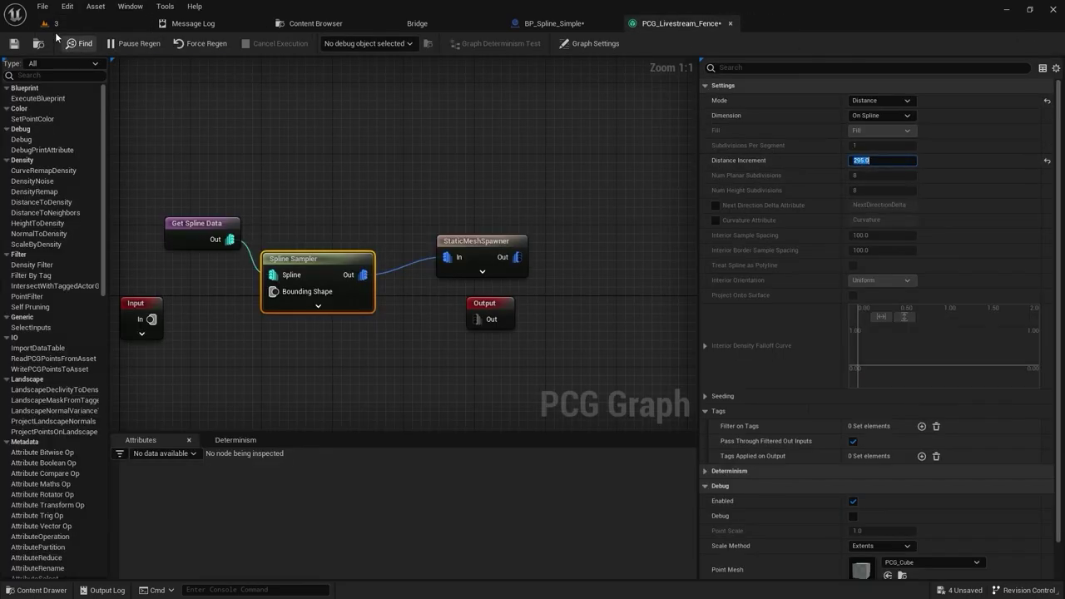
pyautogui.click(121, 23)
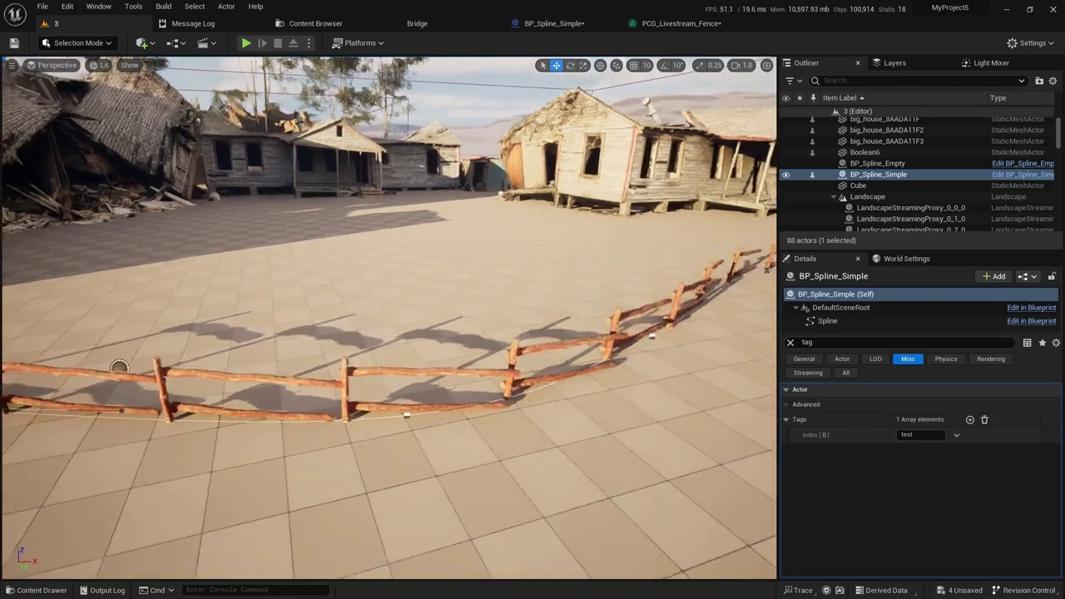
pyautogui.moveTo(390, 318); pyautogui.dragTo(433, 287, button='right')
pyautogui.moveTo(363, 301)
pyautogui.mouseDown(button='right')
pyautogui.moveTo(450, 291)
pyautogui.moveTo(363, 301)
pyautogui.mouseUp(button='right')
pyautogui.moveTo(632, 285); pyautogui.dragTo(649, 241, button='right')
pyautogui.moveTo(491, 374); pyautogui.dragTo(492, 381, button='right')
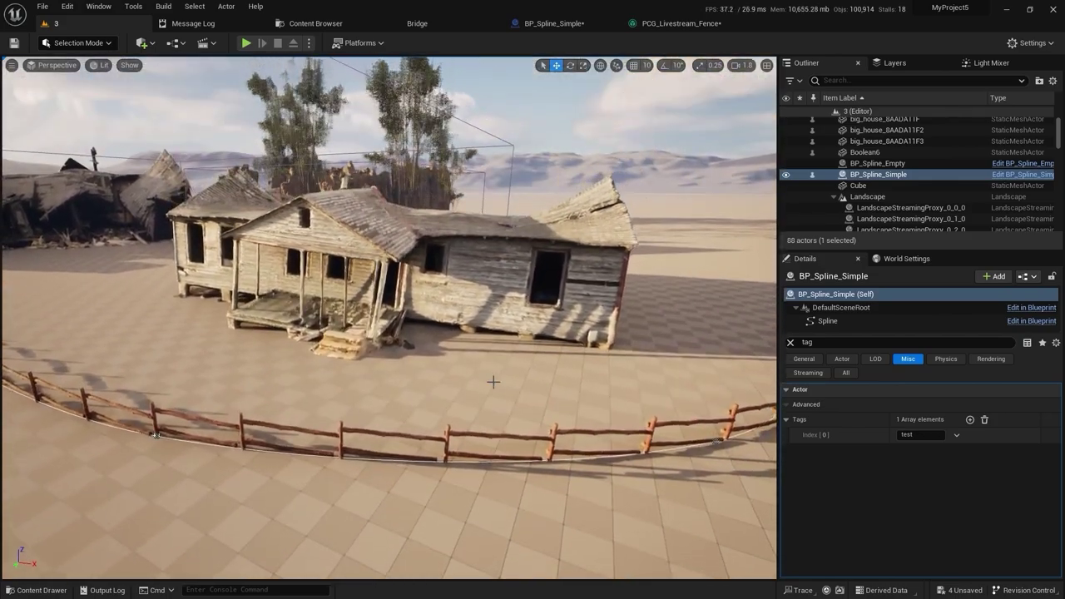
pyautogui.moveTo(463, 414); pyautogui.dragTo(499, 449, button='right')
pyautogui.moveTo(463, 415); pyautogui.dragTo(495, 446, button='right')
# Step: Sculpt a raised mound in the landscape where the fence passes the house, and return to Selection mode
pyautogui.click(103, 46)
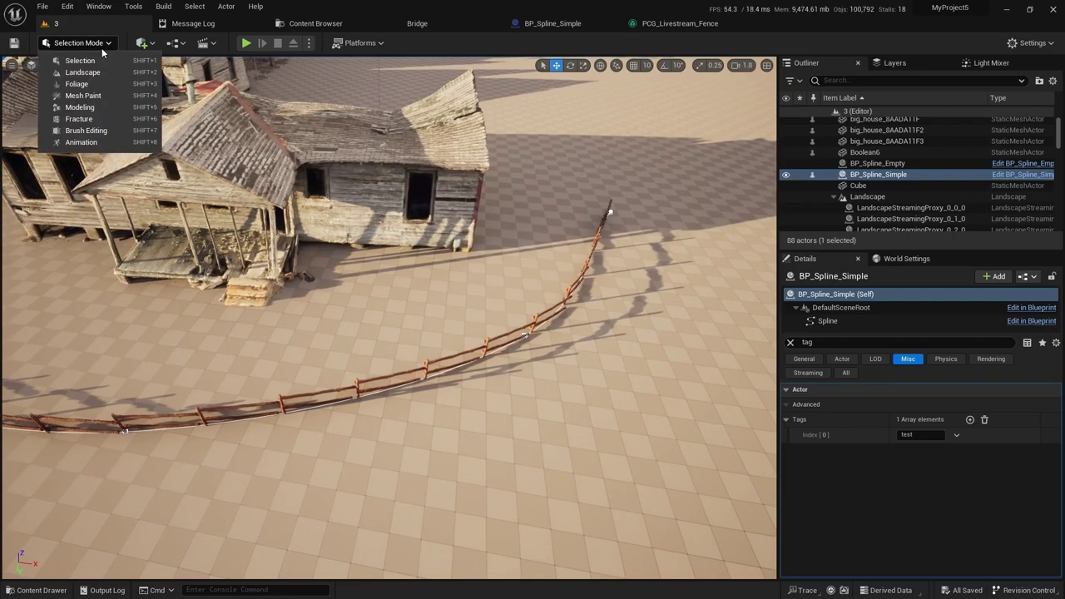
pyautogui.click(108, 70)
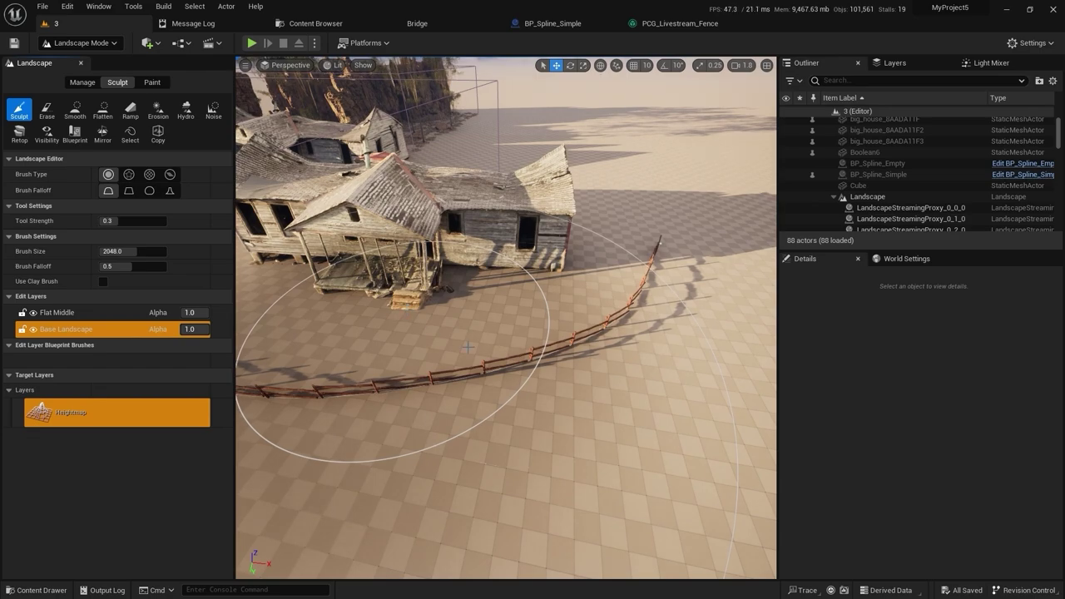
pyautogui.moveTo(414, 366); pyautogui.dragTo(483, 404, button='right')
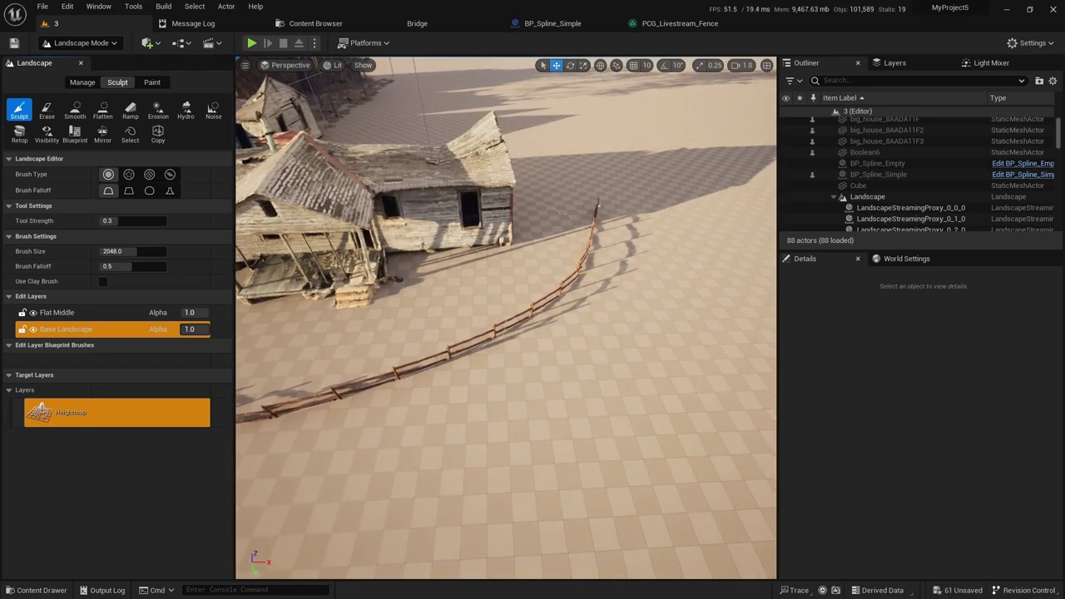
pyautogui.moveTo(566, 454); pyautogui.dragTo(416, 470, button='right')
pyautogui.moveTo(416, 332); pyautogui.dragTo(520, 320, button='right')
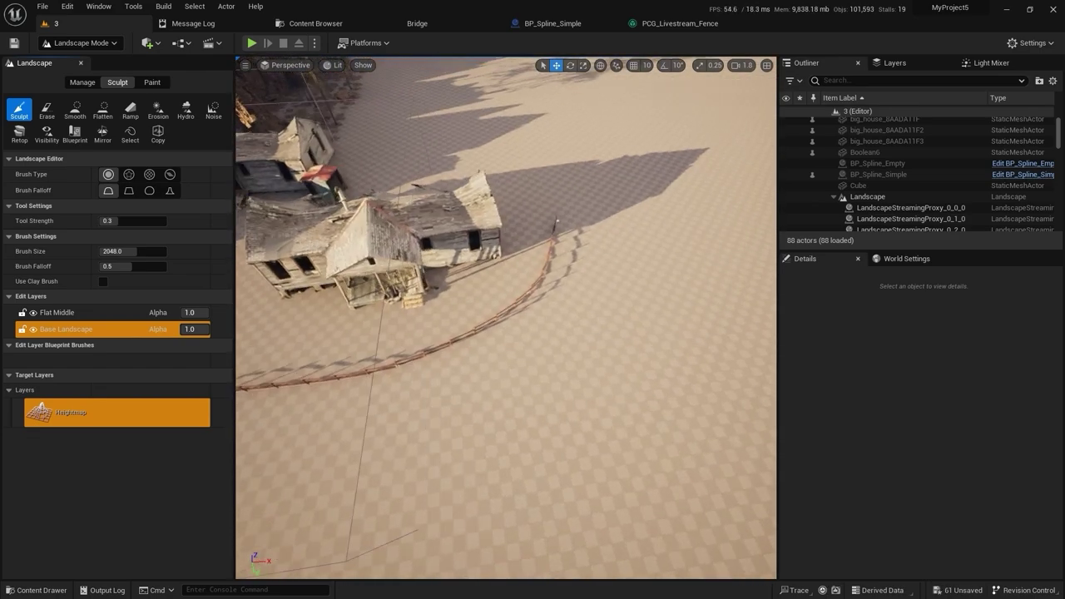
pyautogui.click(519, 320)
pyautogui.moveTo(519, 319); pyautogui.dragTo(541, 305)
pyautogui.moveTo(541, 305)
pyautogui.mouseDown(button='right')
pyautogui.moveTo(491, 258)
pyautogui.moveTo(479, 203)
pyautogui.moveTo(350, 220)
pyautogui.mouseUp(button='right')
pyautogui.moveTo(559, 347); pyautogui.dragTo(691, 320, button='right')
pyautogui.hotkey('shift', '1')
# Step: Try raising the spline point on the sculpted mound above the terrain, and undo the move
pyautogui.moveTo(559, 347)
pyautogui.mouseDown(button='right')
pyautogui.moveTo(551, 312)
pyautogui.moveTo(491, 308)
pyautogui.moveTo(556, 309)
pyautogui.moveTo(593, 354)
pyautogui.moveTo(607, 347)
pyautogui.moveTo(575, 350)
pyautogui.mouseUp(button='right')
pyautogui.scroll(-1, 556, 309)
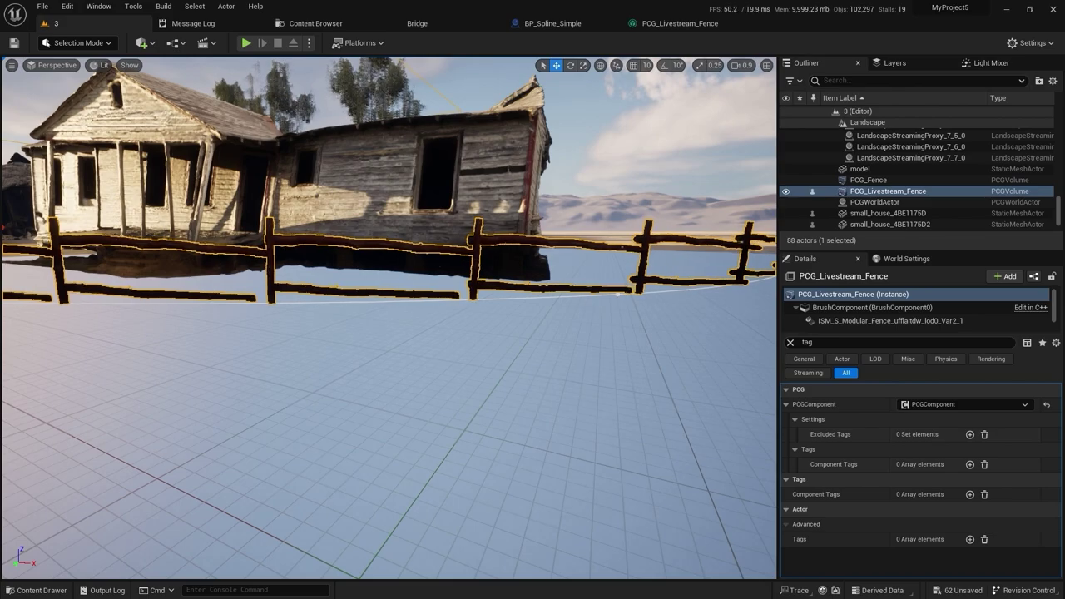
pyautogui.click(617, 294)
pyautogui.click(618, 295)
pyautogui.moveTo(535, 289)
pyautogui.mouseDown(button='right')
pyautogui.moveTo(553, 326)
pyautogui.moveTo(535, 290)
pyautogui.mouseUp(button='right')
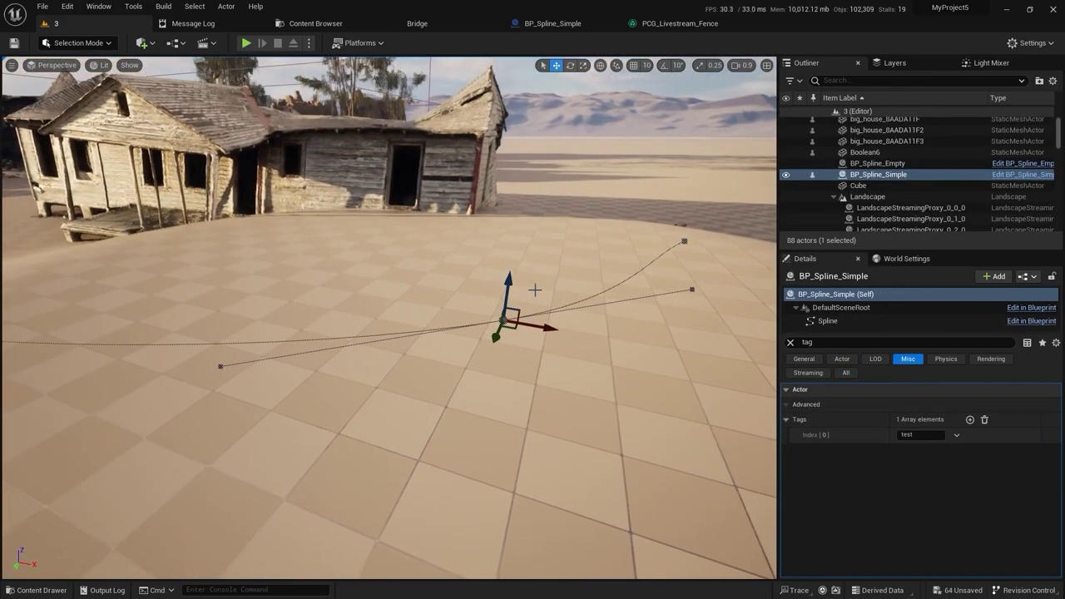
pyautogui.moveTo(507, 291); pyautogui.dragTo(492, 247)
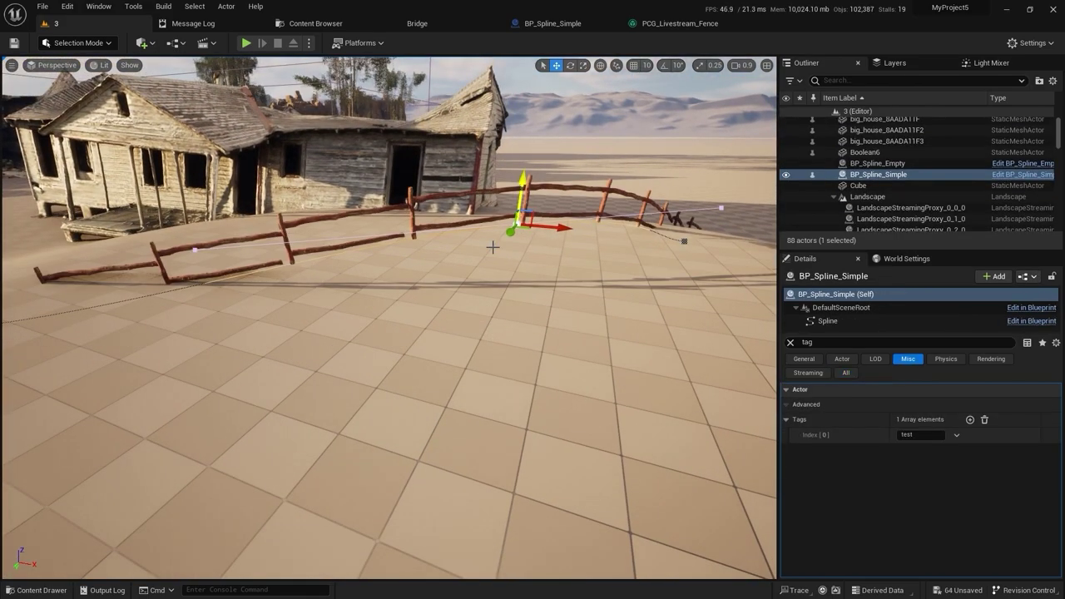
pyautogui.moveTo(483, 278); pyautogui.dragTo(391, 278, button='right')
pyautogui.hotkey('ctrl', 'z')
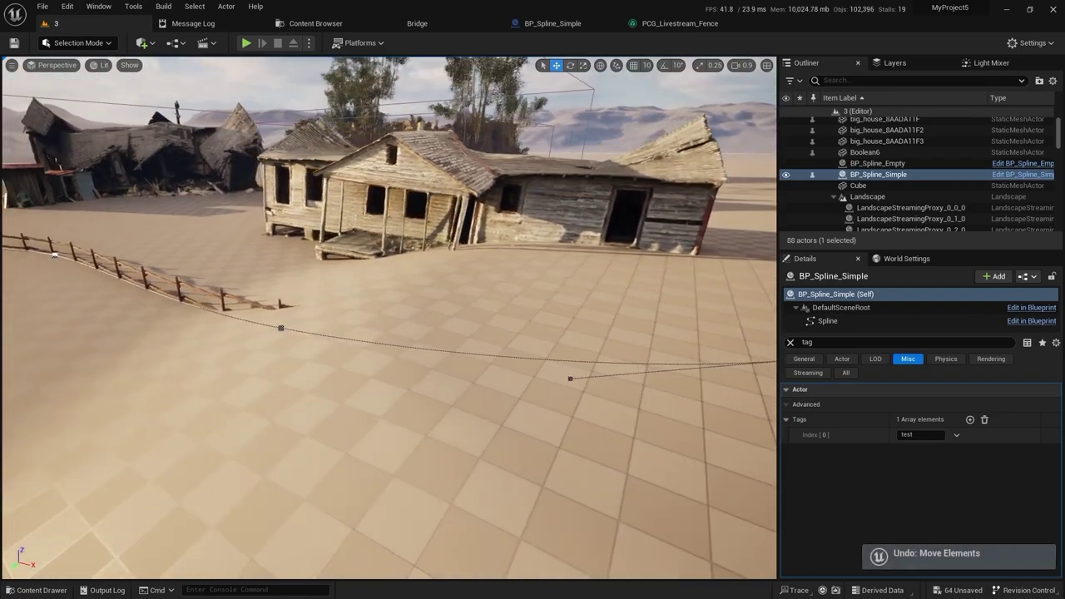
# Step: Deselect the spline actor and save the level's changes
pyautogui.moveTo(488, 322); pyautogui.dragTo(399, 321, button='right')
pyautogui.press('Escape')
pyautogui.hotkey('ctrl', 's')
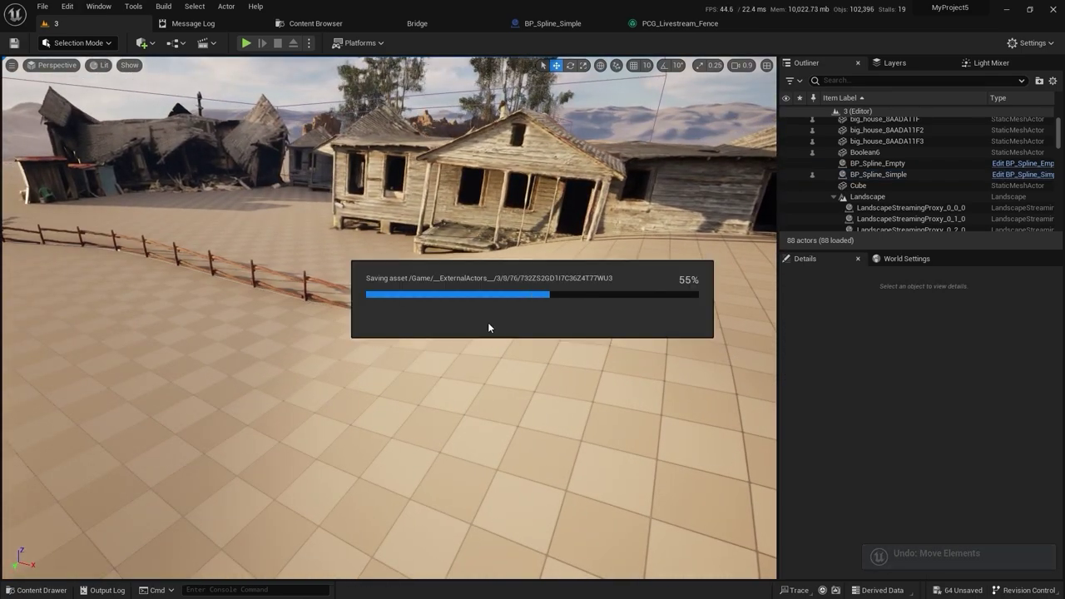
# Step: In the PCG_Livestream_Fence graph, expand the Input node to expose its additional pins, including Landscape
pyautogui.click(662, 25)
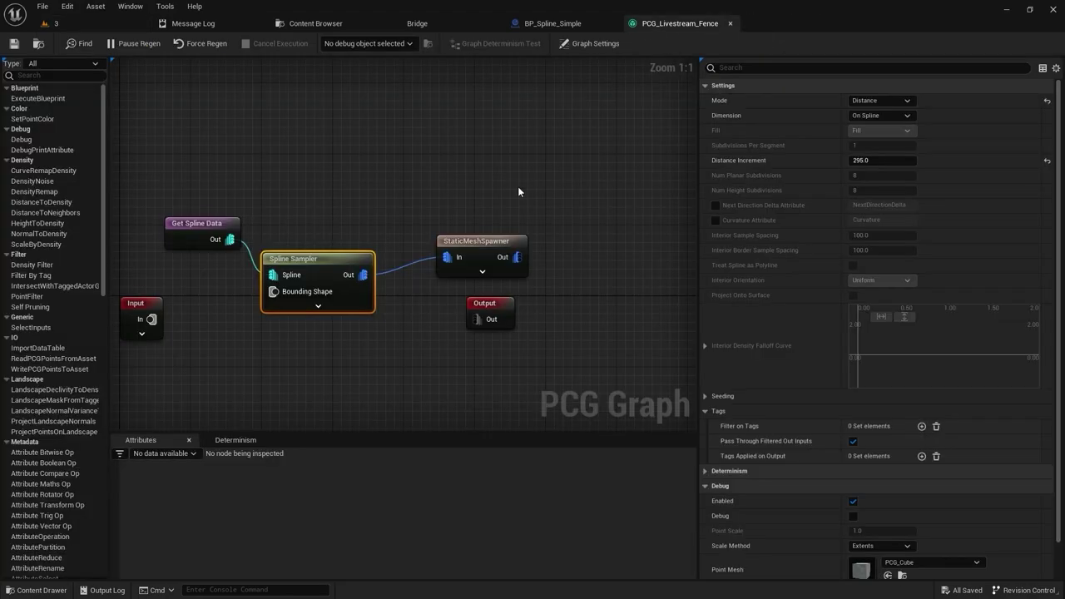
pyautogui.moveTo(225, 330); pyautogui.dragTo(356, 265, button='right')
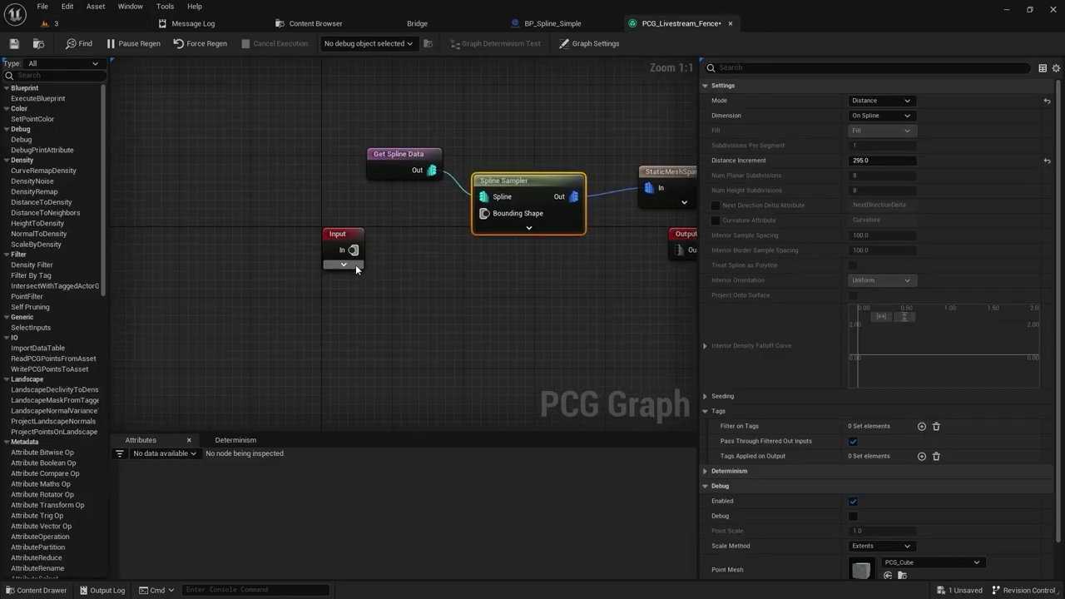
pyautogui.click(346, 265)
pyautogui.moveTo(444, 306); pyautogui.dragTo(376, 282, button='right')
pyautogui.click(227, 213)
pyautogui.click(447, 252)
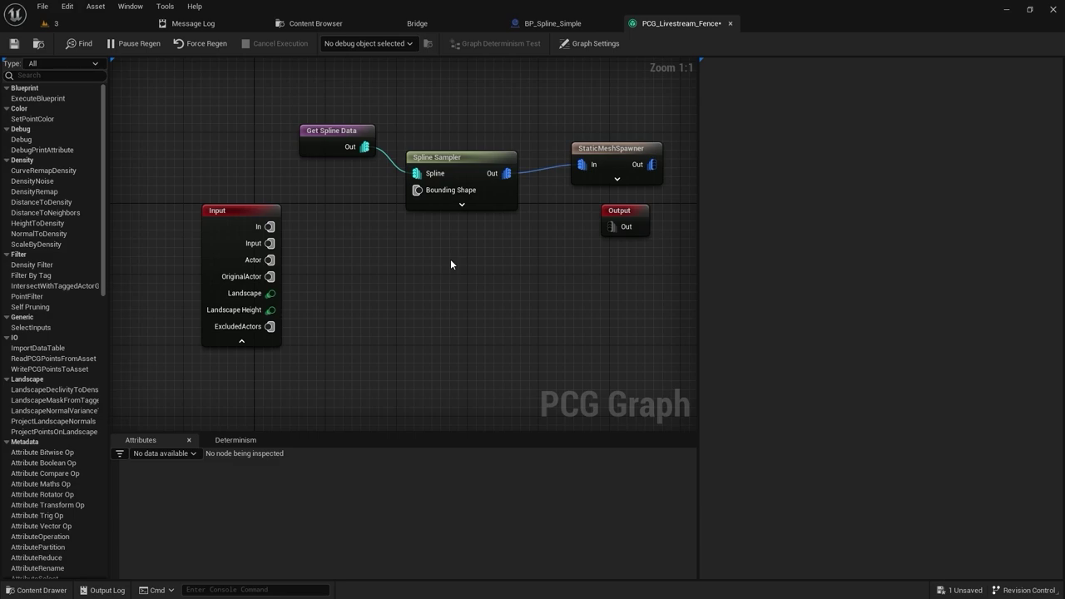
# Step: Add a Projection node, feeding the Spline Sampler's output into In and the Input node's Landscape output into Projection Target
pyautogui.rightClick(450, 264)
pyautogui.write('proje')
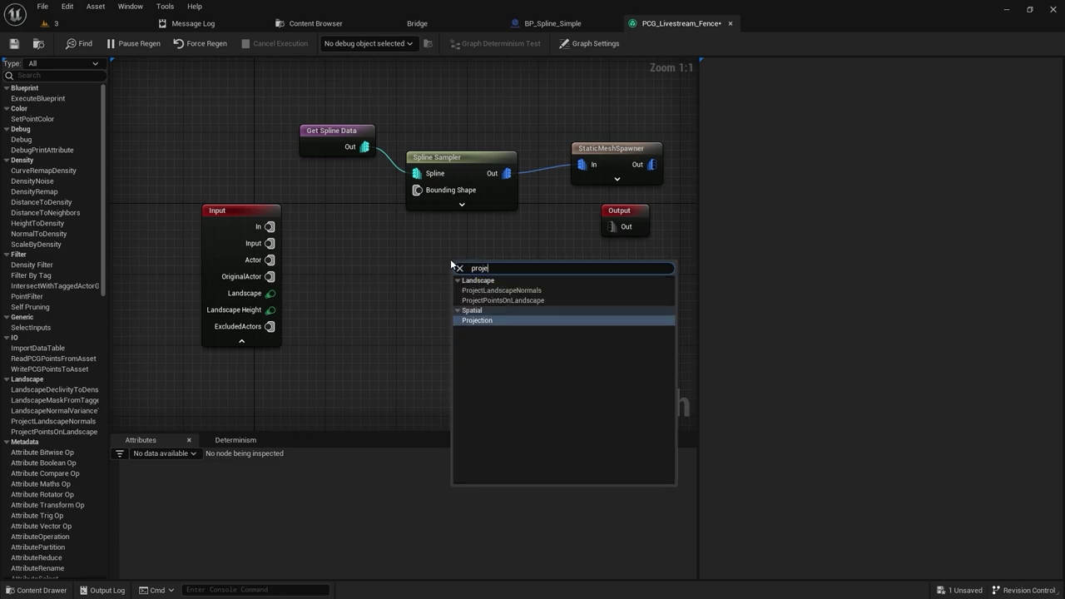
pyautogui.press('Return')
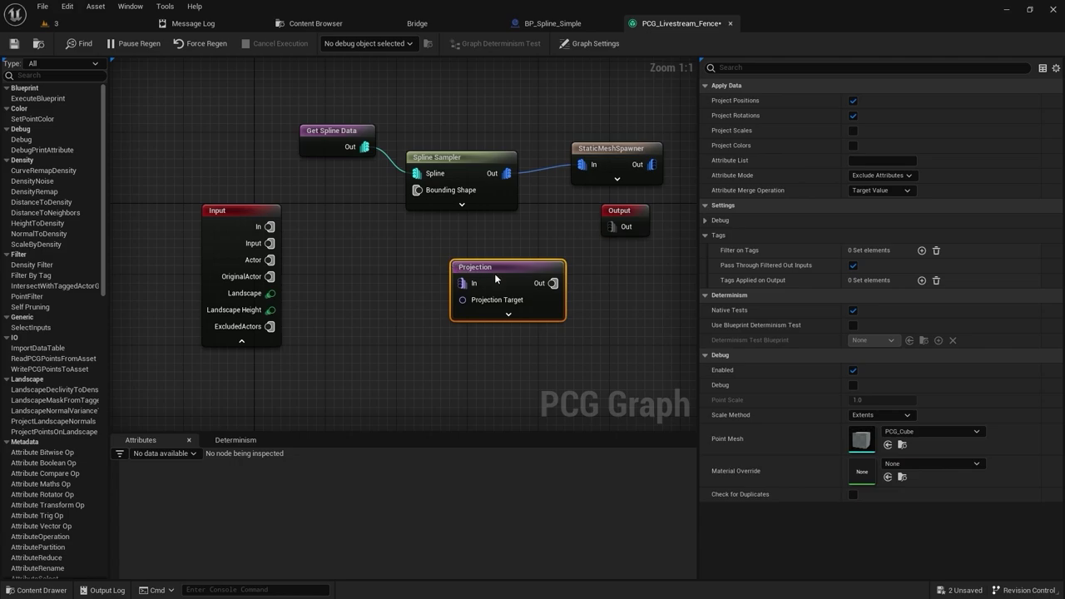
pyautogui.moveTo(495, 275); pyautogui.dragTo(568, 280)
pyautogui.moveTo(471, 241); pyautogui.dragTo(442, 237, button='right')
pyautogui.moveTo(477, 169); pyautogui.dragTo(345, 287)
pyautogui.moveTo(459, 243); pyautogui.dragTo(321, 252, button='right')
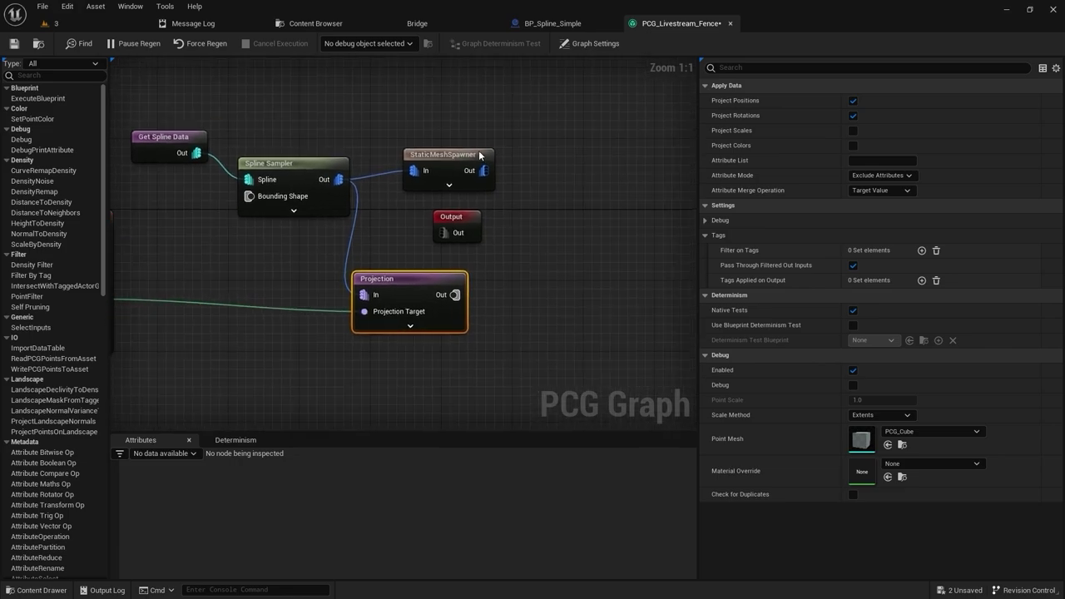
# Step: Make room for the StaticMeshSpawner and Output nodes, and feed the spawner from the Projection node instead of the Spline Sampler
pyautogui.moveTo(454, 155); pyautogui.dragTo(607, 157)
pyautogui.moveTo(472, 218); pyautogui.dragTo(641, 247)
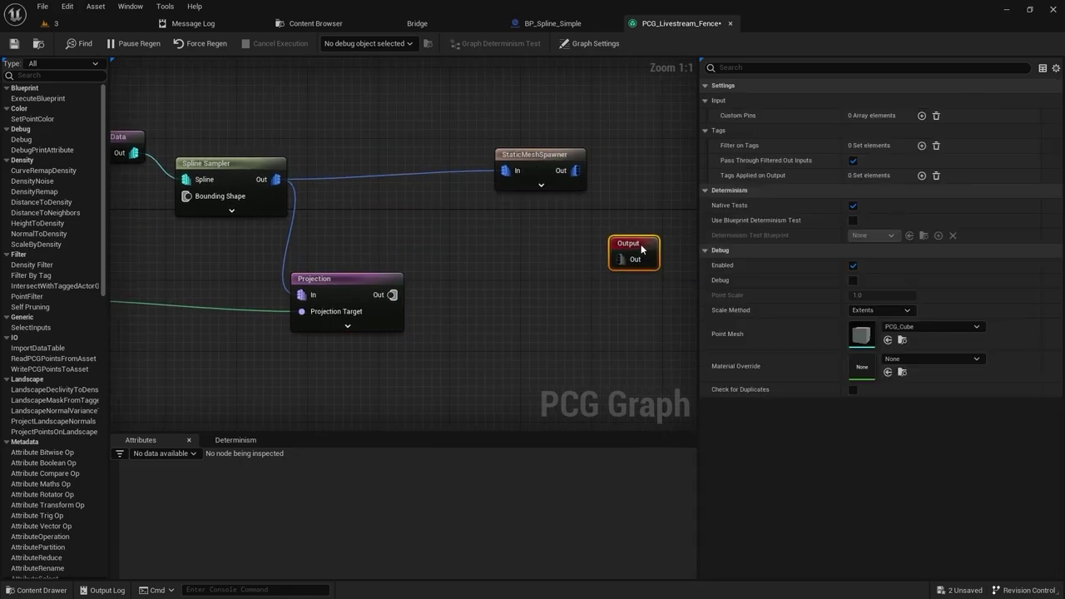
pyautogui.click(436, 169)
pyautogui.keyDown('alt'); pyautogui.click(427, 173); pyautogui.keyUp('alt')
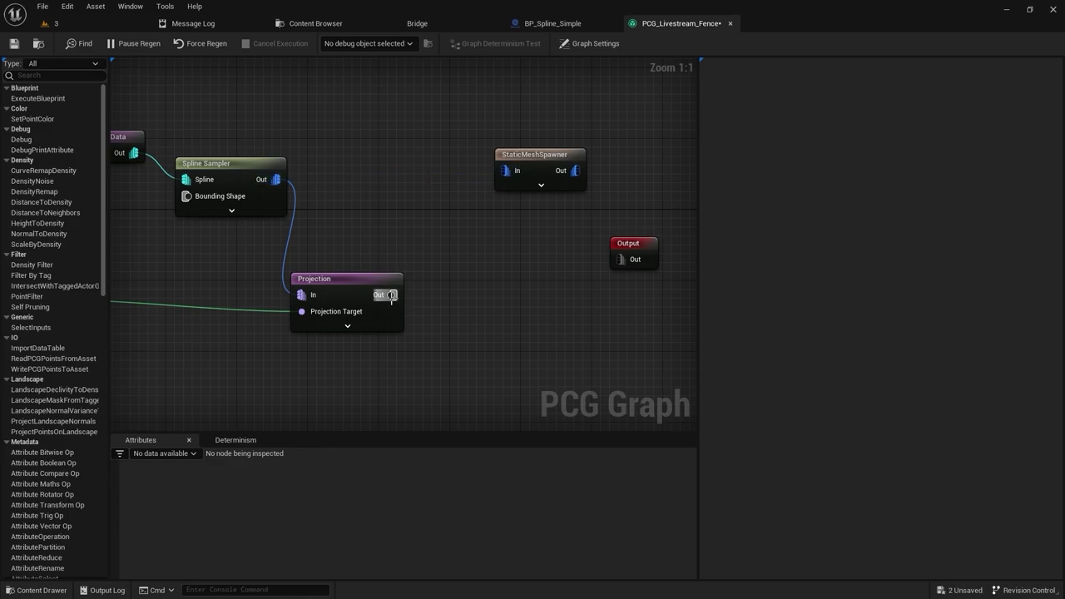
pyautogui.moveTo(392, 294); pyautogui.dragTo(503, 171)
# Step: In the level, examine how the projected fence pieces sit on the mound and whether they still follow the spline's direction
pyautogui.click(50, 23)
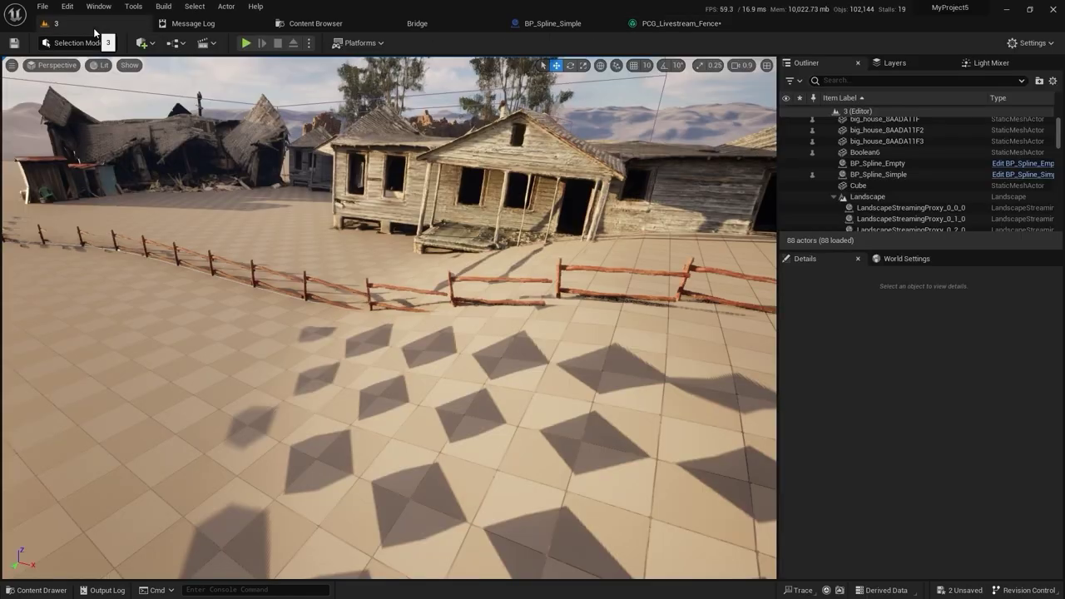
pyautogui.press('d')
pyautogui.moveTo(380, 282); pyautogui.dragTo(524, 269, button='right')
pyautogui.scroll(4, 380, 282)
pyautogui.press('a')
pyautogui.press('a')
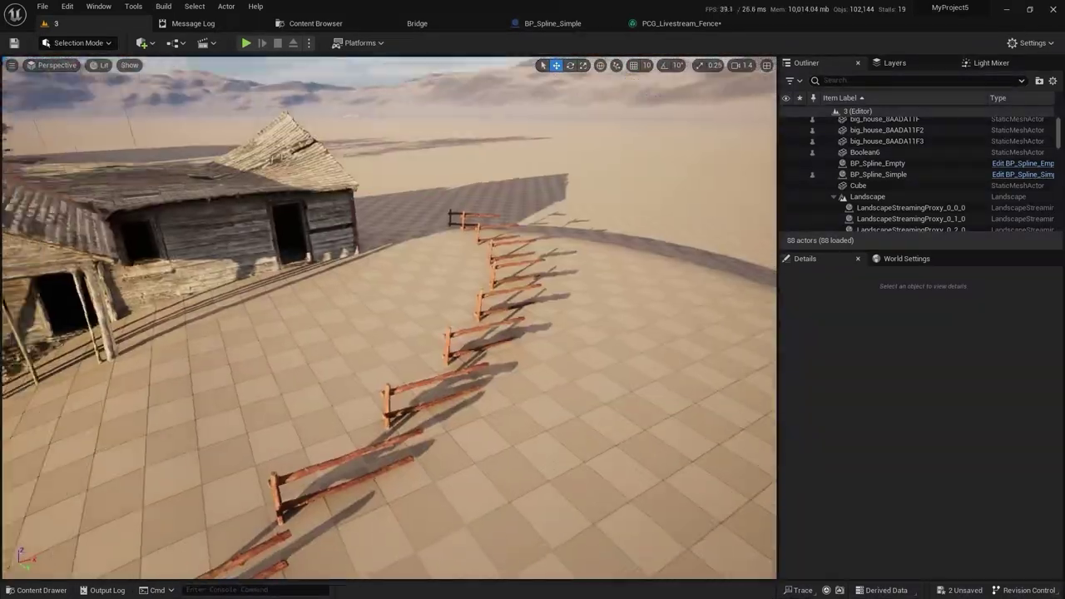
pyautogui.moveTo(389, 318); pyautogui.dragTo(375, 283, button='right')
pyautogui.moveTo(497, 416); pyautogui.dragTo(291, 433, button='right')
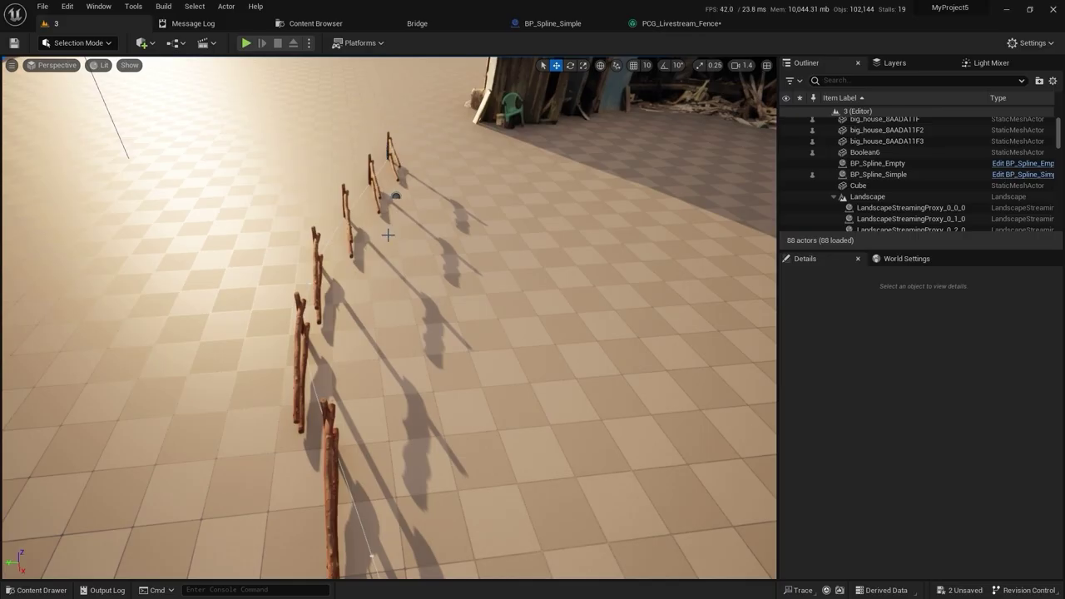
# Step: Compare the fence pieces' orientation with the spline in Wireframe view, and return the viewport to Lit
pyautogui.hotkey('alt', '3')
pyautogui.hotkey('alt', '2')
pyautogui.moveTo(374, 330); pyautogui.dragTo(533, 275, button='right')
pyautogui.moveTo(369, 281); pyautogui.dragTo(369, 281, button='right')
pyautogui.moveTo(468, 398); pyautogui.dragTo(468, 398, button='right')
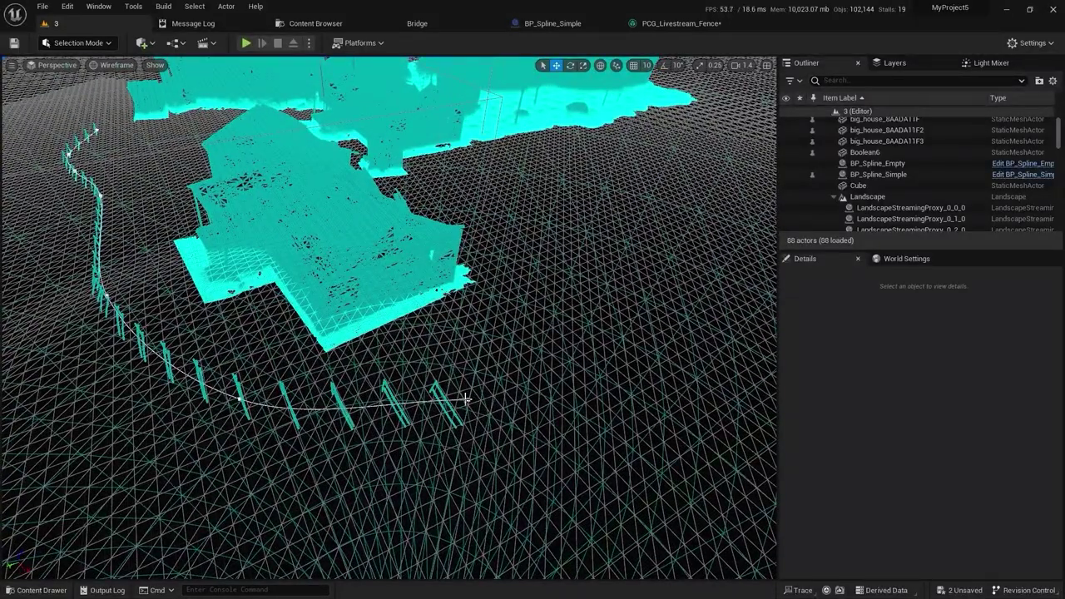
pyautogui.click(467, 400)
pyautogui.click(467, 400)
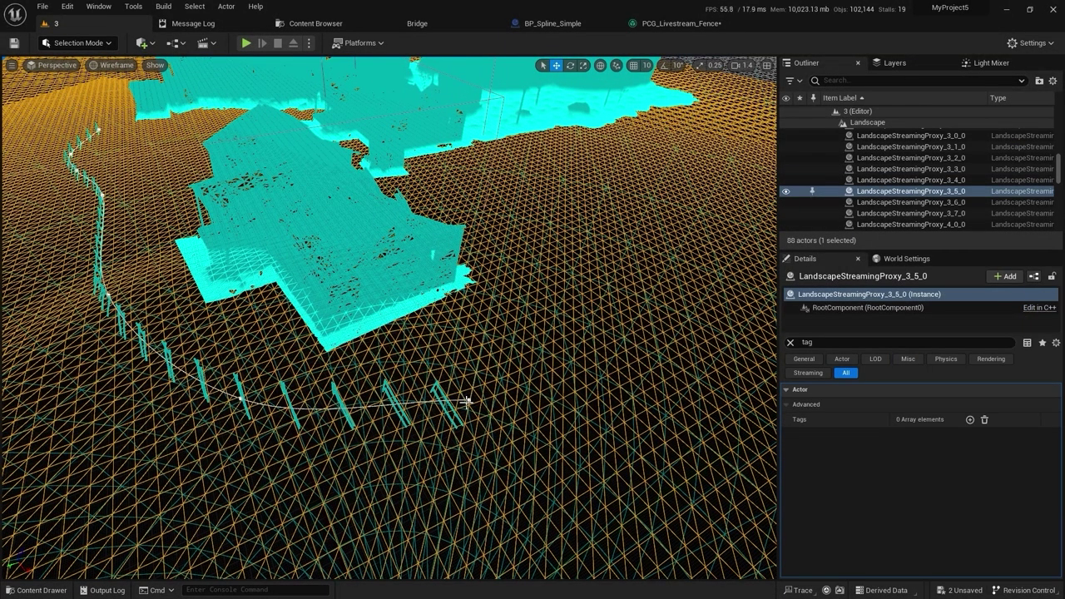
pyautogui.hotkey('alt', '4')
pyautogui.moveTo(282, 217); pyautogui.dragTo(282, 217, button='right')
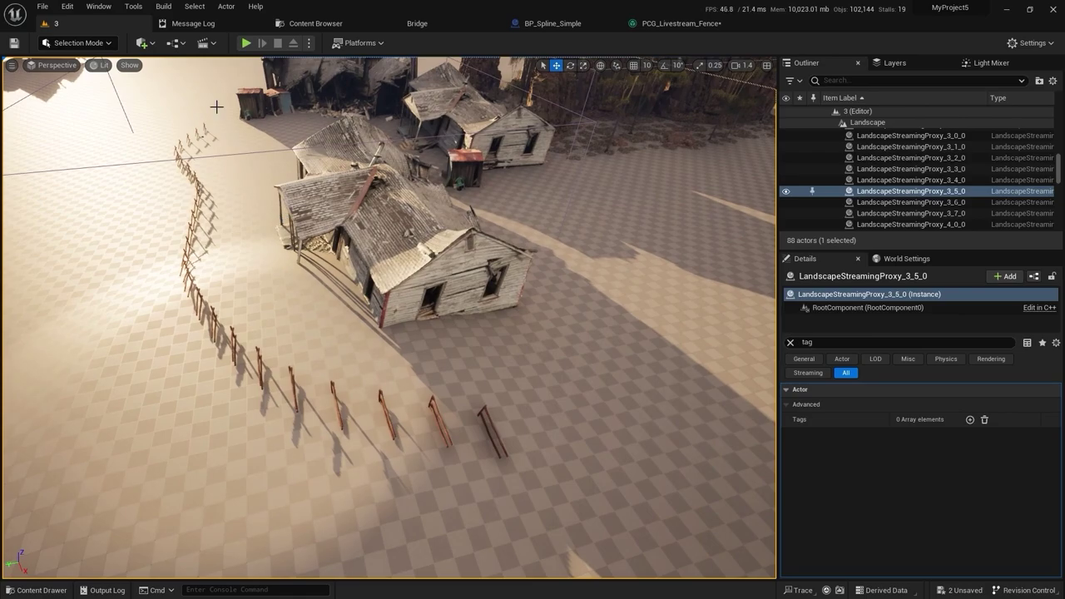
# Step: Capture the viewport with the fence, mark it up along the fence line, and discard the capture
pyautogui.moveTo(216, 106); pyautogui.dragTo(150, 129, button='right')
pyautogui.moveTo(150, 129); pyautogui.dragTo(121, 144, button='right')
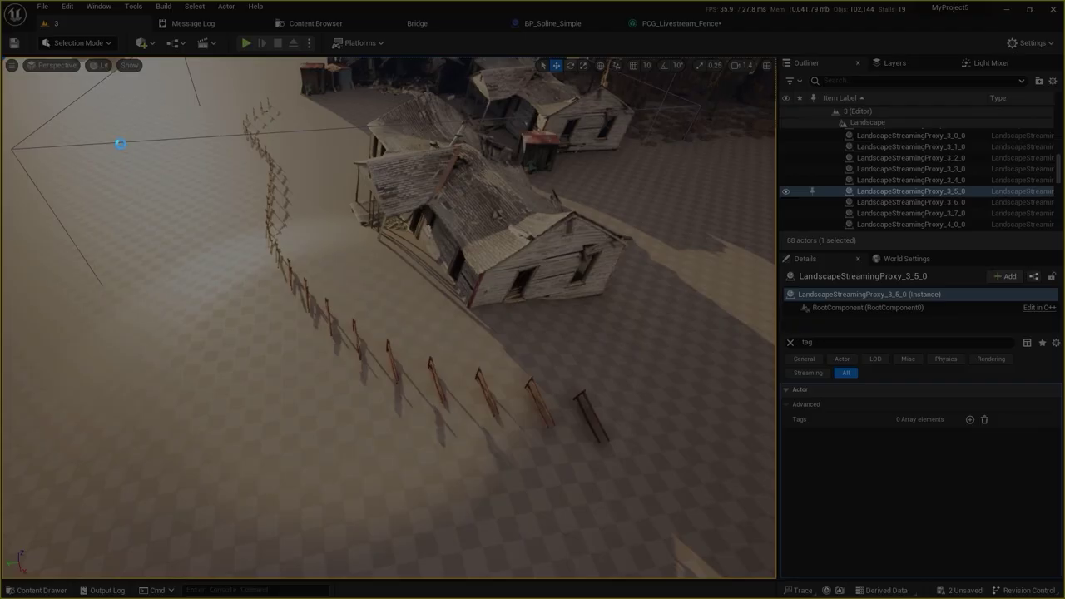
pyautogui.moveTo(38, 60)
pyautogui.mouseDown()
pyautogui.moveTo(547, 440)
pyautogui.moveTo(745, 558)
pyautogui.mouseUp()
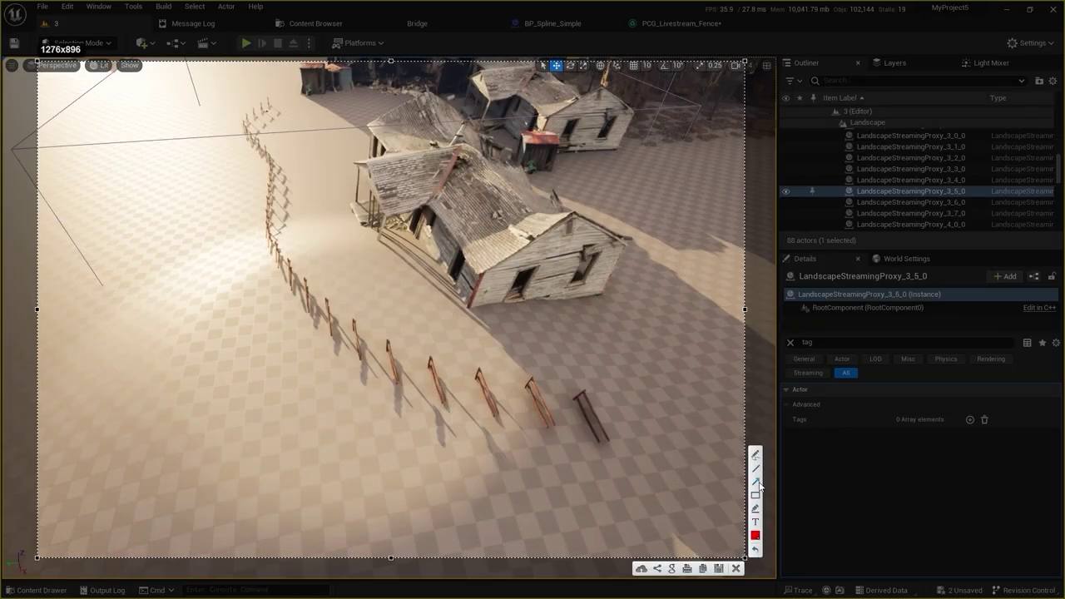
pyautogui.moveTo(270, 109)
pyautogui.mouseDown()
pyautogui.moveTo(309, 475)
pyautogui.moveTo(258, 503)
pyautogui.mouseUp()
pyautogui.click(736, 568)
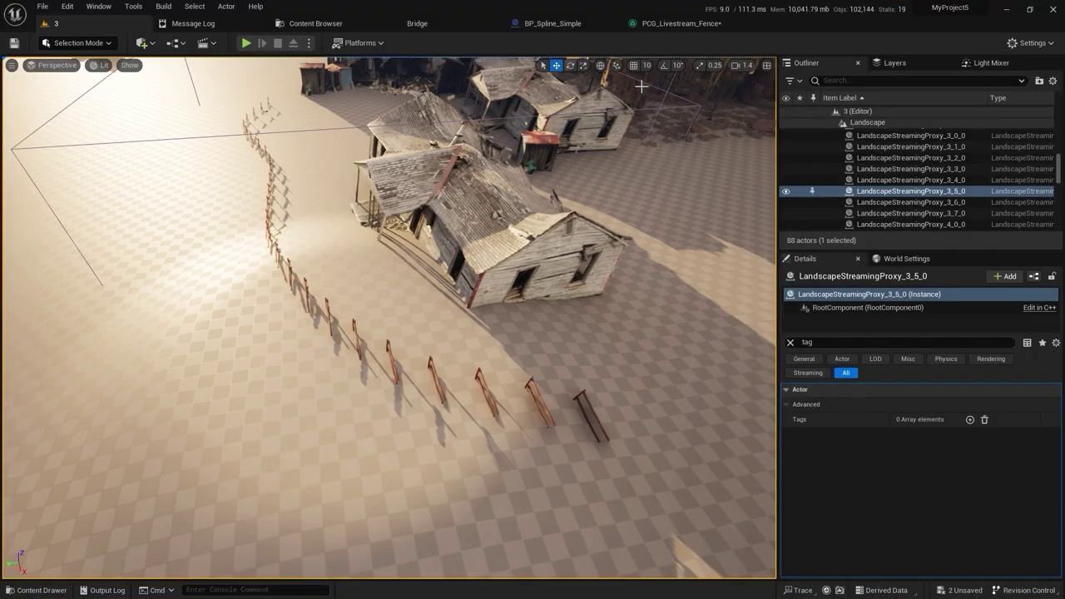
# Step: Turn off Project Rotations on the PCG graph's Projection node and return to the level to view the fence
pyautogui.click(665, 28)
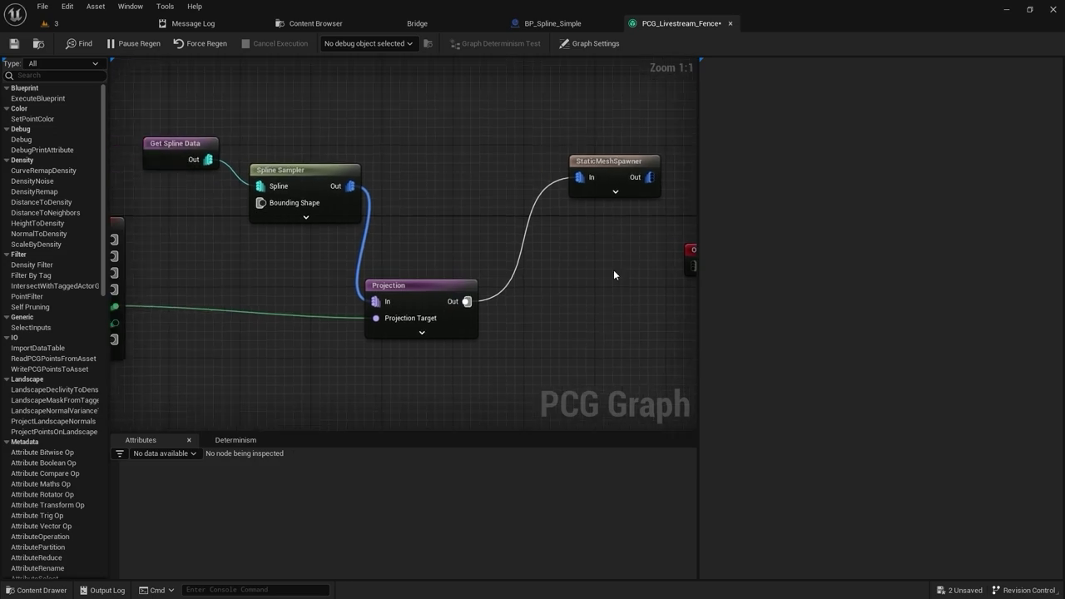
pyautogui.click(445, 294)
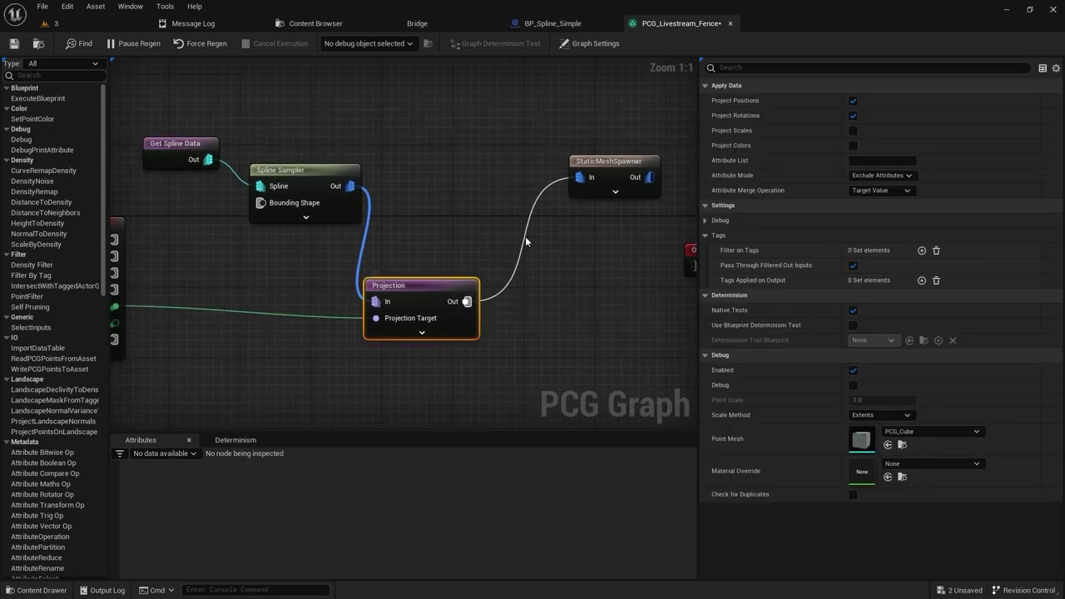
pyautogui.click(853, 116)
pyautogui.click(85, 25)
pyautogui.moveTo(352, 281); pyautogui.dragTo(352, 280, button='right')
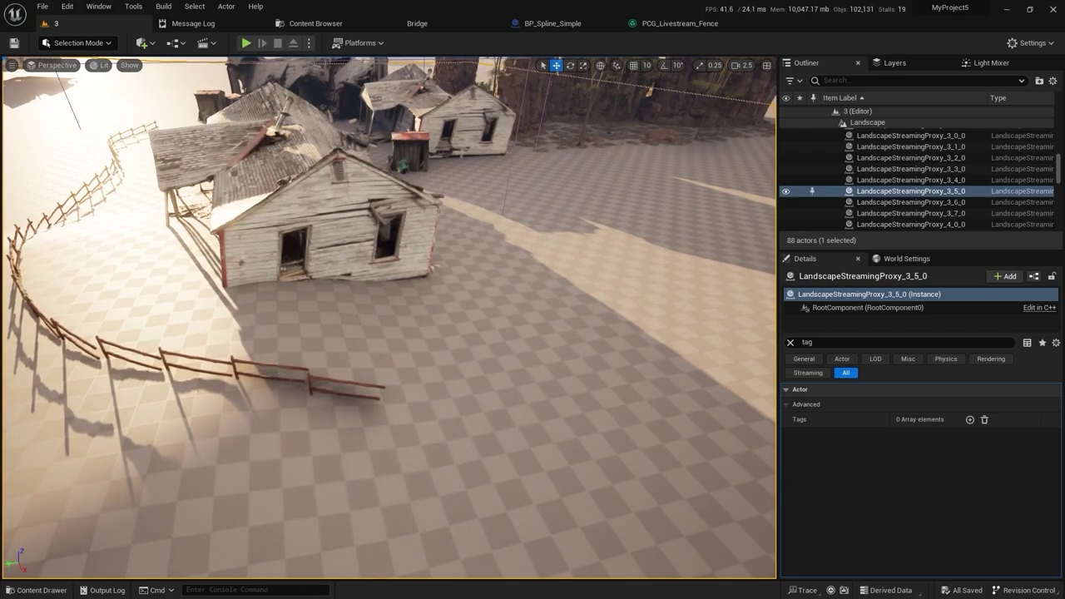
# Step: Select BP_Spline_Simple and move its end point outward past the house so the fence continues beyond it
pyautogui.click(277, 368)
pyautogui.moveTo(279, 367); pyautogui.dragTo(279, 367, button='right')
pyautogui.moveTo(409, 275); pyautogui.dragTo(408, 276, button='right')
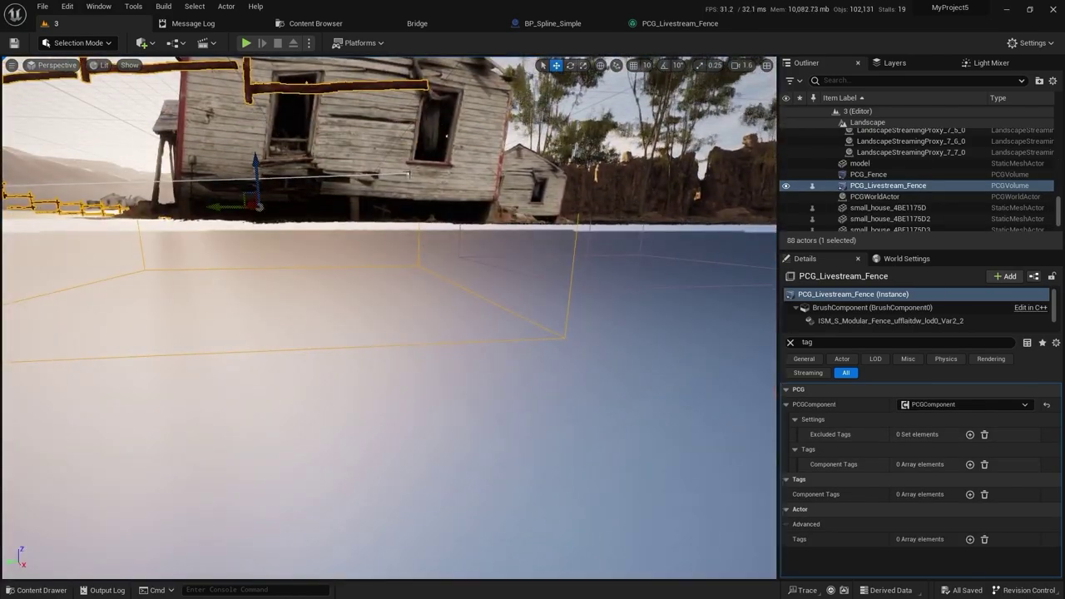
pyautogui.click(409, 173)
pyautogui.press('f')
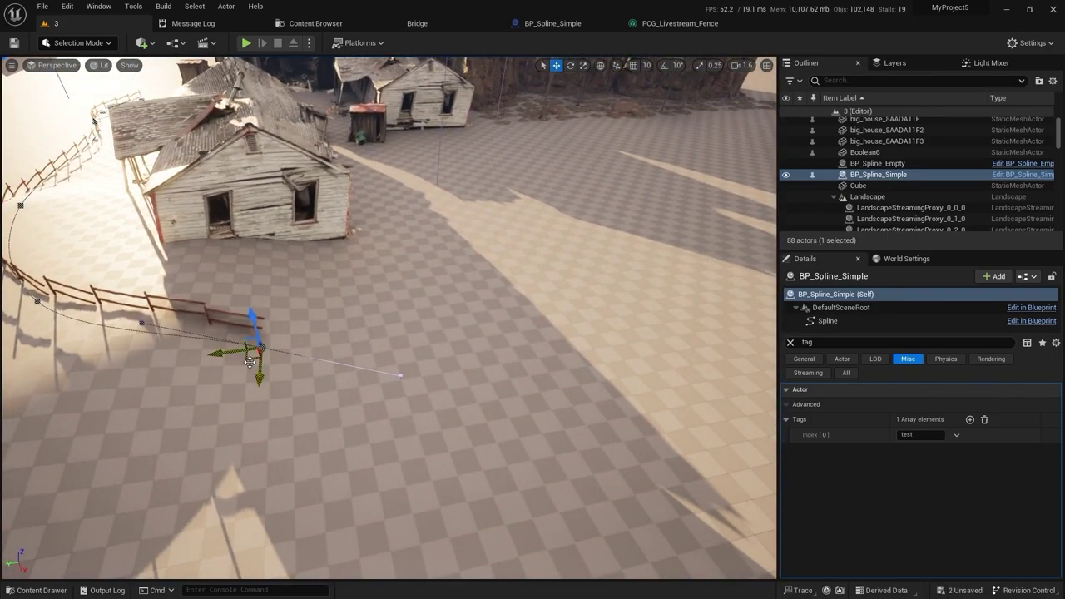
pyautogui.moveTo(249, 363); pyautogui.dragTo(600, 253)
pyautogui.moveTo(601, 253); pyautogui.dragTo(601, 253, button='right')
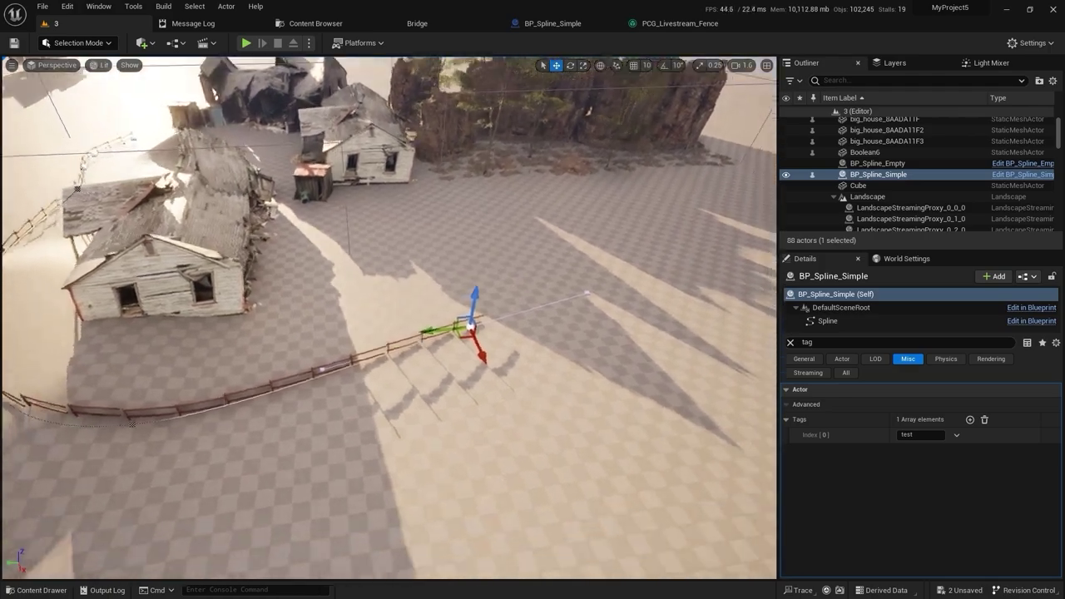
# Step: Extend the opposite end of the spline across the open ground to beyond the small red-roofed shed
pyautogui.scroll(4, 496, 336)
pyautogui.moveTo(496, 336); pyautogui.dragTo(496, 336, button='right')
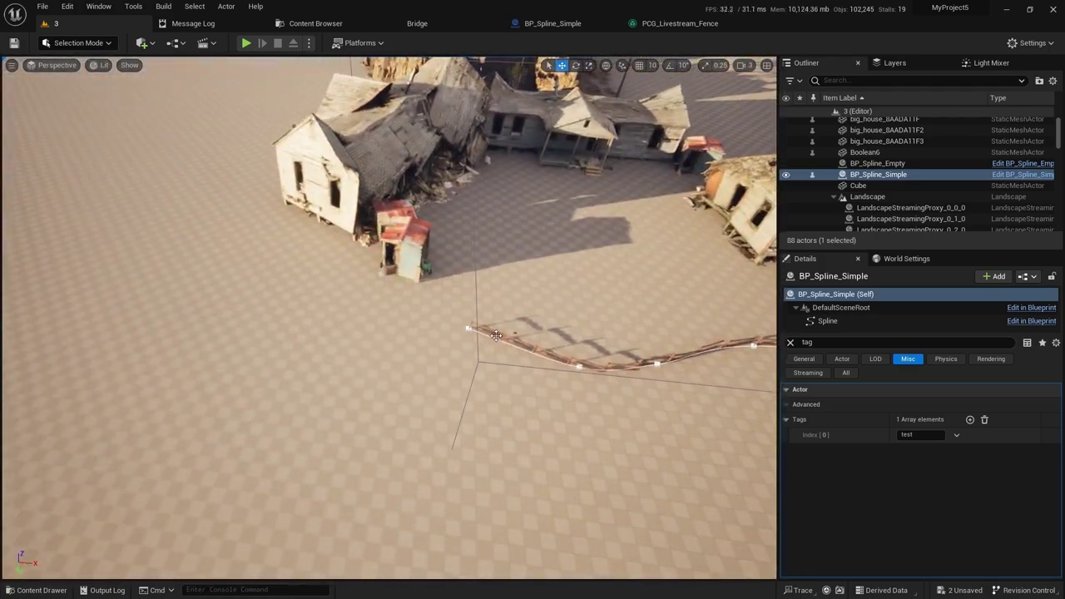
pyautogui.moveTo(460, 336); pyautogui.dragTo(347, 334)
pyautogui.moveTo(376, 368); pyautogui.dragTo(376, 369, button='right')
pyautogui.moveTo(273, 338); pyautogui.dragTo(157, 286)
# Step: Add a spline point along the straight stretch by the shed, pull it outward, and adjust a neighbouring point to curve the fence
pyautogui.rightClick(289, 285)
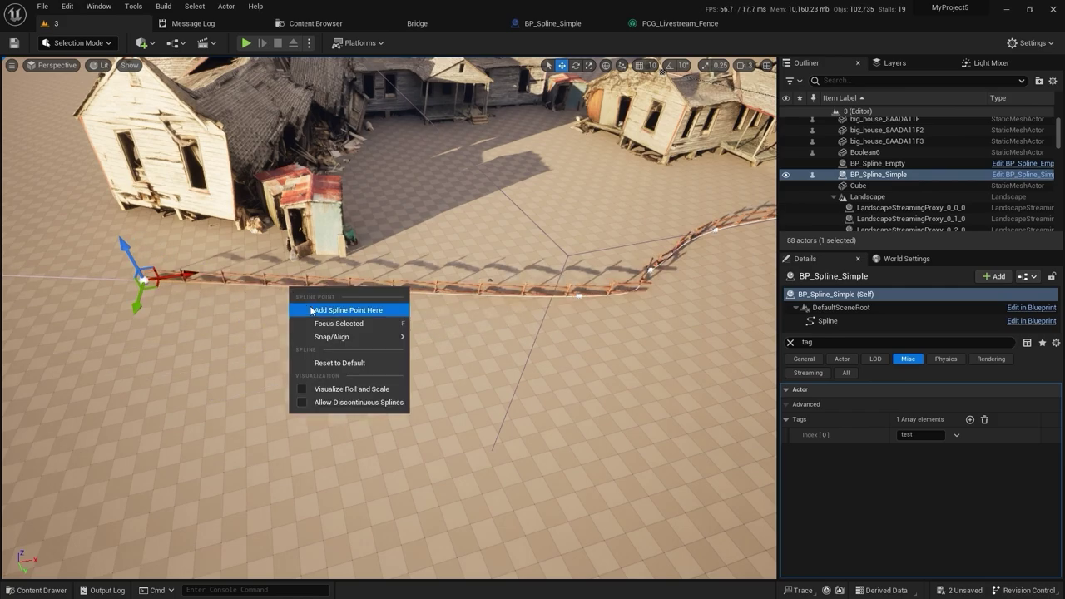
pyautogui.click(324, 307)
pyautogui.moveTo(304, 297); pyautogui.dragTo(295, 392)
pyautogui.moveTo(554, 362); pyautogui.dragTo(383, 294, button='middle')
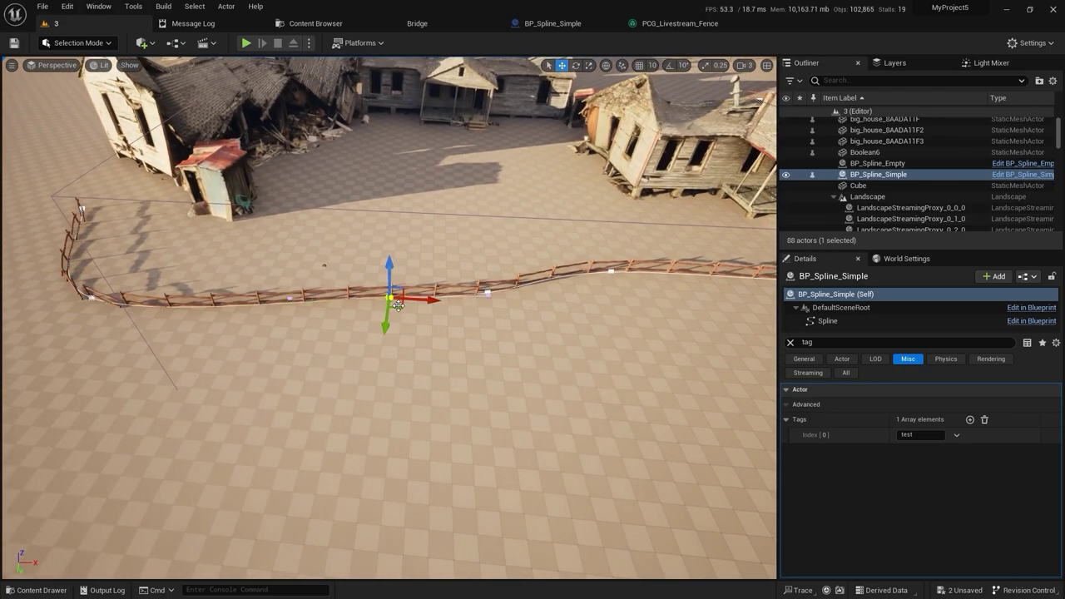
pyautogui.moveTo(377, 280); pyautogui.dragTo(375, 268)
# Step: Deselect the spline and examine the extended fence in front of the houses from near ground level
pyautogui.moveTo(376, 268); pyautogui.dragTo(379, 171, button='right')
pyautogui.press('Escape')
pyautogui.moveTo(379, 217); pyautogui.dragTo(403, 157, button='right')
pyautogui.press('w')
pyautogui.press('w')
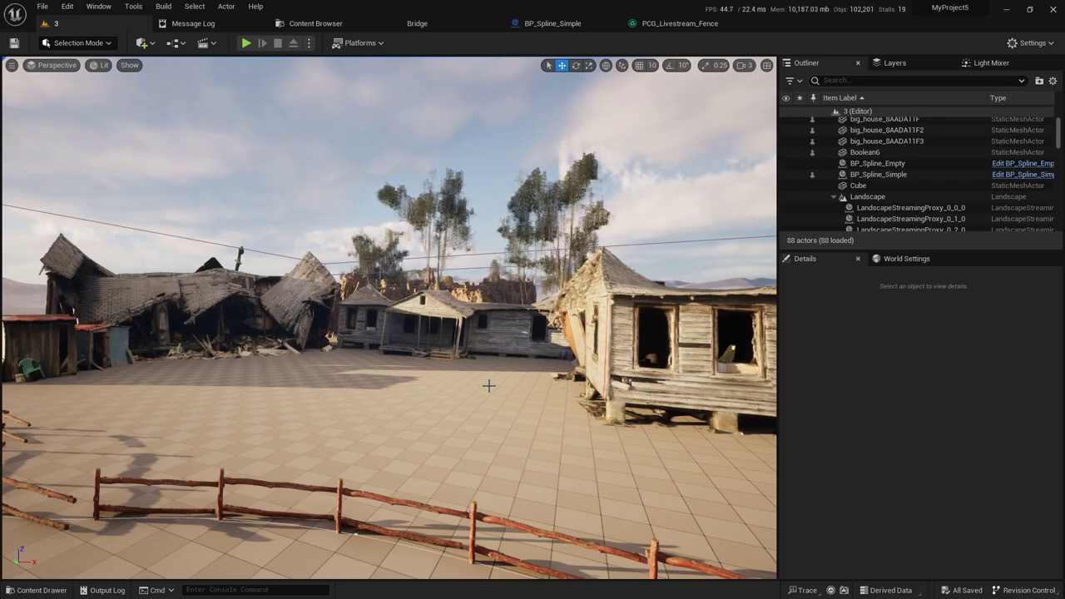
# Step: Duplicate the test_bigboulder PCG volume and place the copy behind the collapsed house
pyautogui.moveTo(488, 385); pyautogui.dragTo(499, 429, button='right')
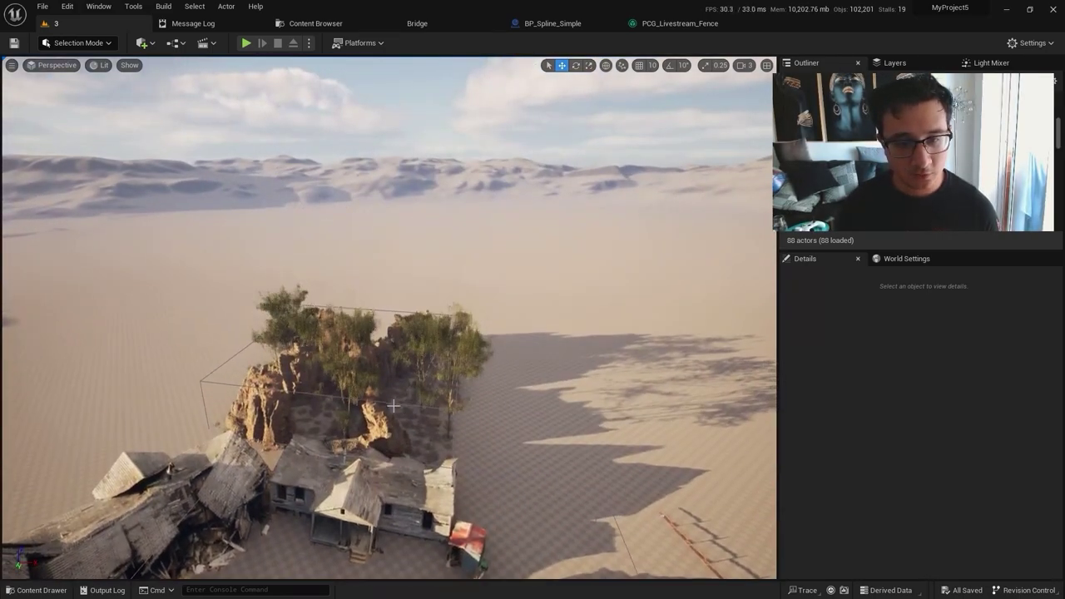
pyautogui.click(393, 406)
pyautogui.press('f')
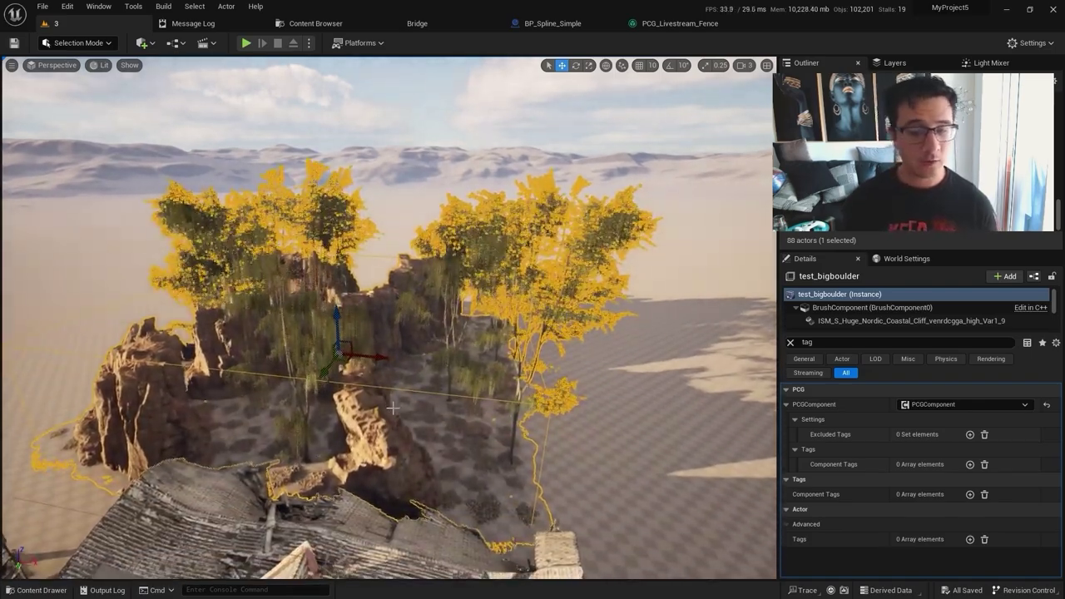
pyautogui.moveTo(309, 458); pyautogui.dragTo(315, 327, button='right')
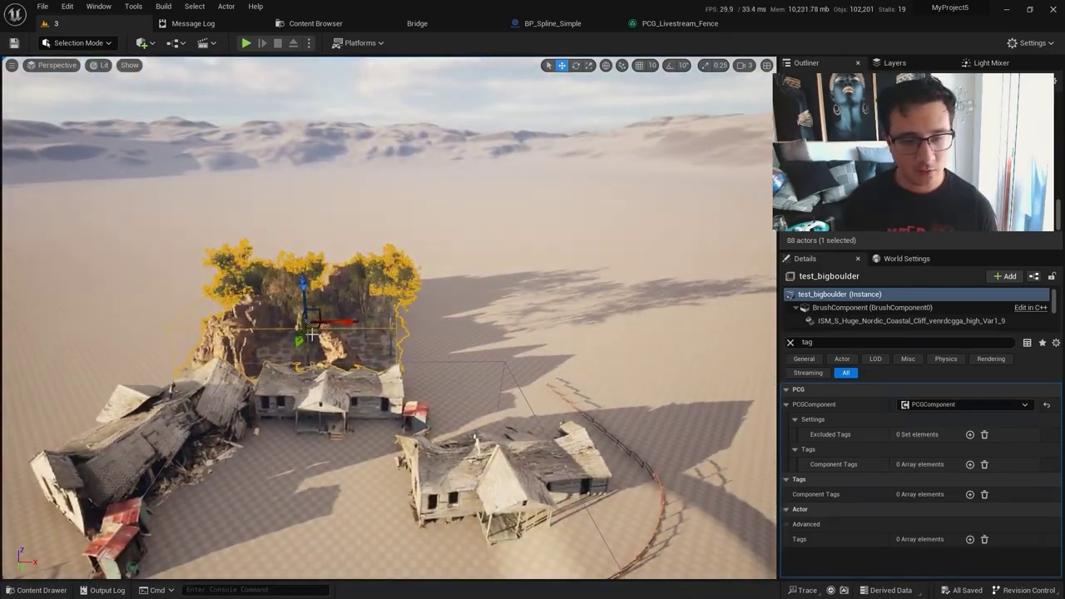
pyautogui.moveTo(313, 327); pyautogui.dragTo(218, 378)
pyautogui.press('e')
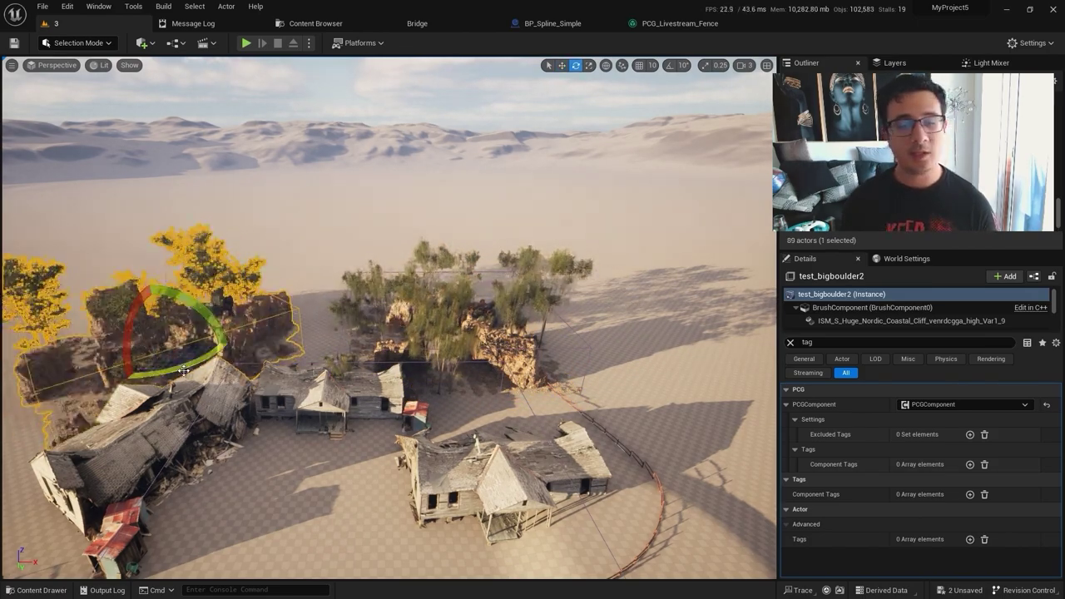
# Step: Deselect the boulder copy and examine the village, boulders and fence in a fullscreen viewport
pyautogui.press('Escape')
pyautogui.moveTo(260, 403); pyautogui.dragTo(312, 408, button='right')
pyautogui.press('s')
pyautogui.scroll(-1, 260, 403)
pyautogui.press('w')
pyautogui.press('F11')
pyautogui.moveTo(430, 414)
pyautogui.mouseDown(button='right')
pyautogui.moveTo(374, 414)
pyautogui.moveTo(431, 414)
pyautogui.mouseUp(button='right')
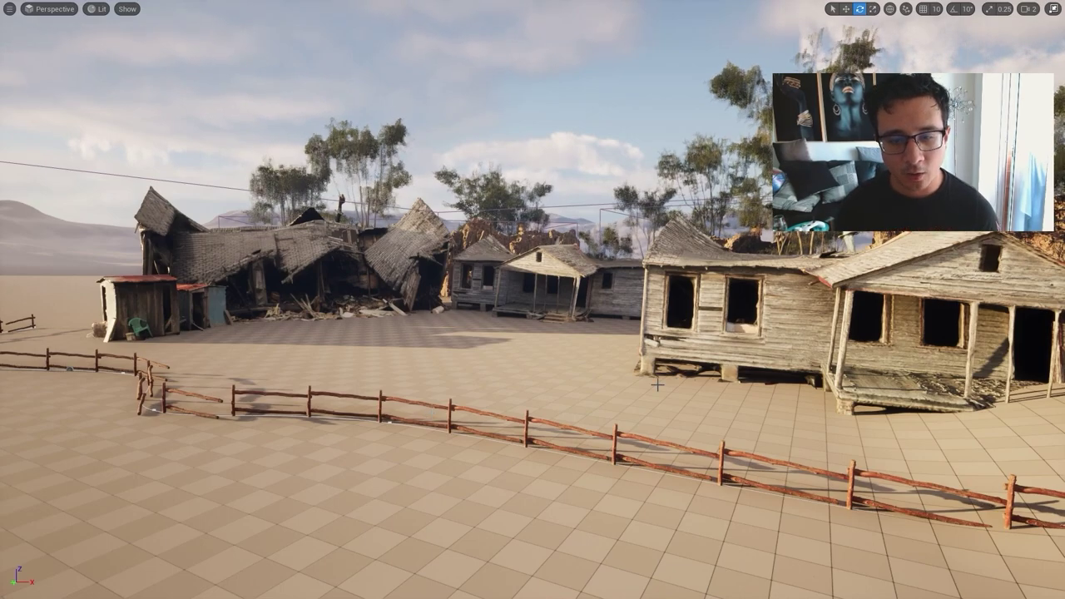
# Step: Select and frame the PCG_Livestream_Fence volume, view the whole fence from above, and leave the fullscreen view
pyautogui.moveTo(571, 391); pyautogui.dragTo(611, 439, button='right')
pyautogui.click(605, 420)
pyautogui.press('f')
pyautogui.keyDown('alt'); pyautogui.moveTo(705, 404); pyautogui.dragTo(730, 399); pyautogui.keyUp('alt')
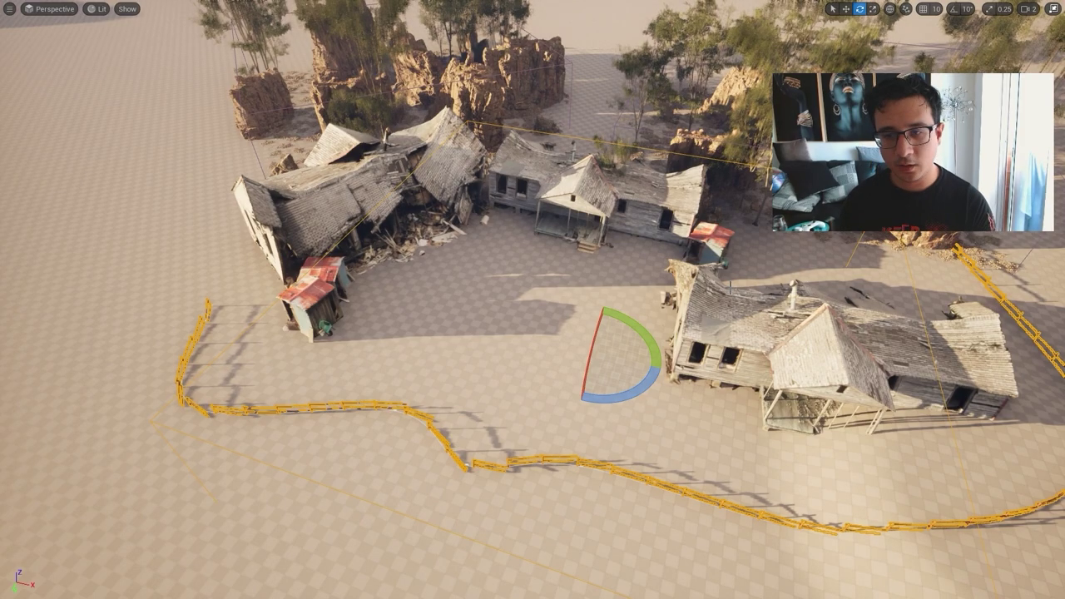
pyautogui.press('F11')
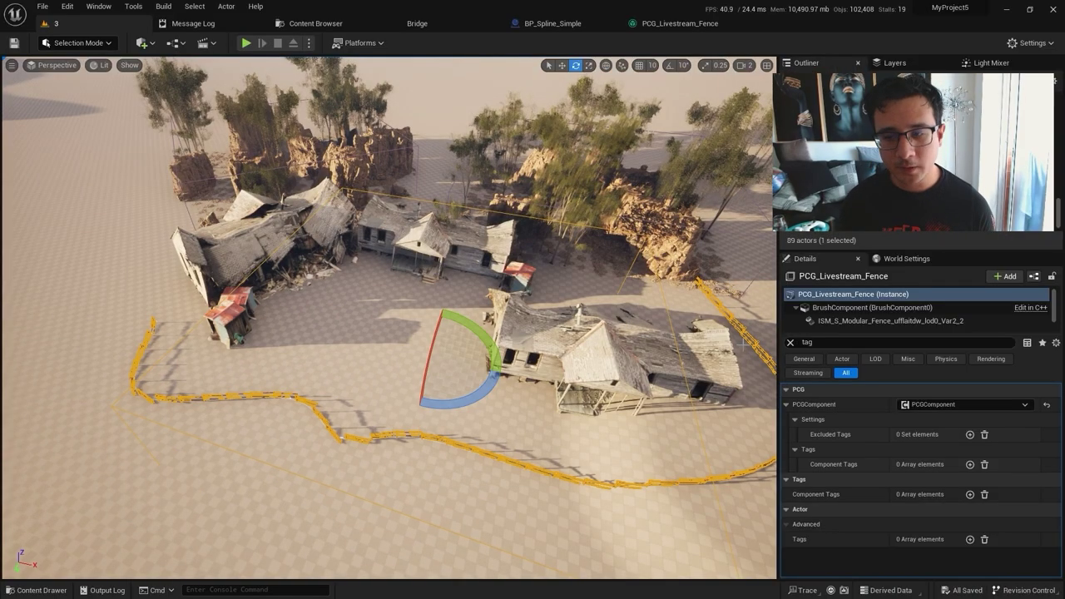
# Step: Clear the property search filter and select BP_Spline_Simple by its spline line beneath the landscape
pyautogui.click(790, 342)
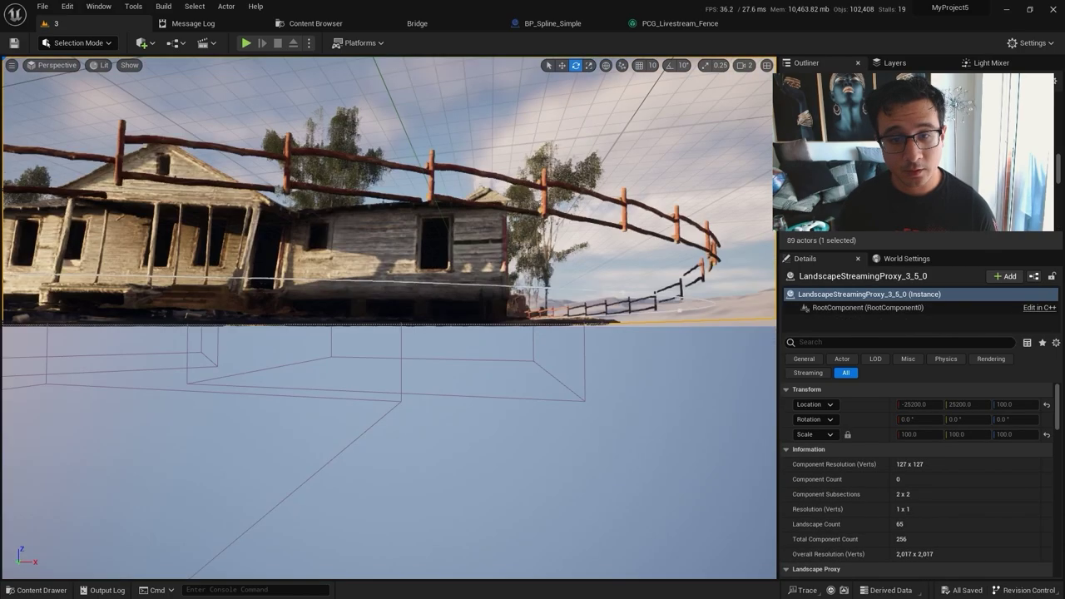
pyautogui.press('w')
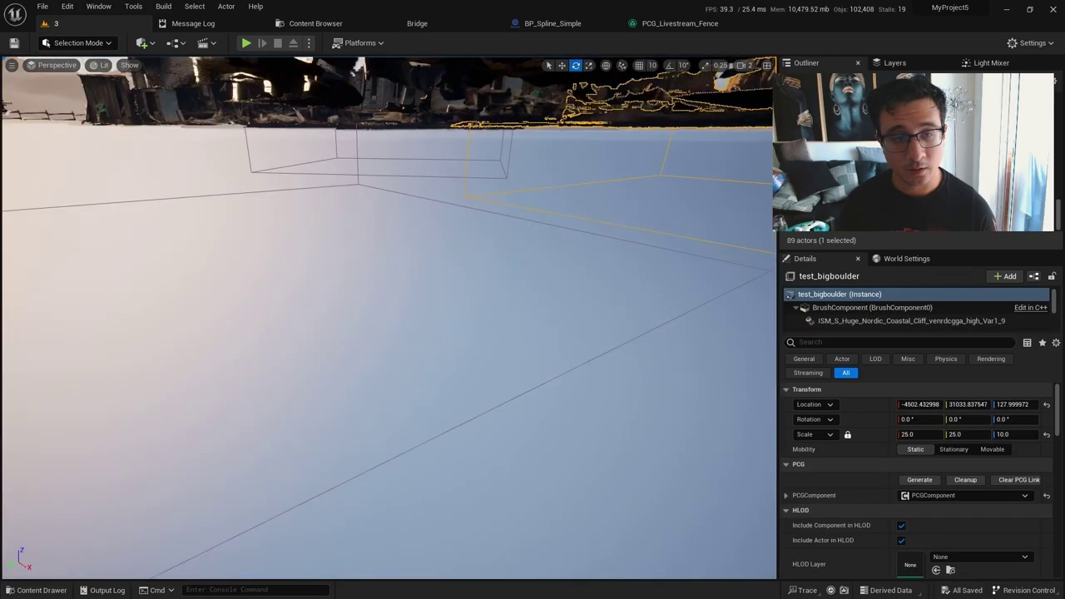
pyautogui.moveTo(436, 310); pyautogui.dragTo(436, 307, button='right')
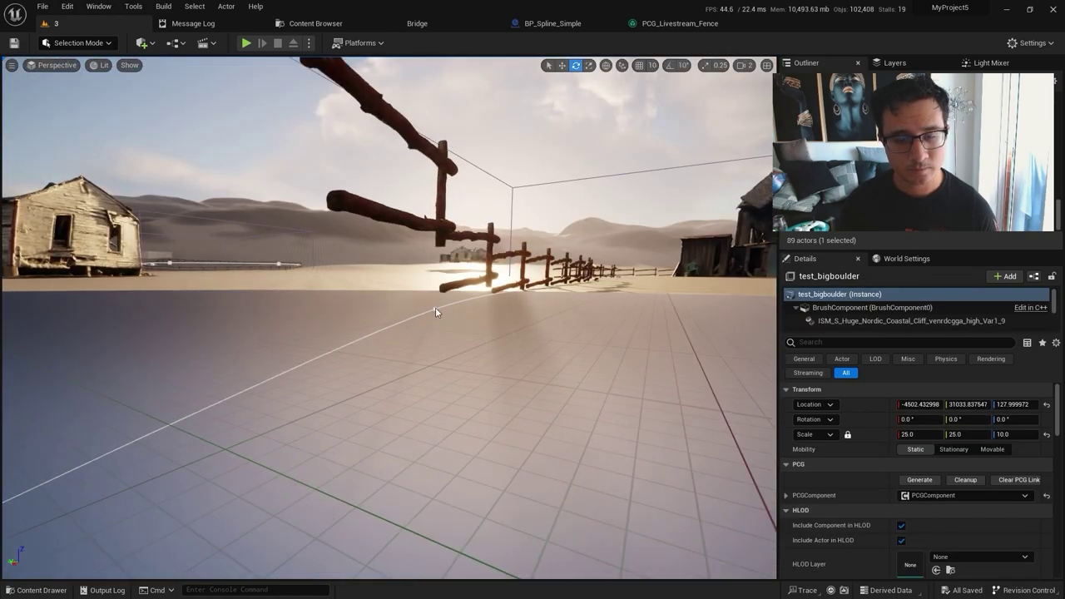
pyautogui.rightClick(435, 307)
pyautogui.press('Escape')
pyautogui.click(415, 314)
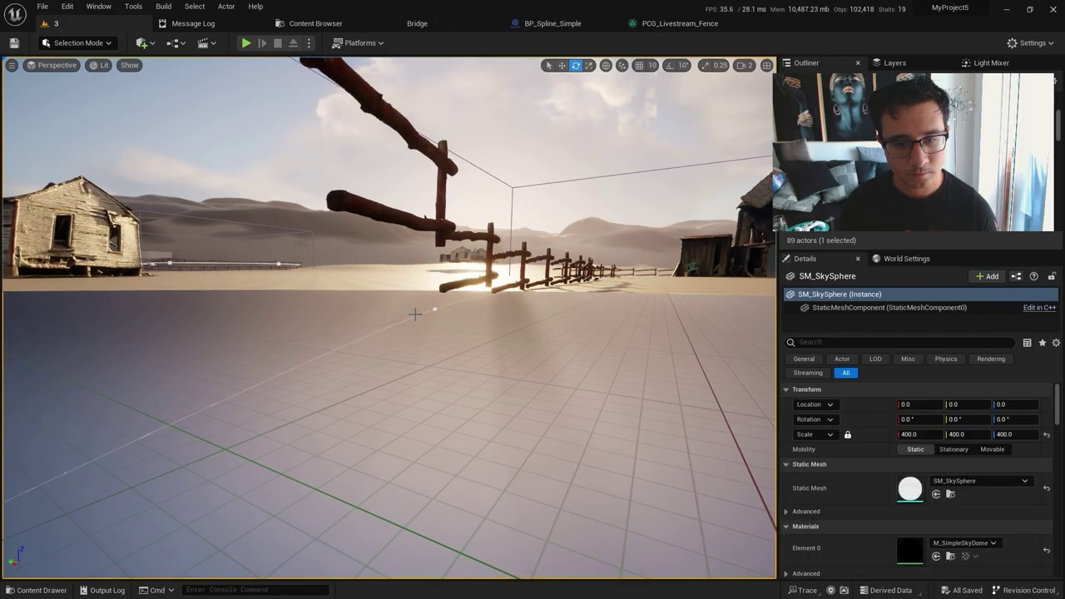
pyautogui.click(433, 308)
pyautogui.press('f')
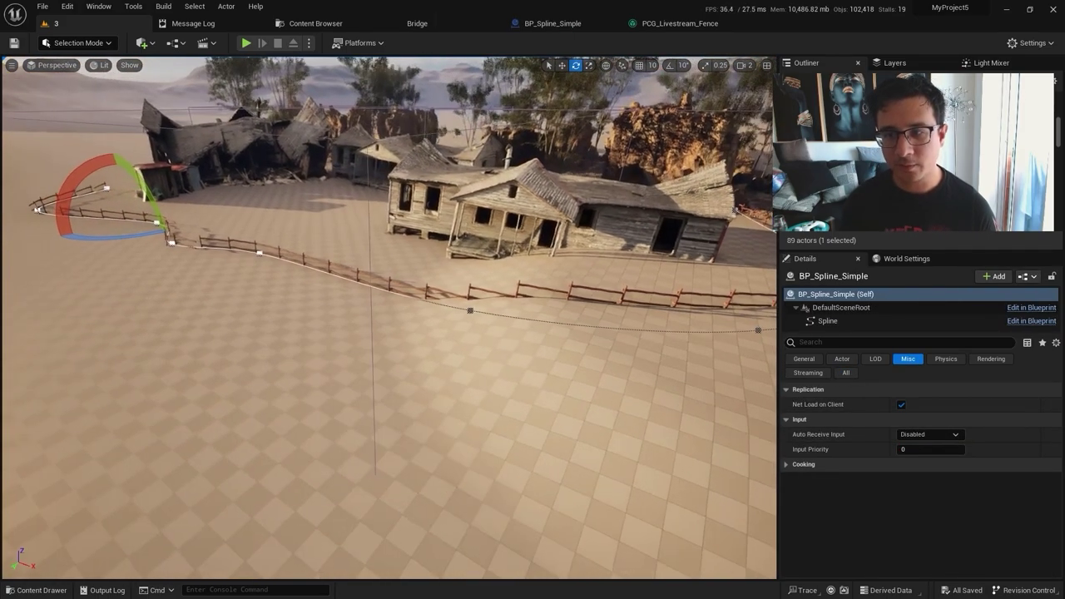
# Step: Enable Closed Loop on the Spline component of BP_Spline_Simple
pyautogui.click(812, 342)
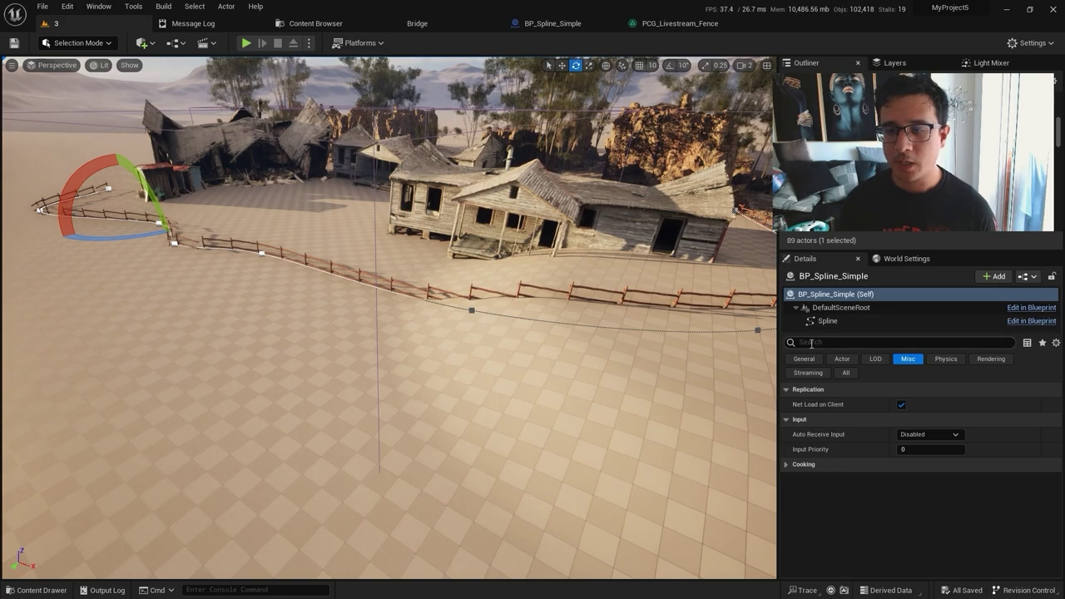
pyautogui.click(805, 321)
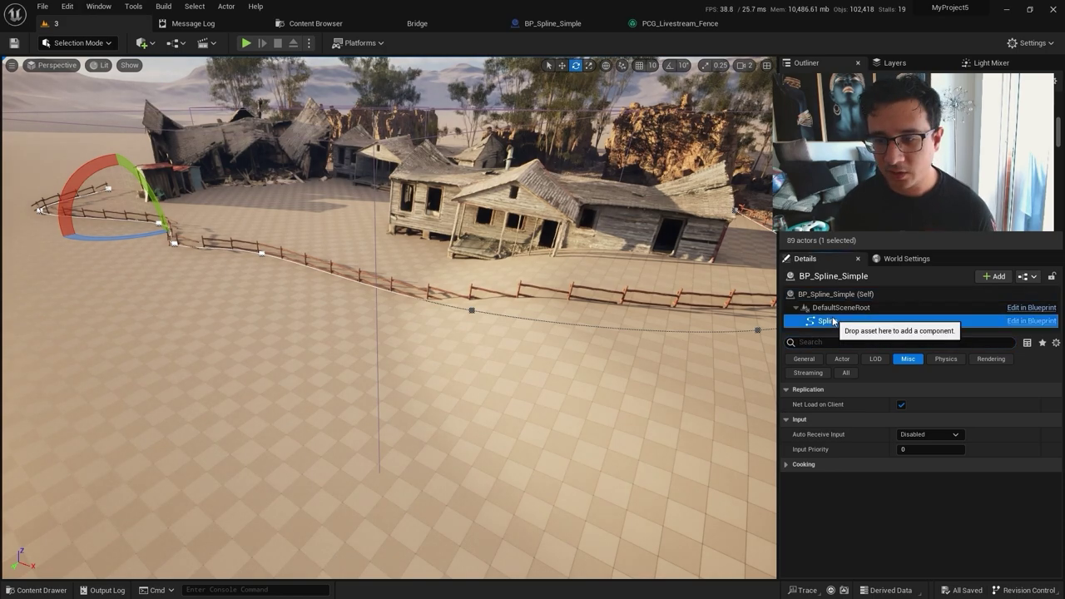
pyautogui.scroll(-1, 900, 537)
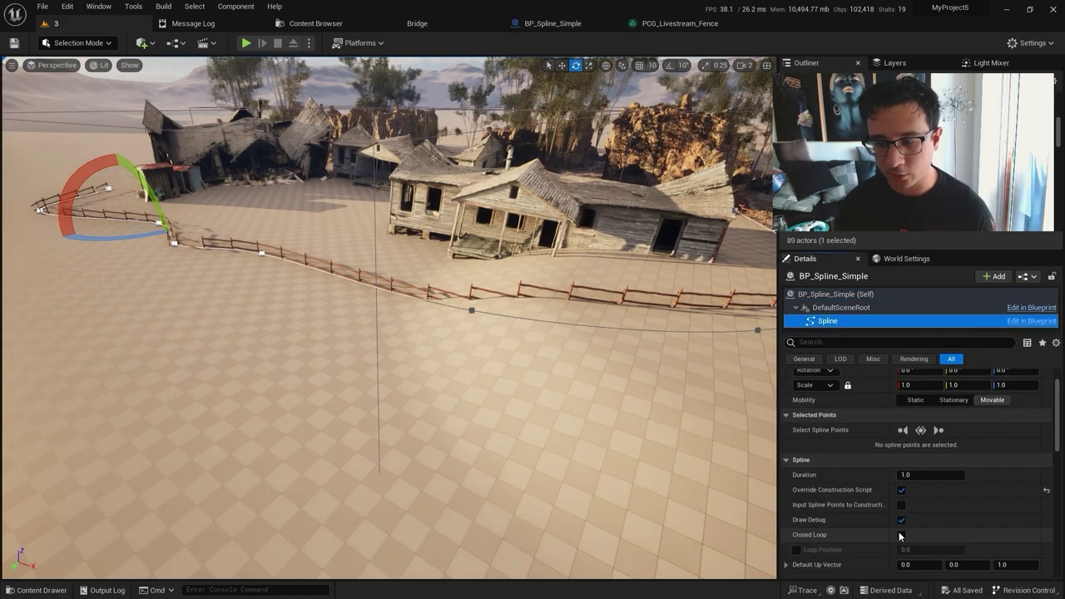
pyautogui.click(901, 535)
# Step: Add a spline point on the closing segment between the houses and move it behind the collapsed house, to about X -616, Y -5630
pyautogui.moveTo(390, 318); pyautogui.dragTo(321, 308, button='right')
pyautogui.moveTo(389, 318); pyautogui.dragTo(476, 313, button='right')
pyautogui.press('w')
pyautogui.moveTo(575, 323)
pyautogui.mouseDown(button='right')
pyautogui.moveTo(558, 325)
pyautogui.moveTo(586, 333)
pyautogui.moveTo(575, 323)
pyautogui.mouseUp(button='right')
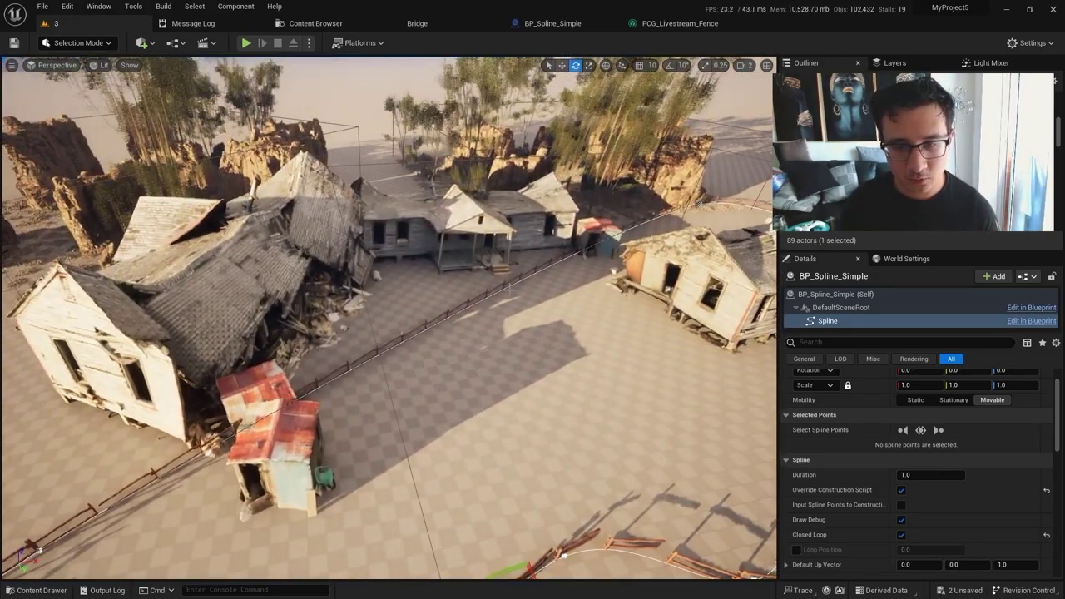
pyautogui.rightClick(508, 285)
pyautogui.click(567, 309)
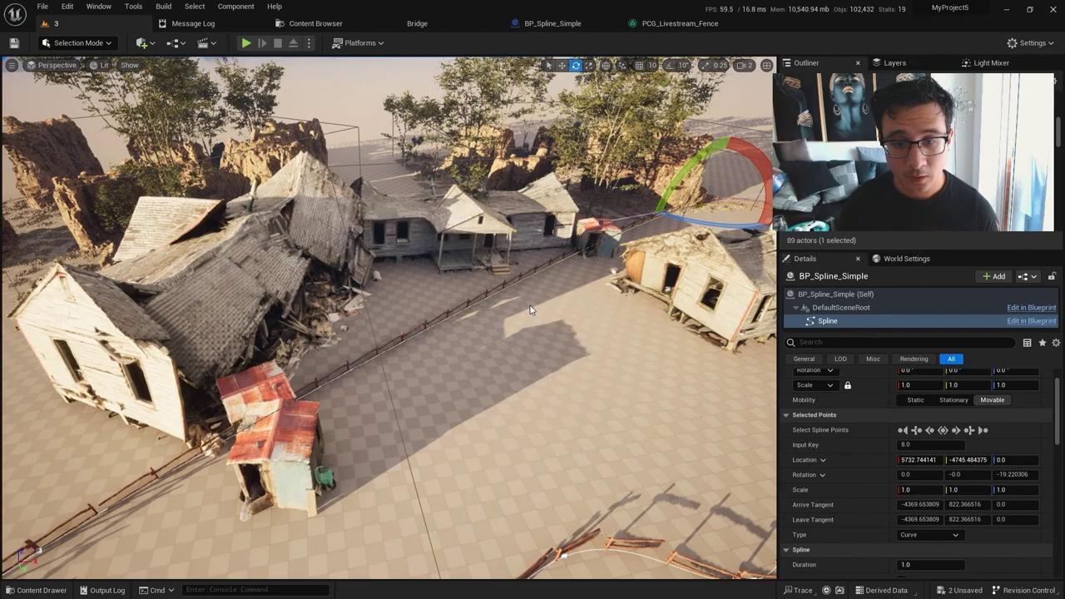
pyautogui.moveTo(567, 310); pyautogui.dragTo(582, 350, button='right')
pyautogui.press('w')
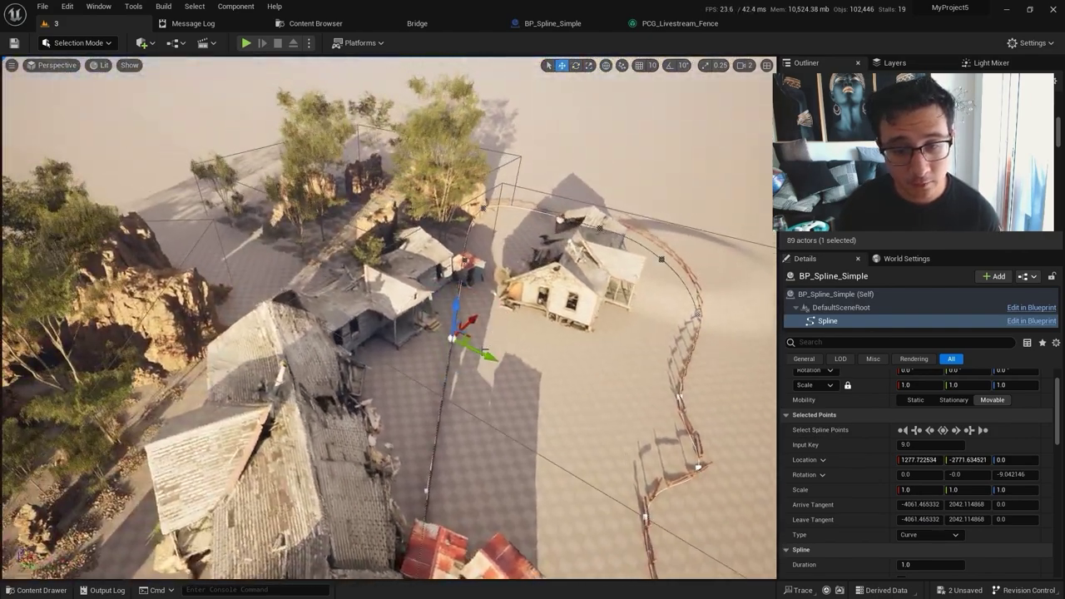
pyautogui.moveTo(471, 341); pyautogui.dragTo(293, 304)
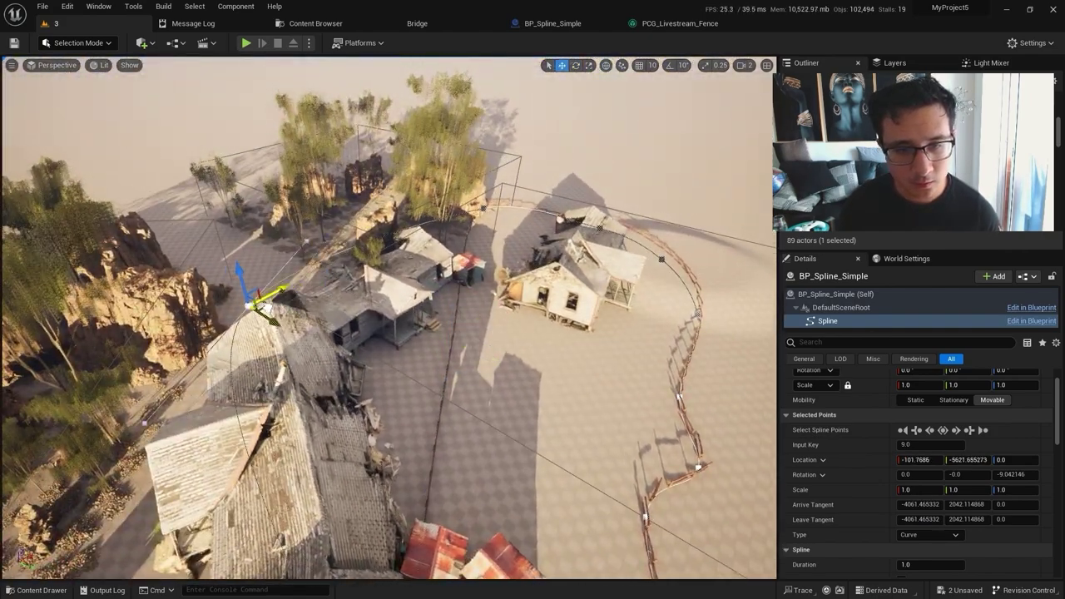
# Step: Add another spline point on the segment crossing the collapsed house and move it outside the corner, to about X -3314, Y -2210
pyautogui.moveTo(439, 352)
pyautogui.mouseDown(button='right')
pyautogui.moveTo(426, 356)
pyautogui.moveTo(438, 352)
pyautogui.mouseUp(button='right')
pyautogui.rightClick(441, 354)
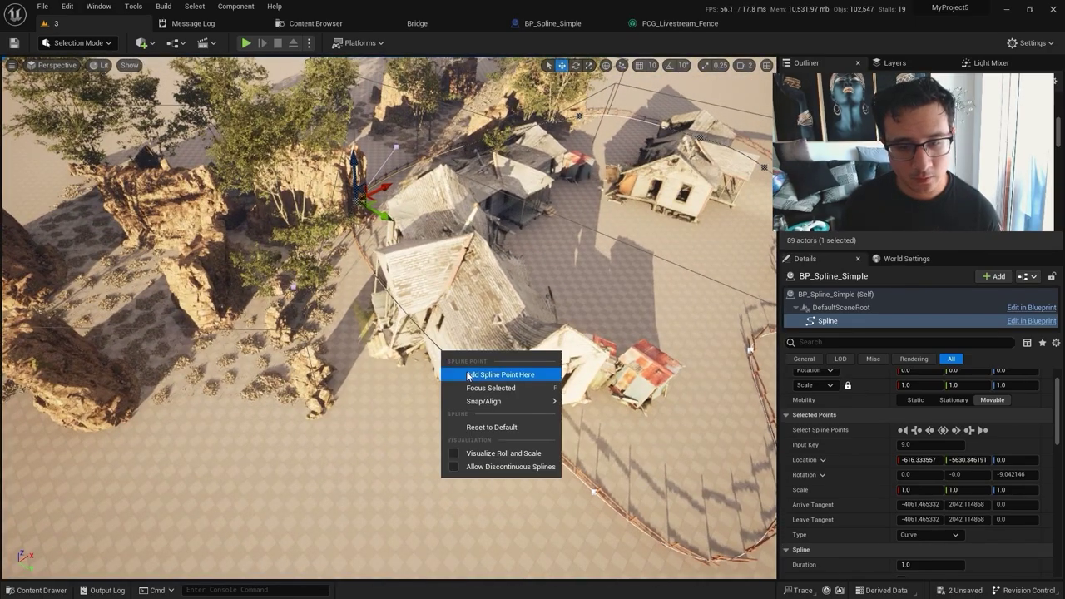
pyautogui.click(504, 371)
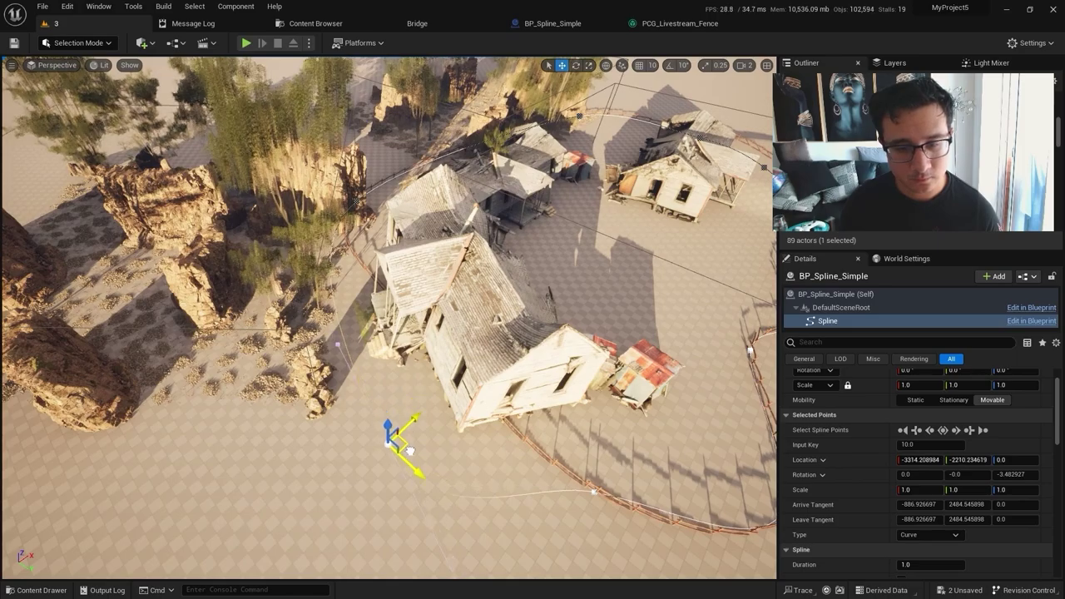
pyautogui.moveTo(409, 450); pyautogui.dragTo(409, 366, button='right')
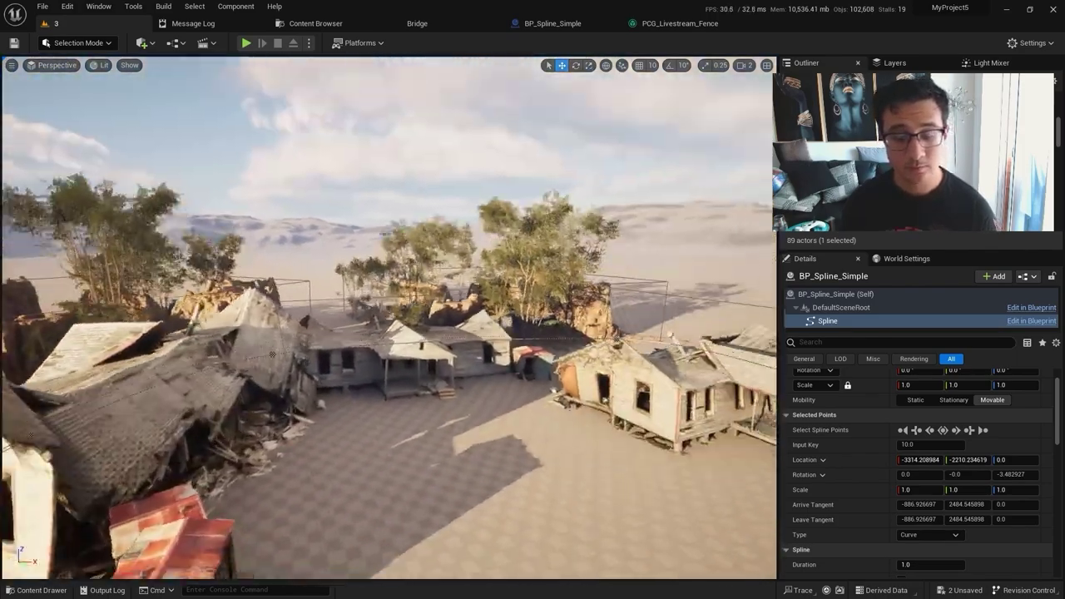
# Step: Review the closed fence around the village, select the PCG_Livestream_Fence volume, and save the level
pyautogui.moveTo(542, 421); pyautogui.dragTo(580, 313, button='right')
pyautogui.press('Escape')
pyautogui.scroll(3, 594, 426)
pyautogui.click(703, 278)
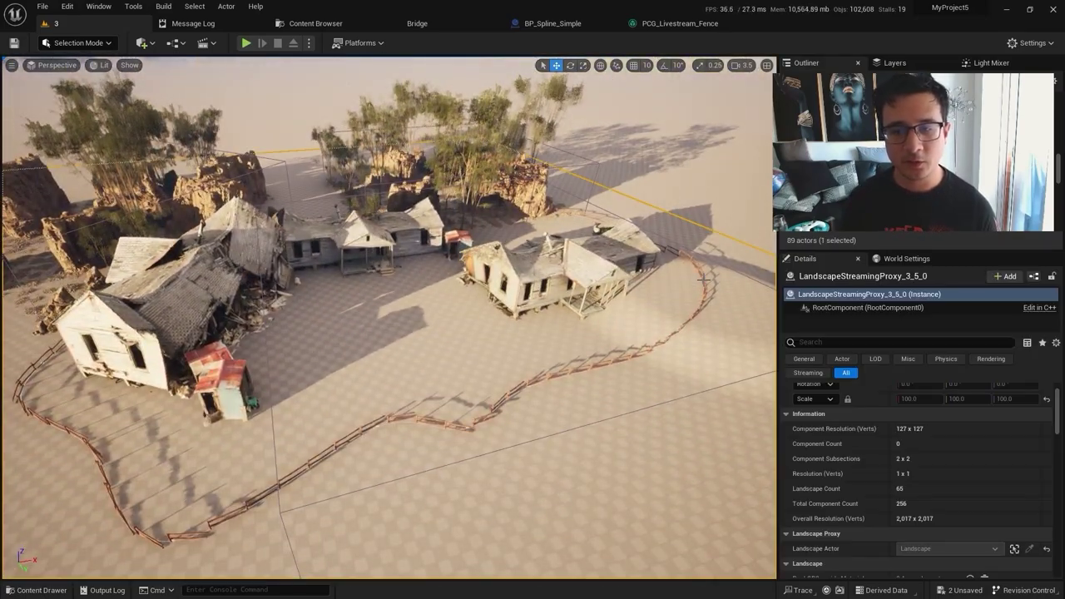
pyautogui.click(704, 278)
pyautogui.moveTo(628, 333); pyautogui.dragTo(628, 332, button='right')
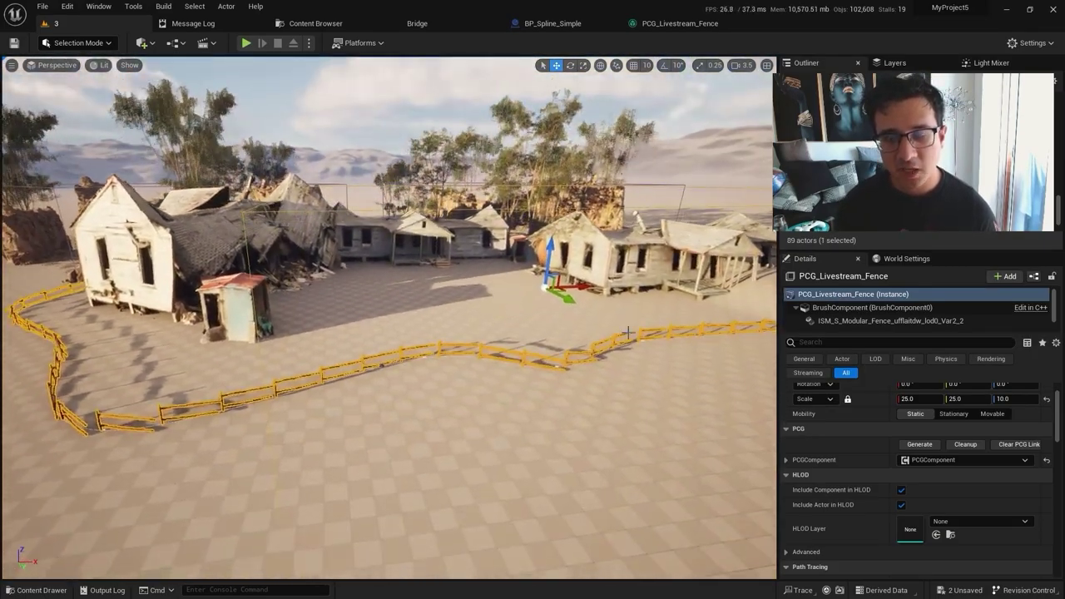
pyautogui.hotkey('ctrl', 's')
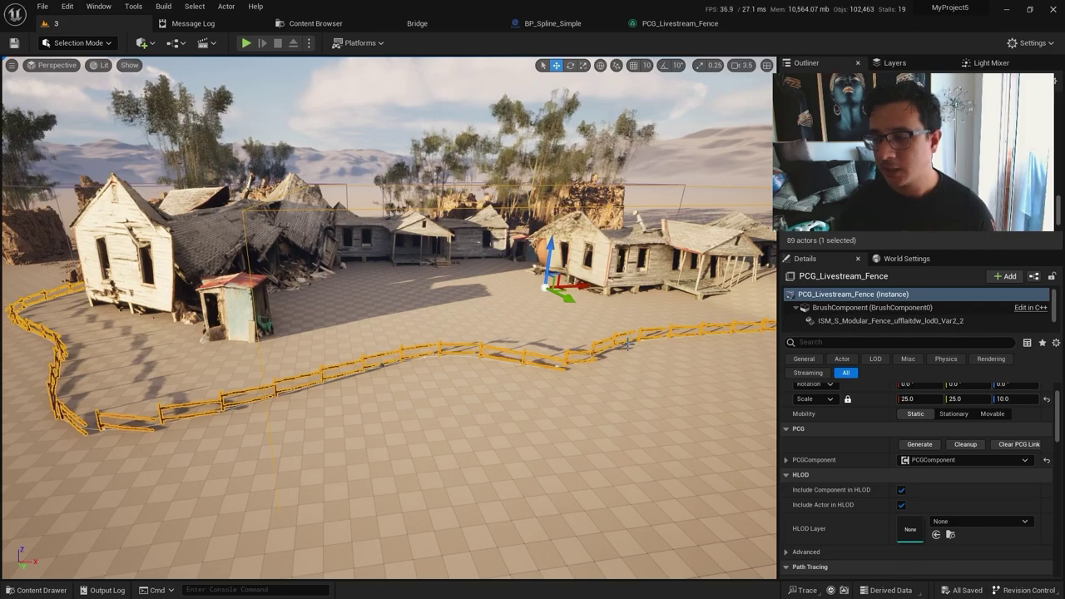
# Step: Deselect the fence volume and examine the enclosed village from several viewpoints
pyautogui.moveTo(426, 379); pyautogui.dragTo(422, 328, button='right')
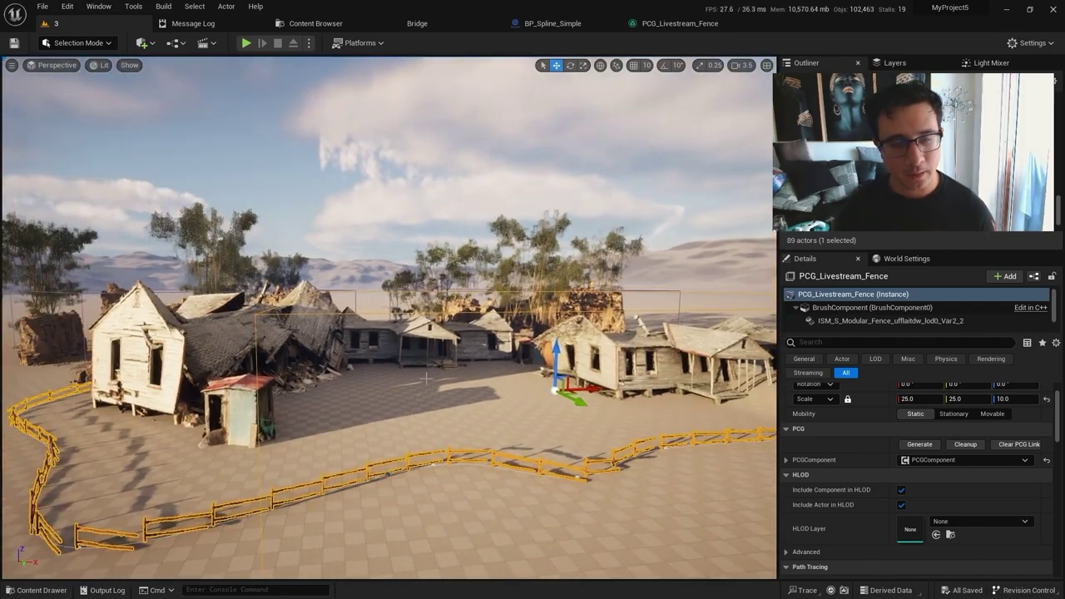
pyautogui.press('Escape')
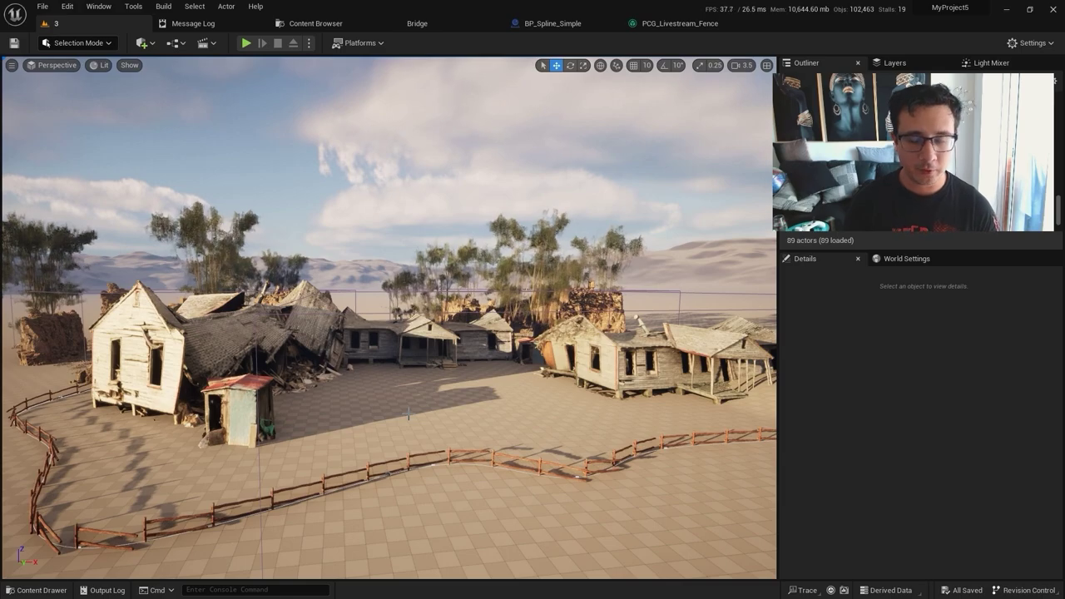
pyautogui.press('s')
pyautogui.moveTo(407, 414); pyautogui.dragTo(439, 452, button='right')
pyautogui.press('d')
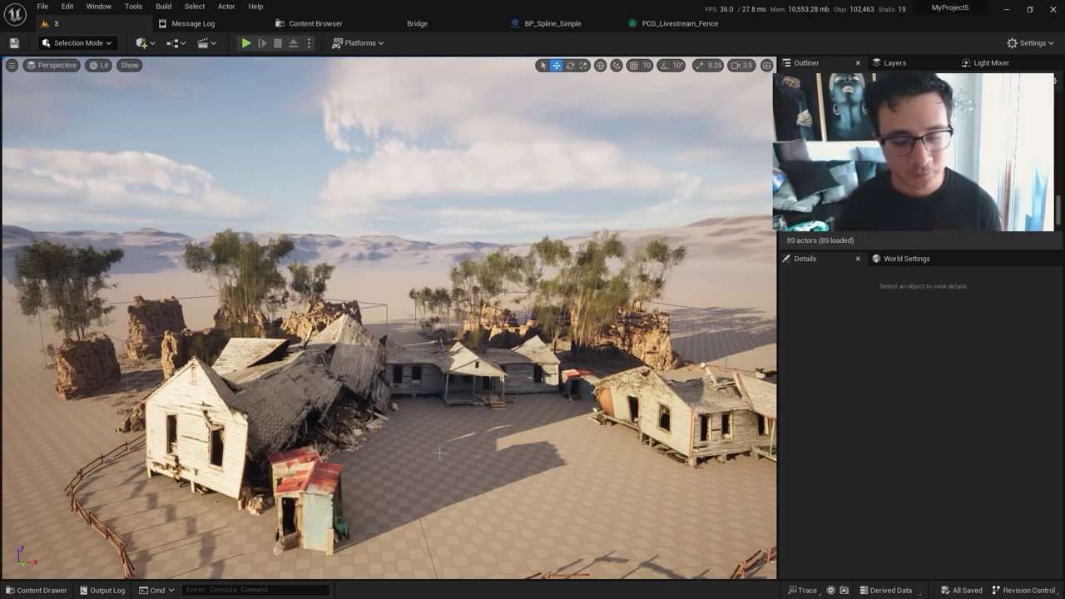
pyautogui.moveTo(446, 448); pyautogui.dragTo(448, 449, button='right')
pyautogui.press('s')
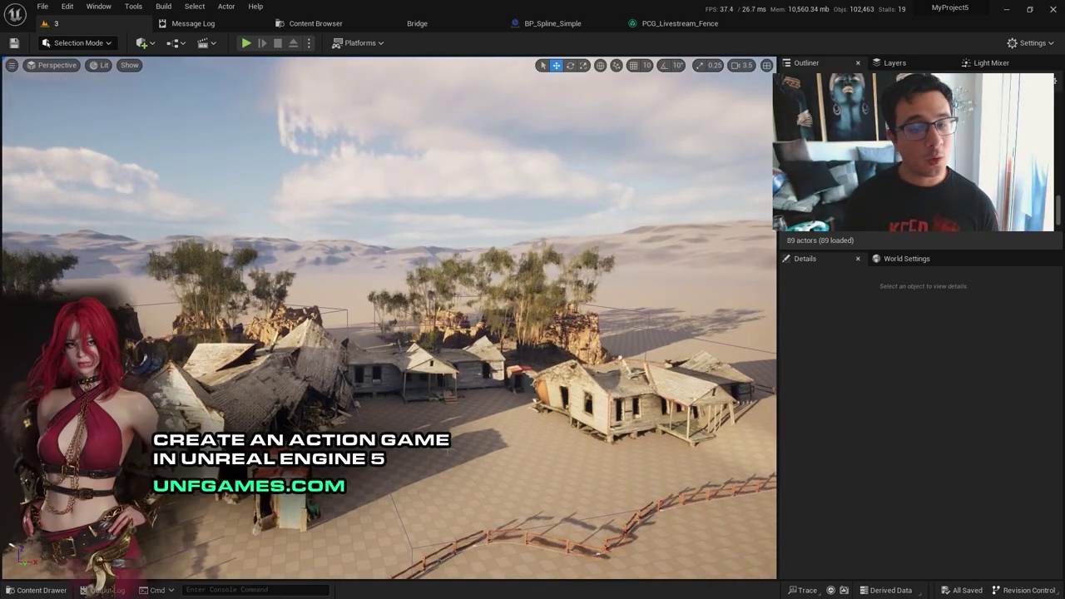